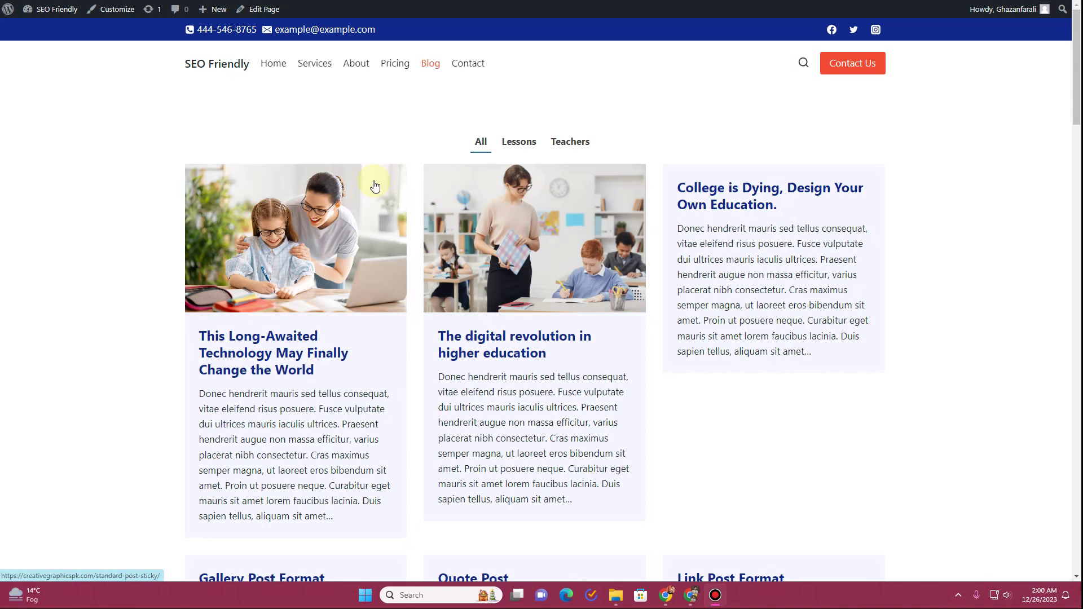
- Look through the post cards on the blog page and open the post "This Long-Awaited Technology May Finally Change the World"
scroll(375, 186, down, 7)
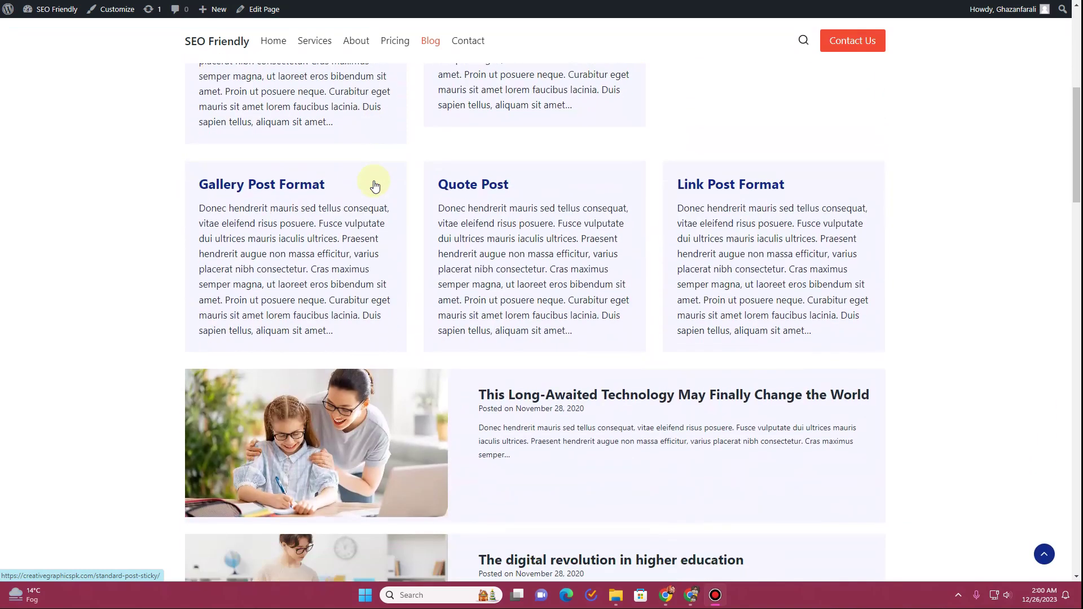
scroll(375, 186, down, 5)
scroll(376, 186, up, 1)
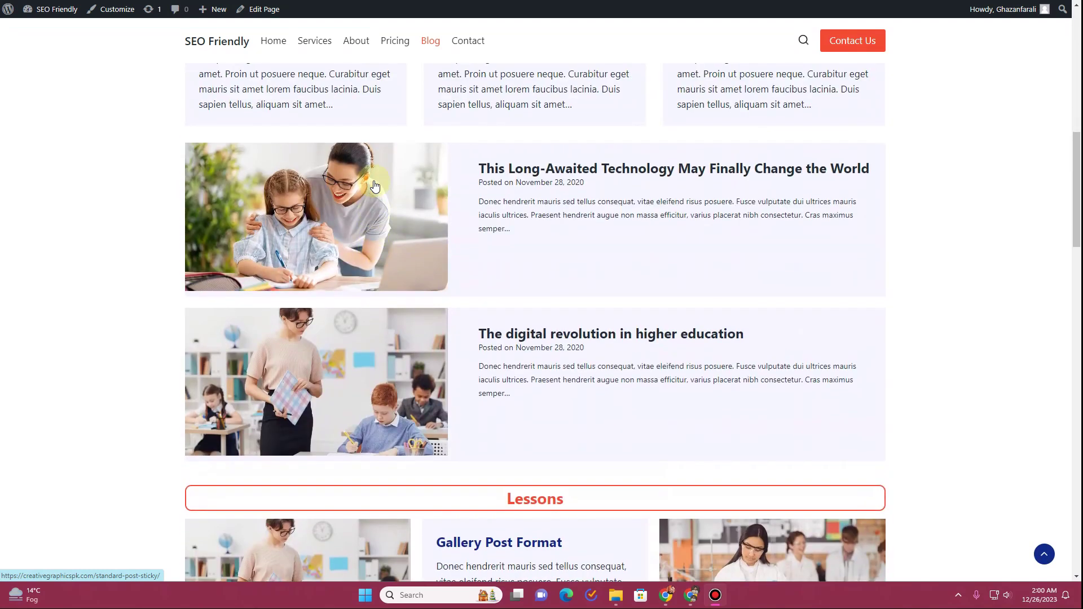
scroll(375, 186, up, 10)
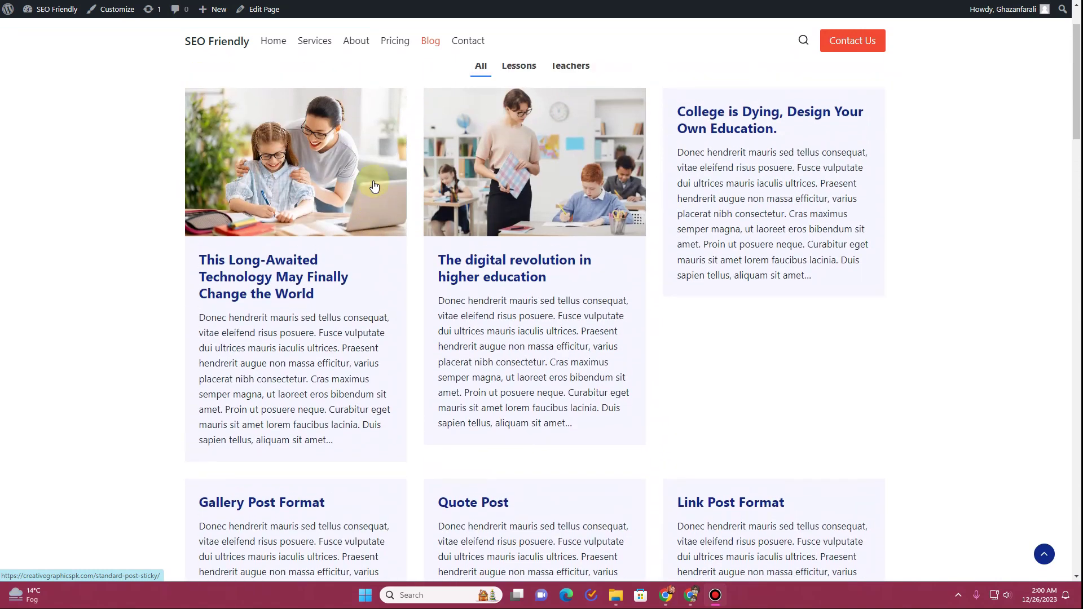
scroll(374, 186, up, 1)
click(285, 353)
- Examine the single post's layout from the featured image and title area through the content, similar posts and comments
scroll(573, 222, down, 9)
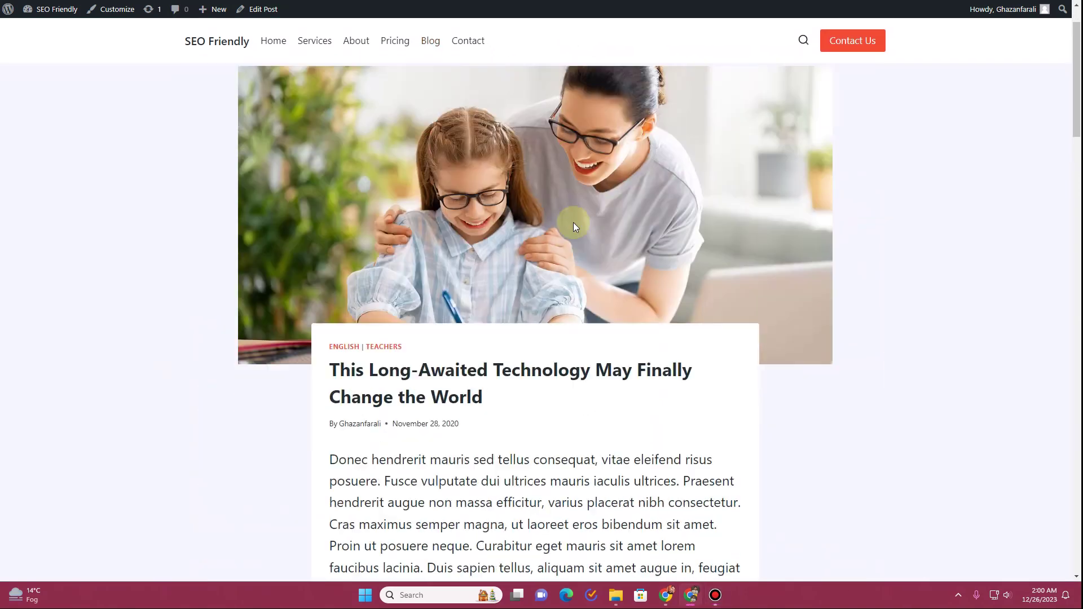
scroll(457, 214, down, 20)
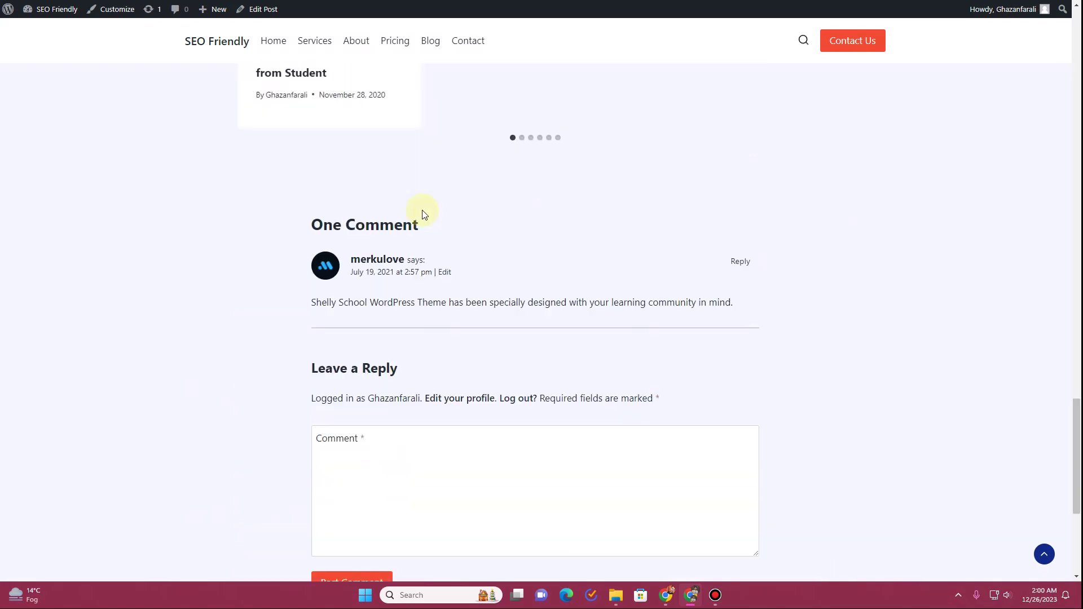
scroll(423, 215, down, 5)
scroll(421, 211, up, 20)
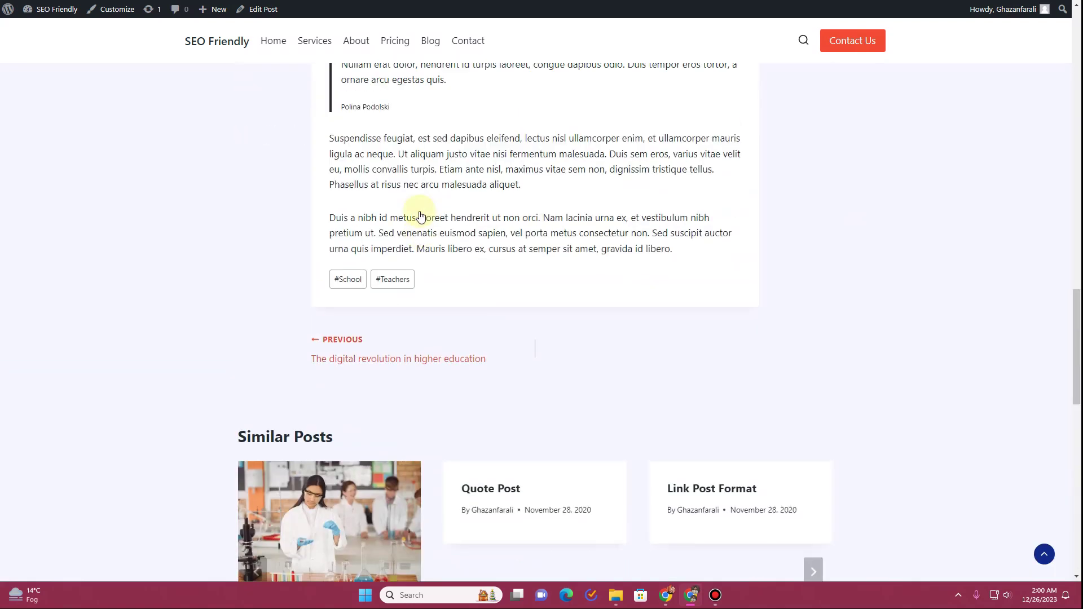
scroll(420, 211, up, 10)
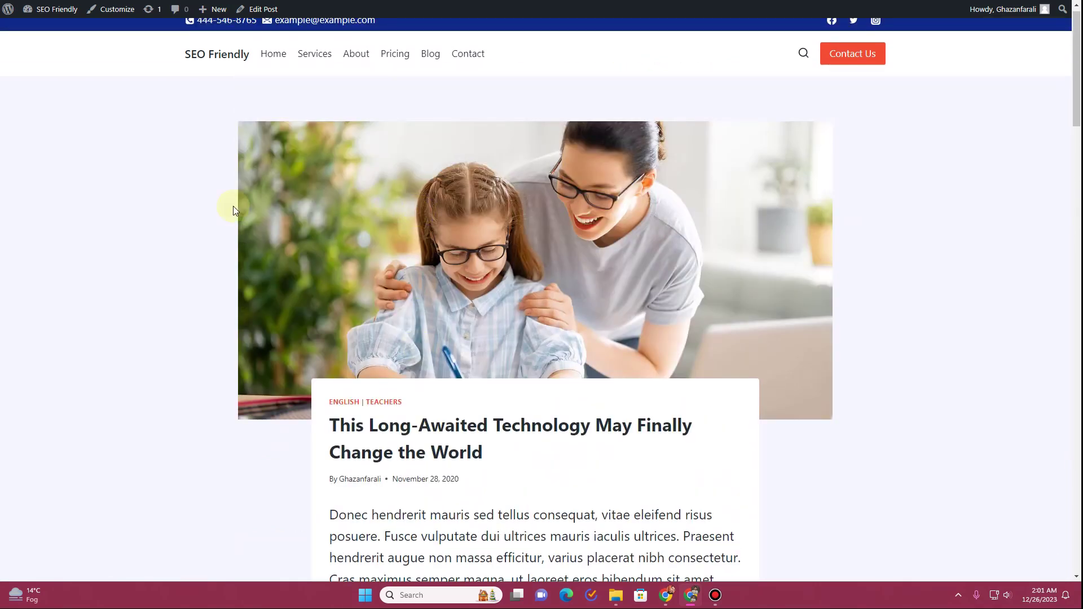
scroll(113, 186, up, 1)
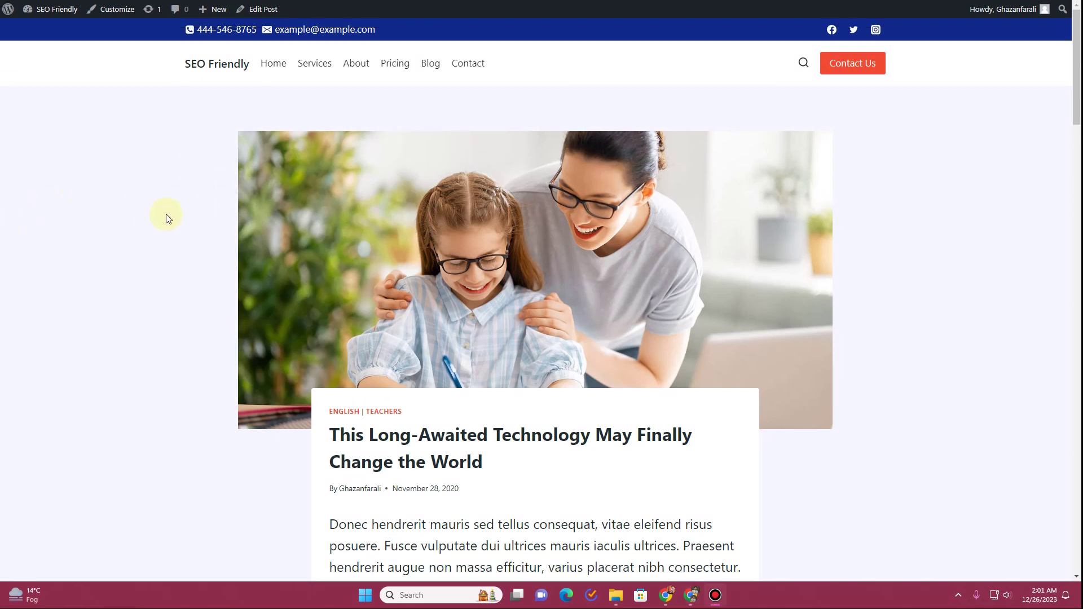
scroll(168, 175, down, 5)
scroll(168, 176, up, 5)
- Open the theme customizer's Single Post Layout settings for this post and look over the post preview
click(114, 11)
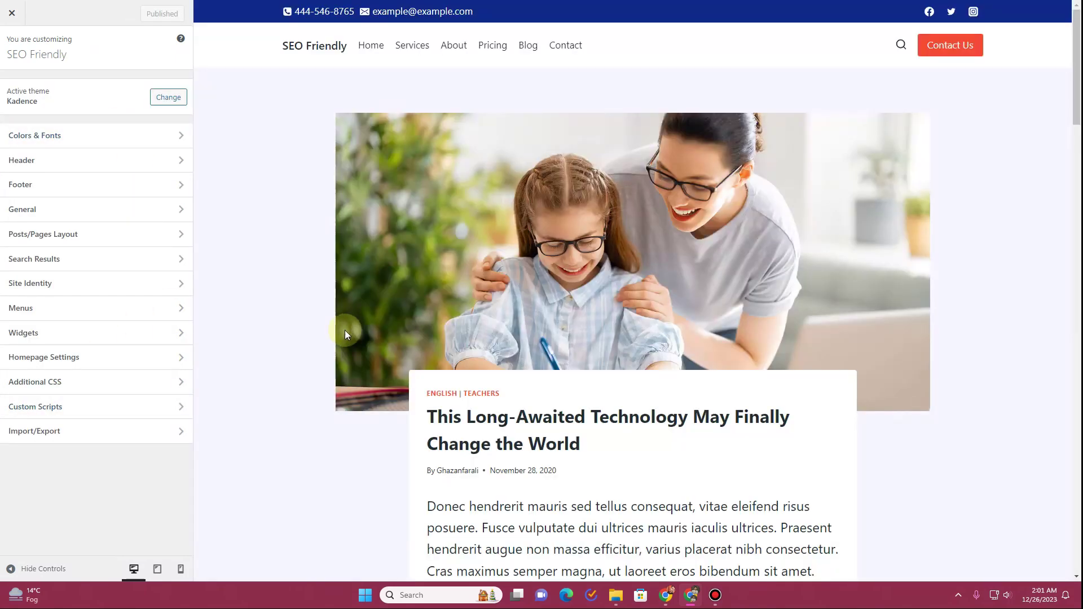
click(88, 242)
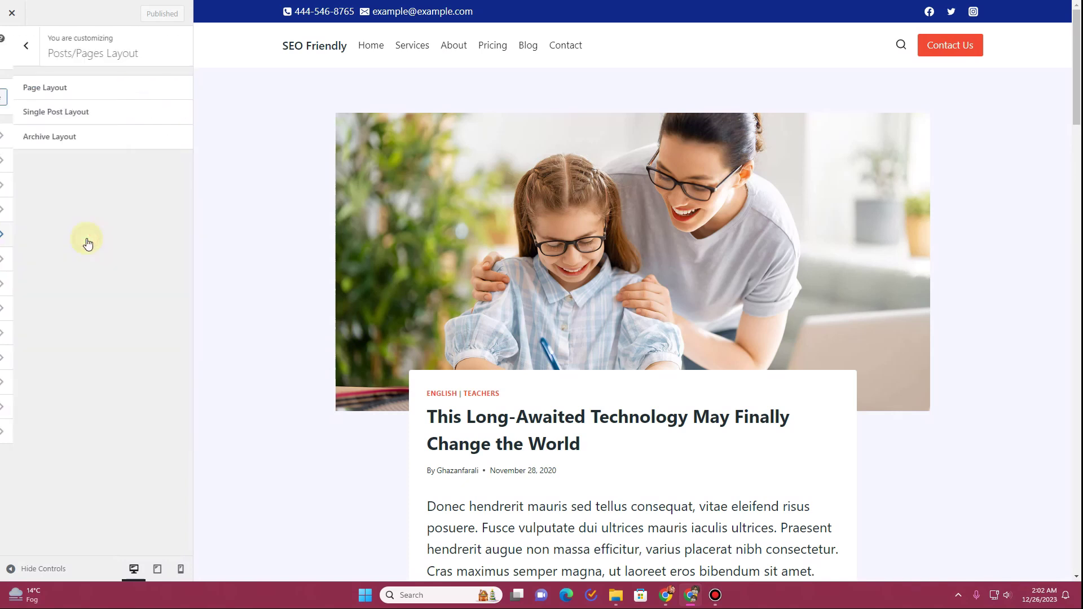
click(53, 118)
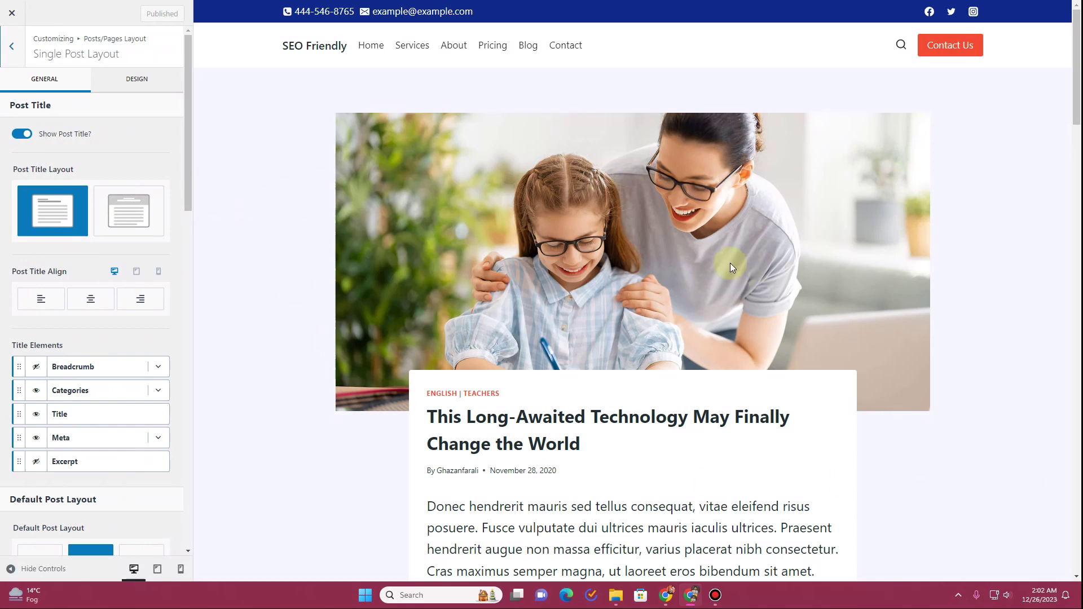
scroll(730, 263, down, 10)
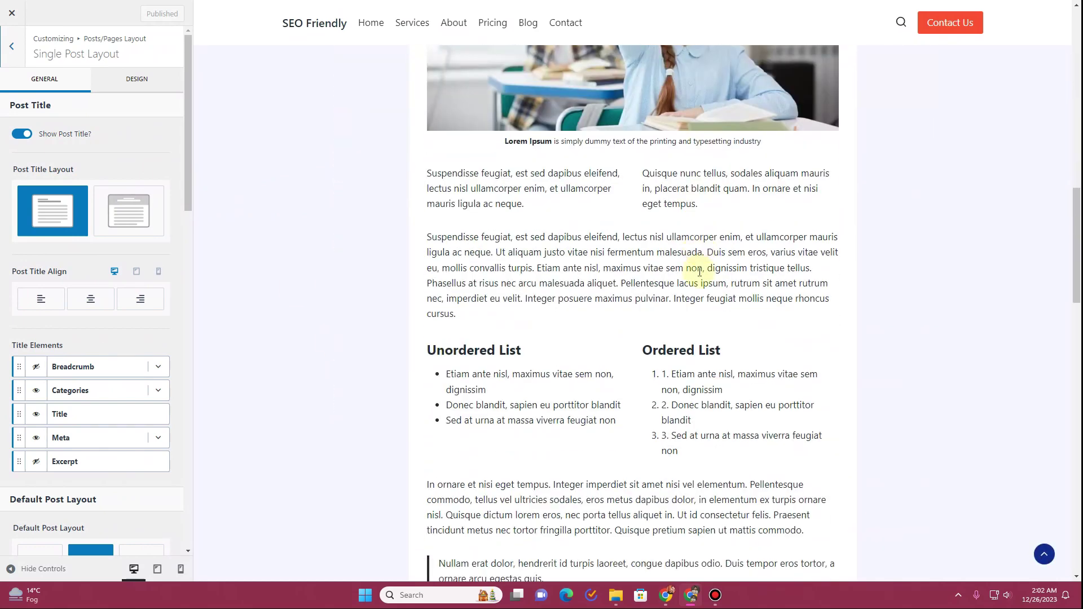
scroll(700, 271, up, 10)
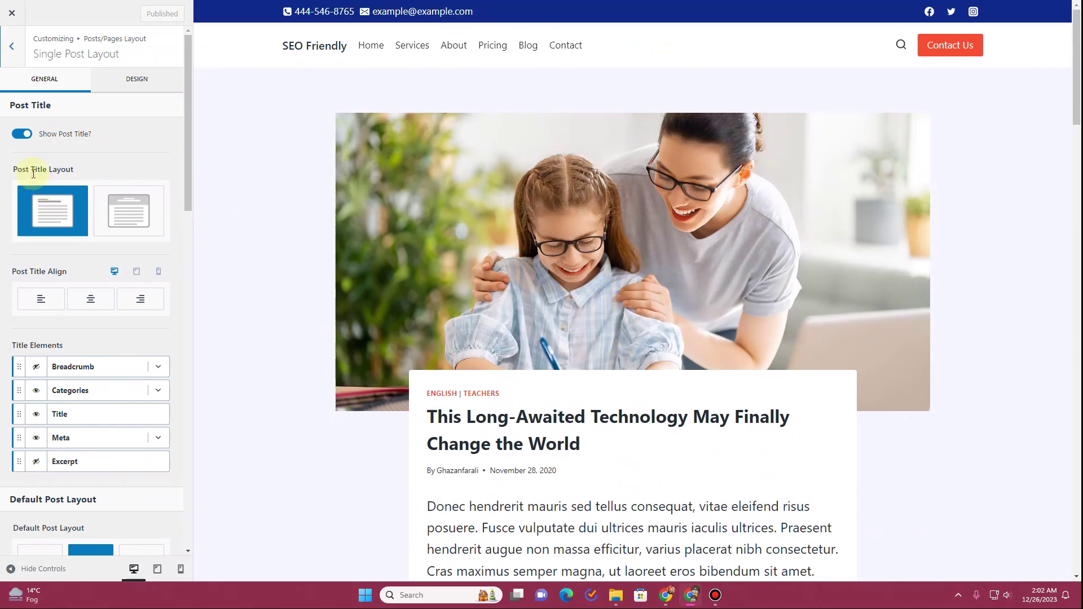
- Preview the post with its title hidden and with the alternate title layout, restoring the visible title and In Content layout
click(22, 134)
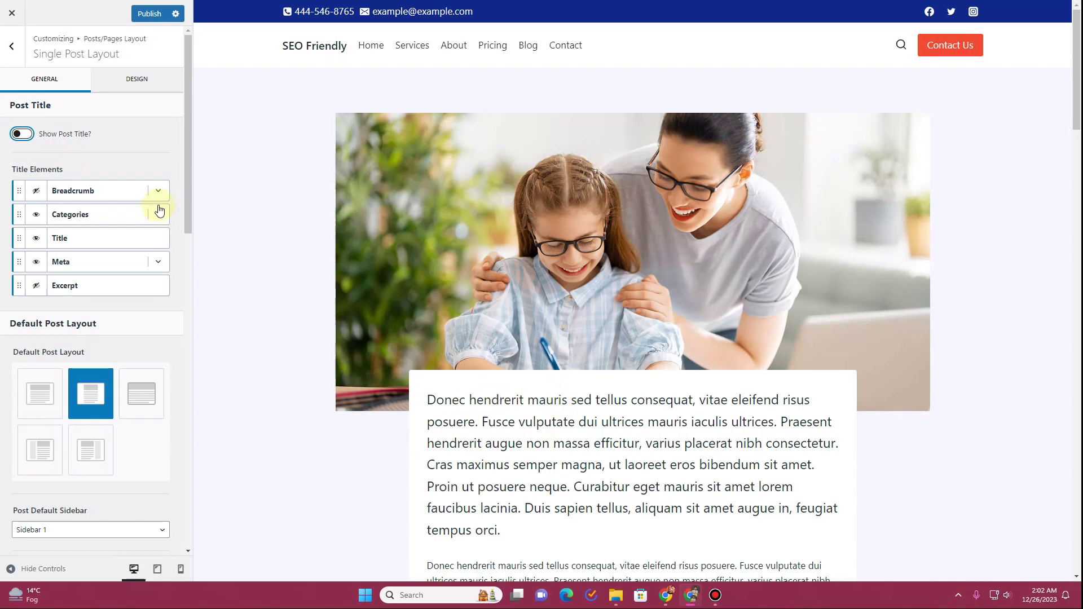
click(22, 136)
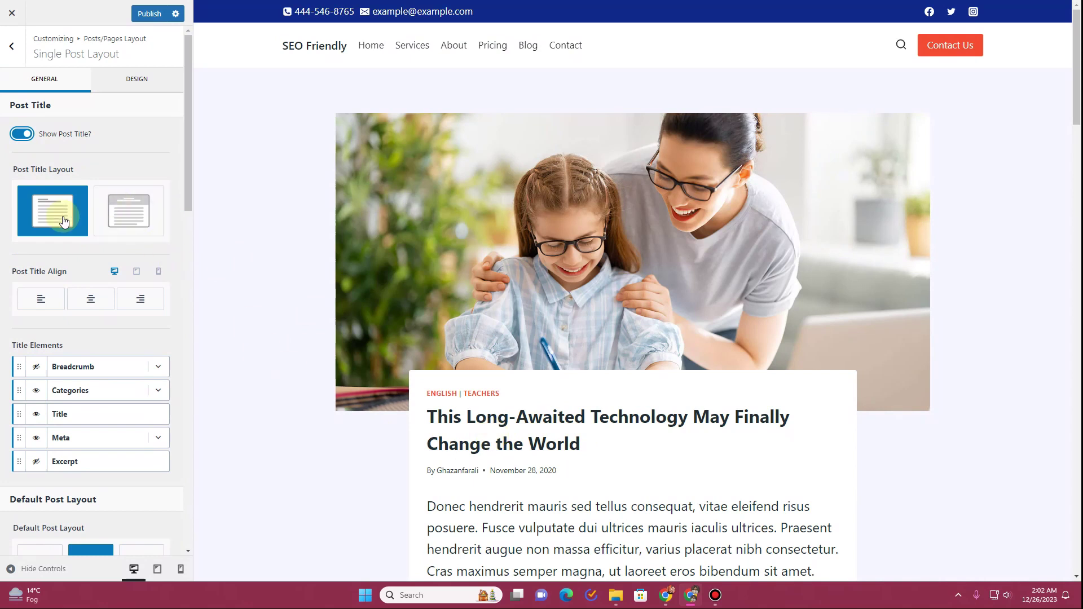
click(115, 224)
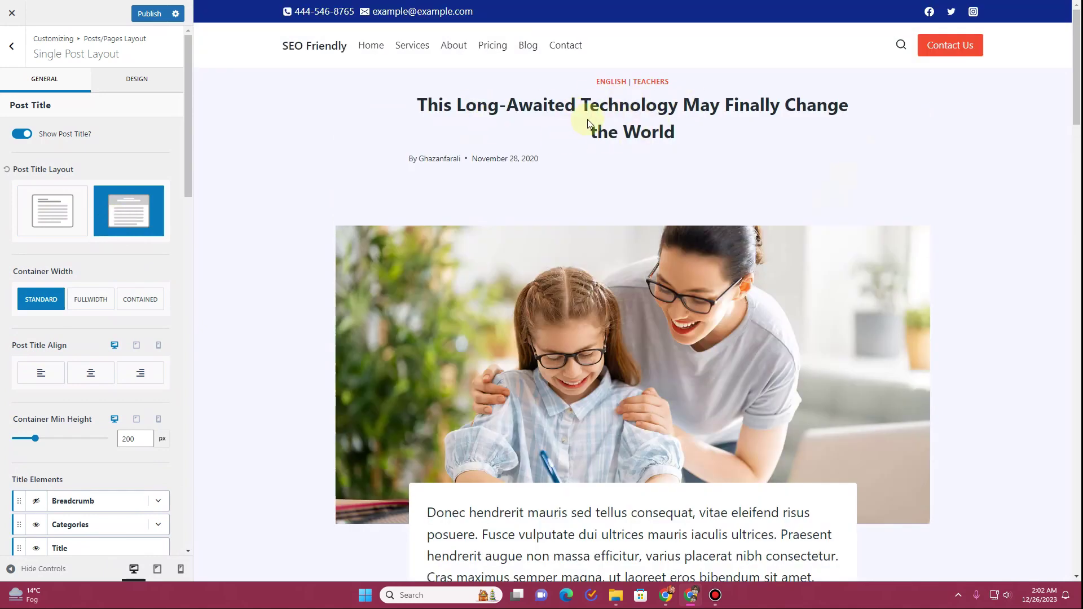
click(70, 212)
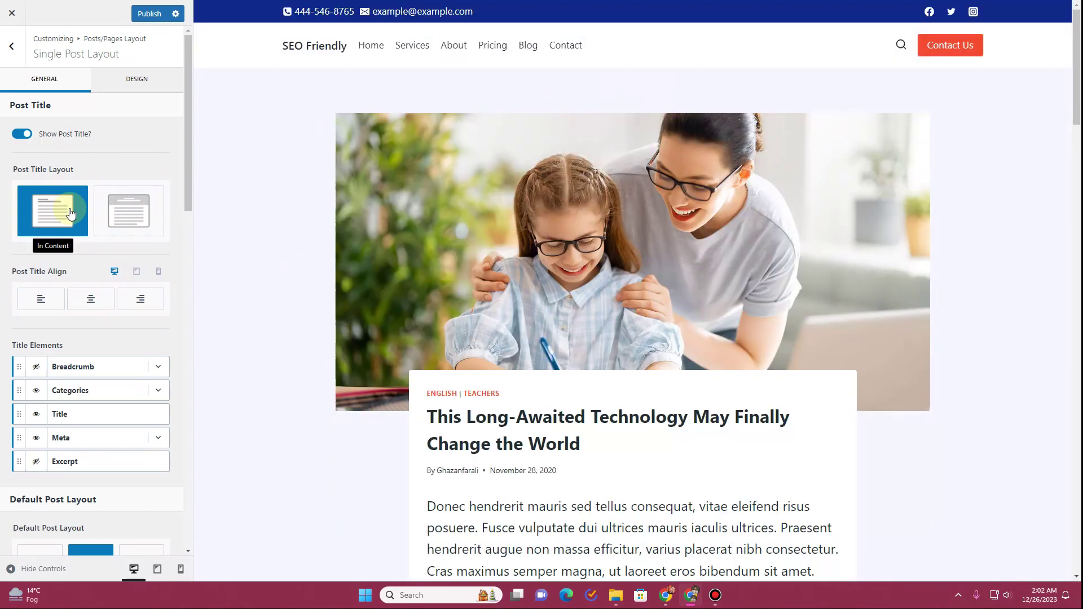
- Try centring the post title, then set the Post Title Align option to left
scroll(541, 416, down, 3)
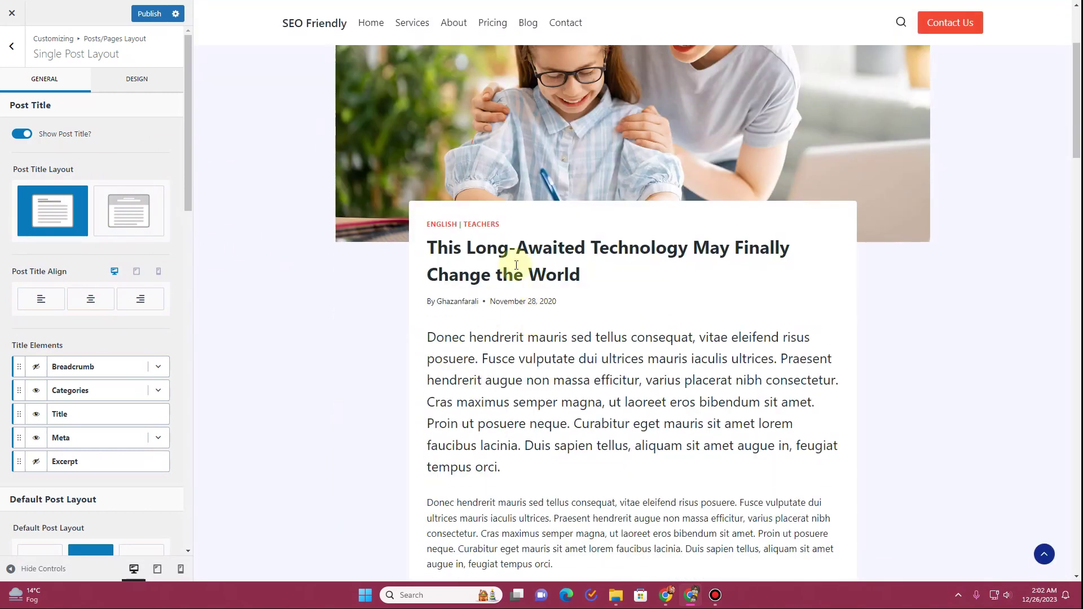
click(80, 301)
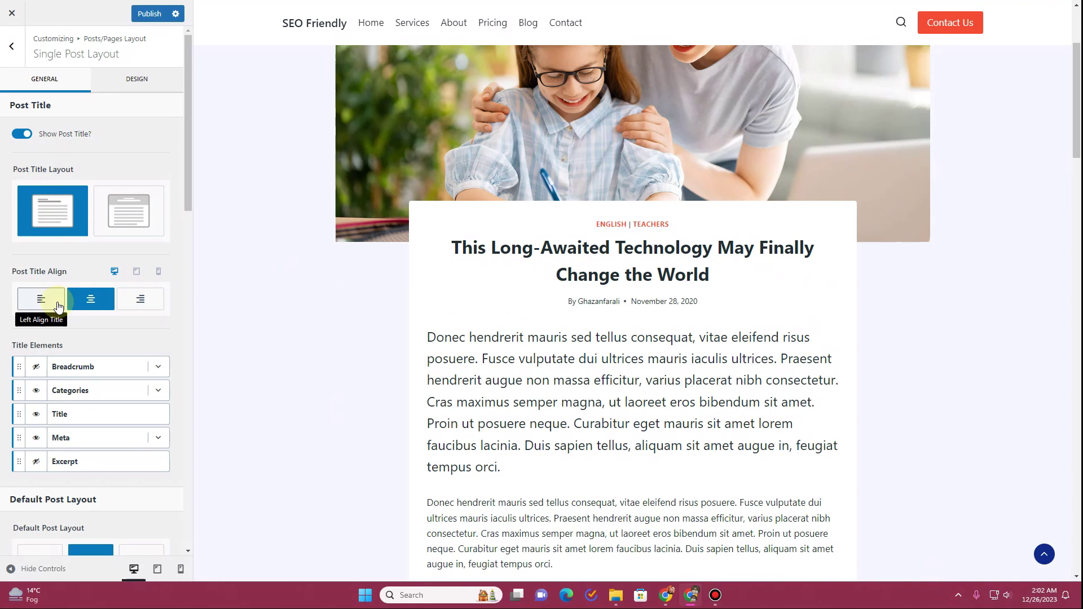
click(26, 299)
- Toggle the title elements' visibility so that Breadcrumb is shown and Categories is hidden
click(41, 375)
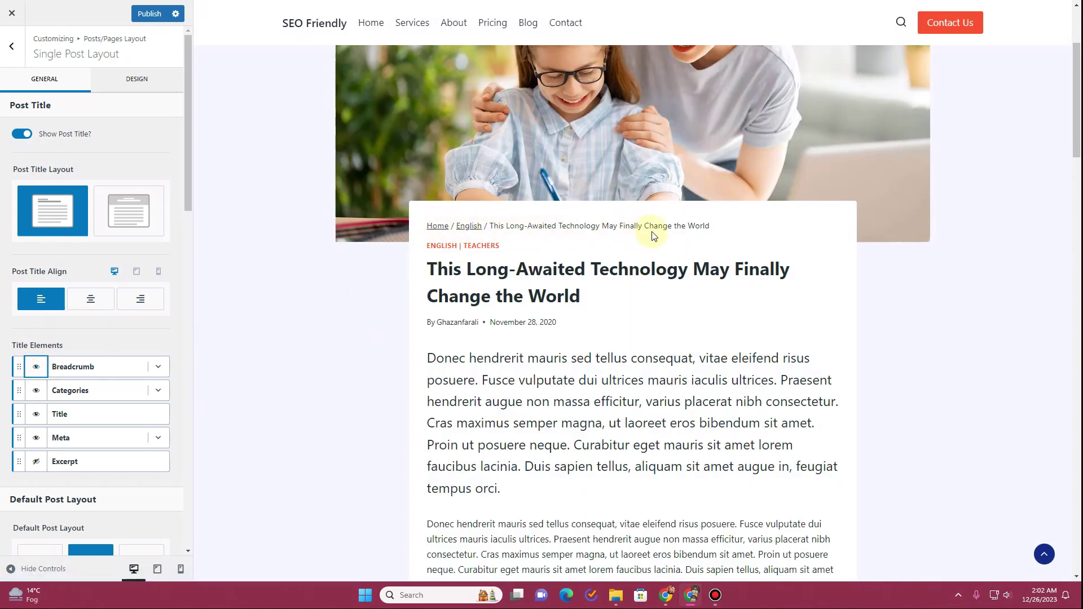
click(37, 391)
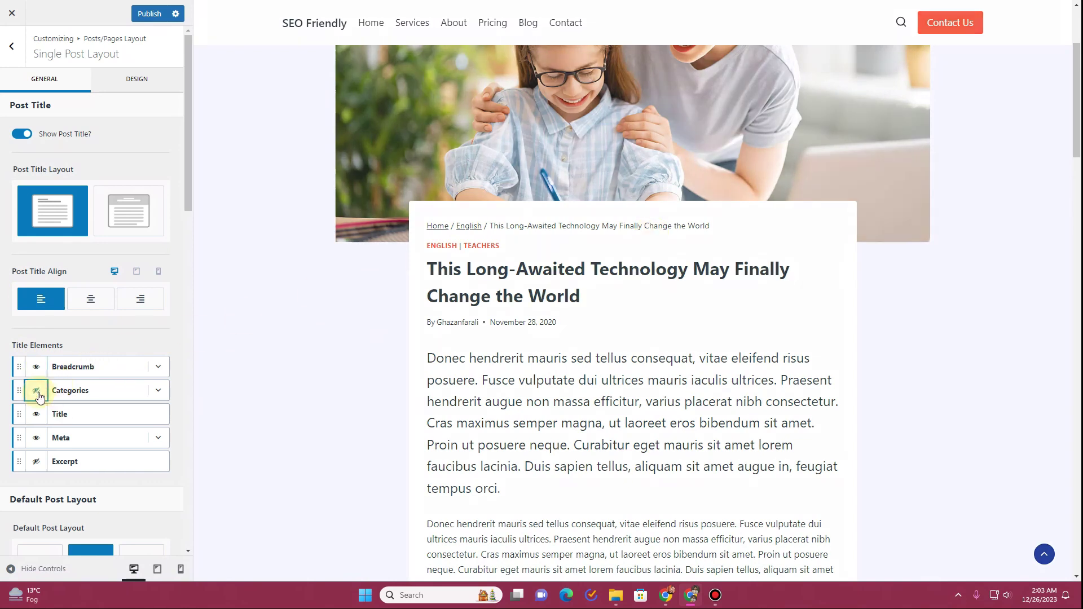
click(36, 368)
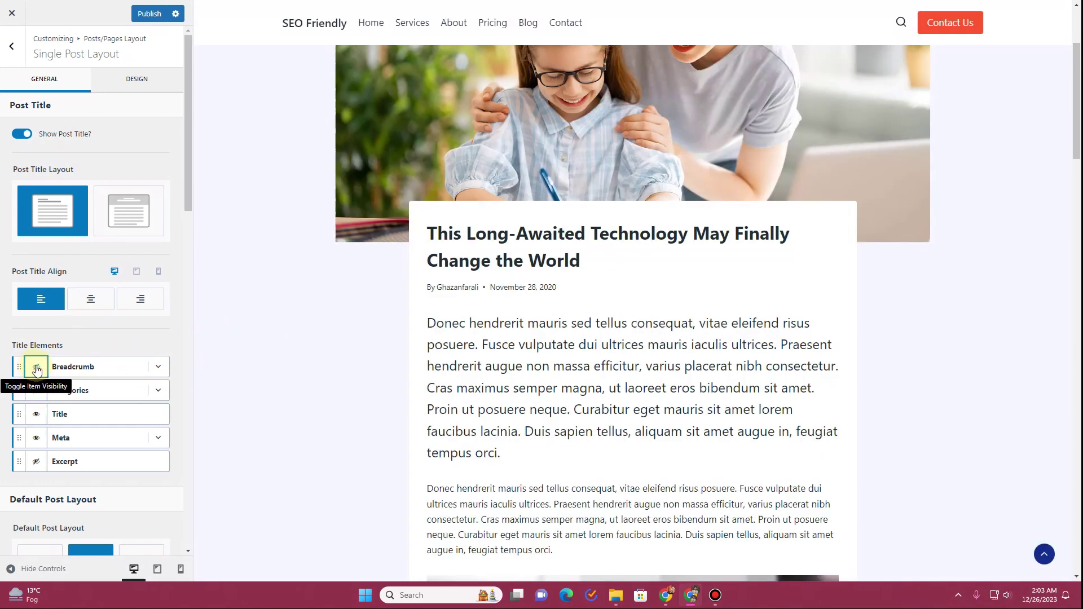
click(37, 370)
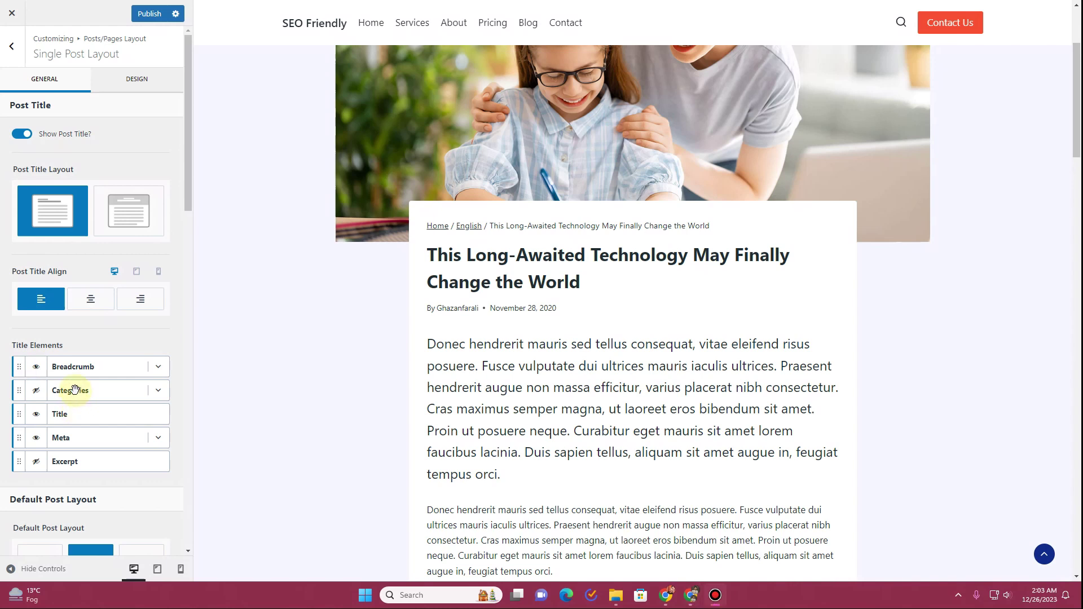
- Show the Categories element again and reorder the title elements to Categories, Title, Breadcrumb, Meta, Excerpt
drag(74, 389, 65, 416)
click(36, 416)
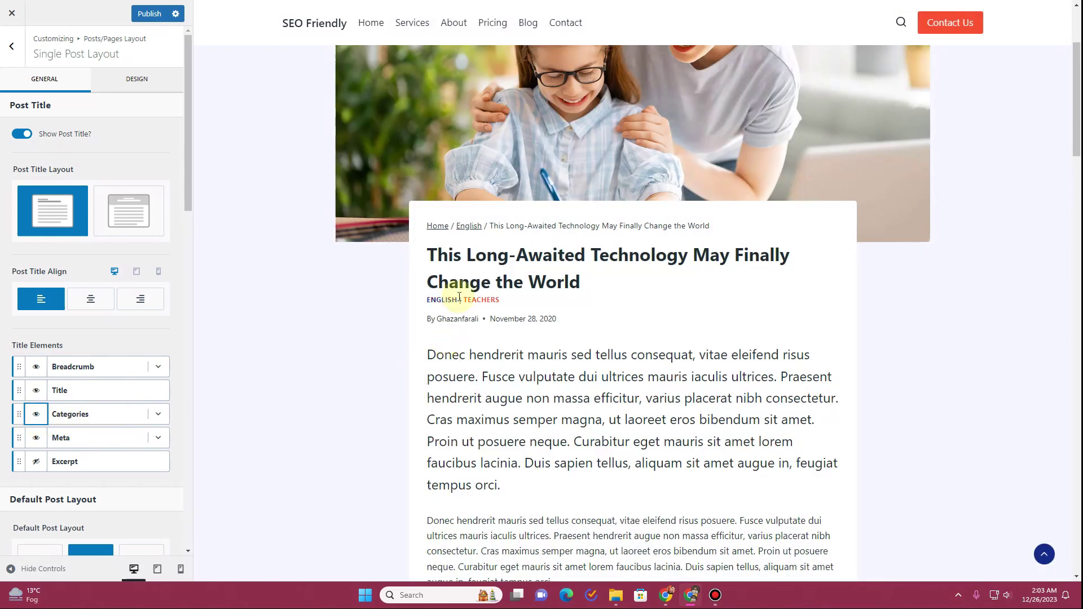
drag(80, 415, 80, 447)
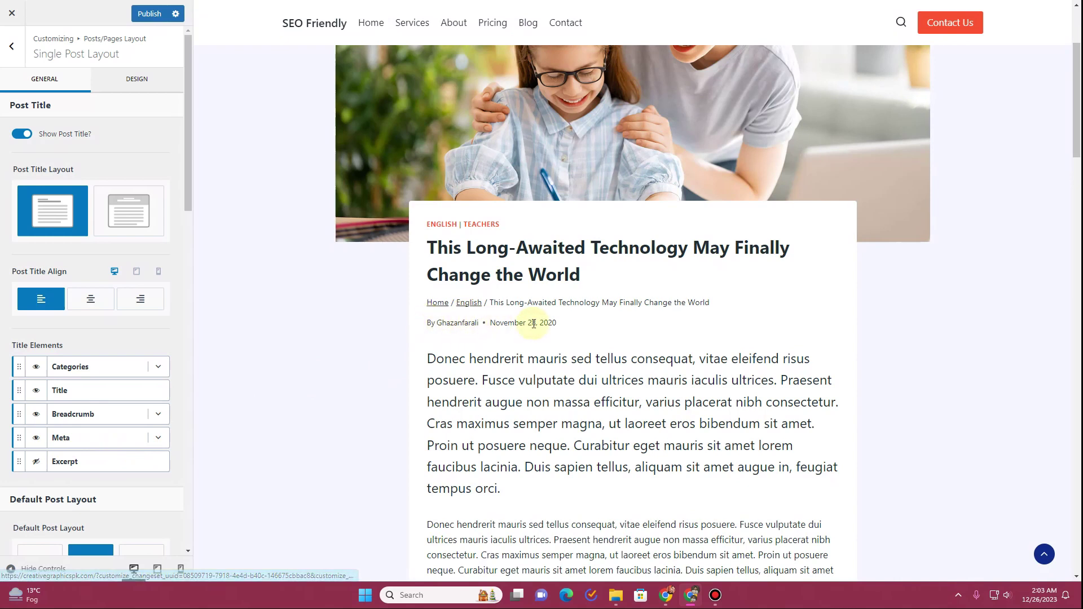
- Hide the Meta title element and review its divider, author, date, category and comment options
click(36, 439)
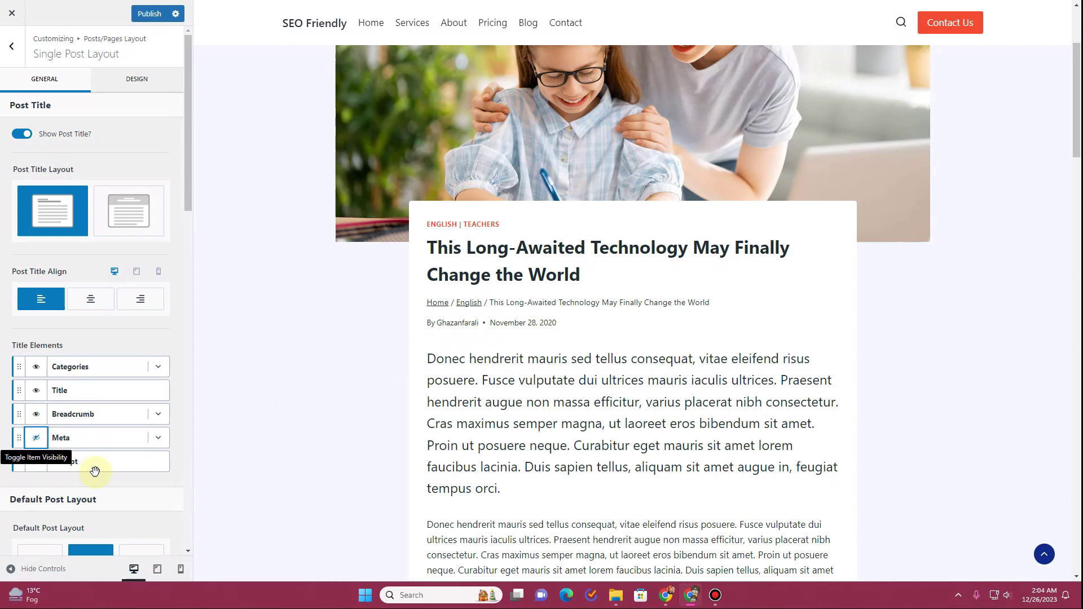
click(159, 438)
scroll(102, 451, down, 3)
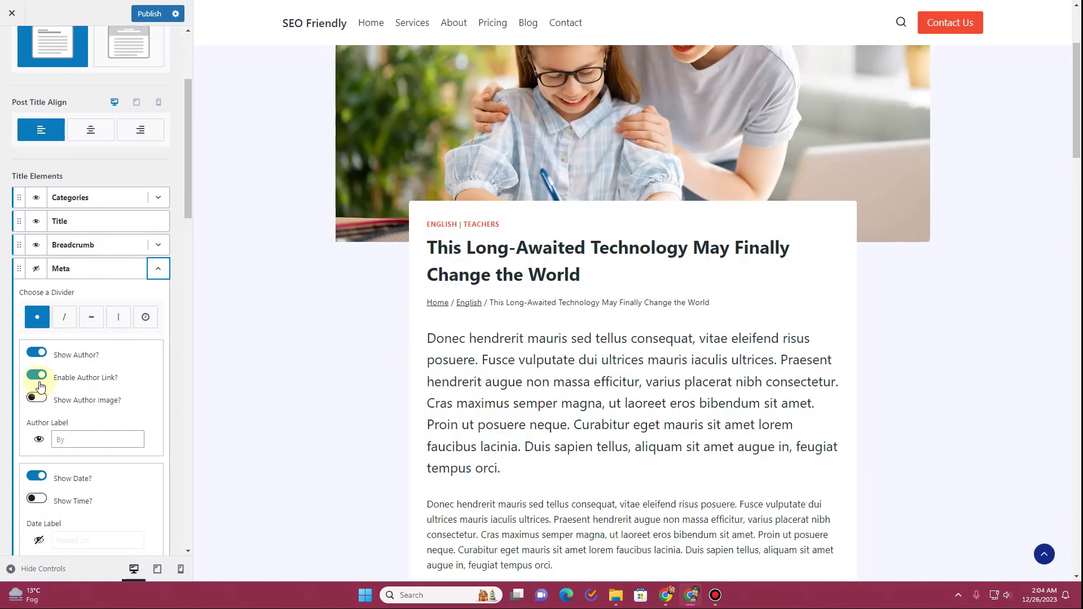
scroll(88, 375, down, 4)
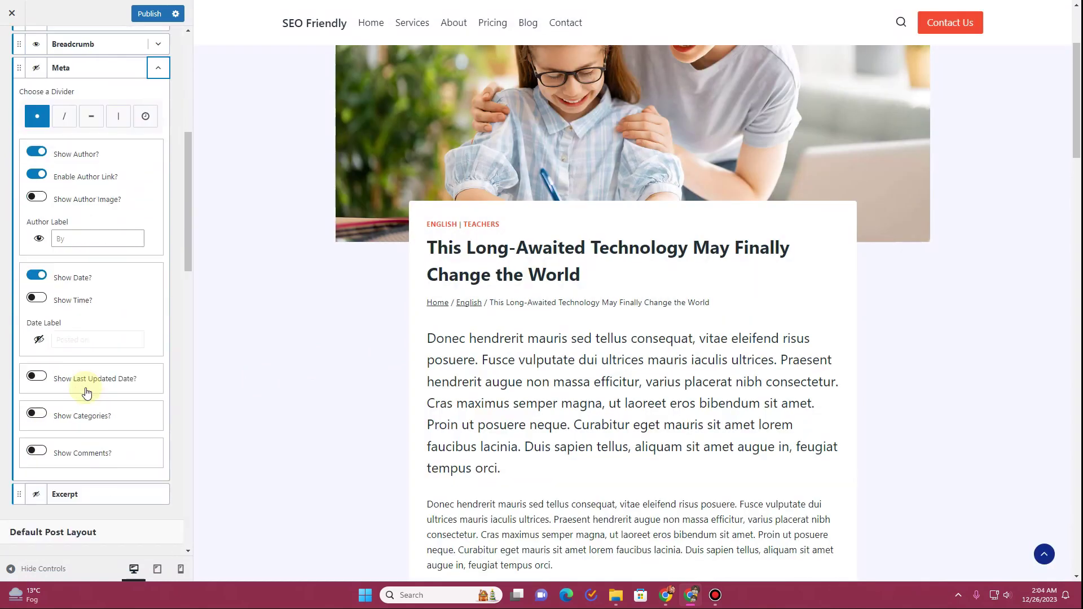
scroll(79, 391, up, 4)
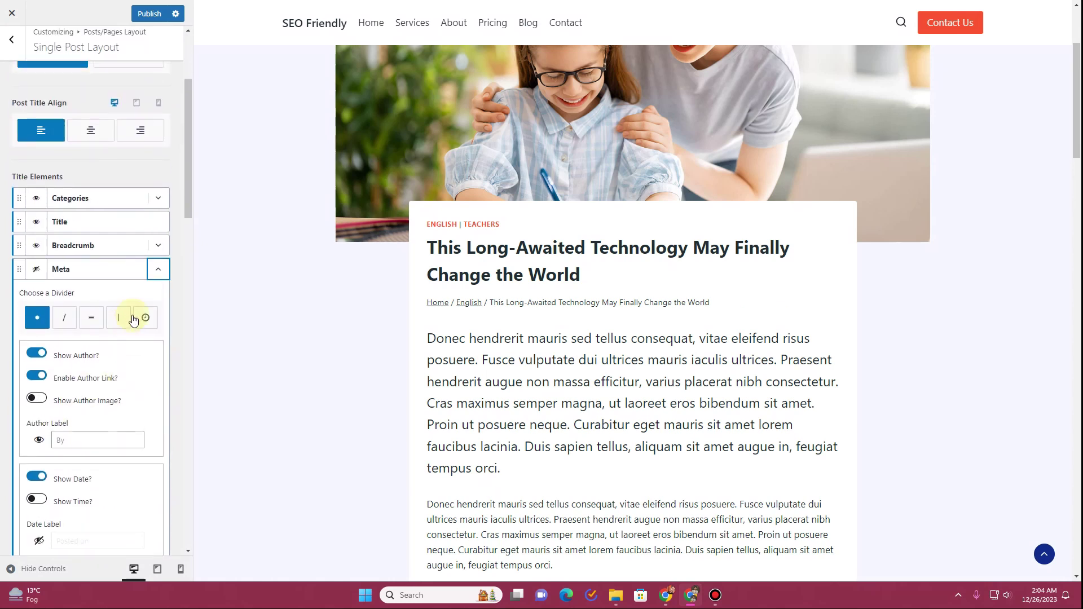
click(158, 270)
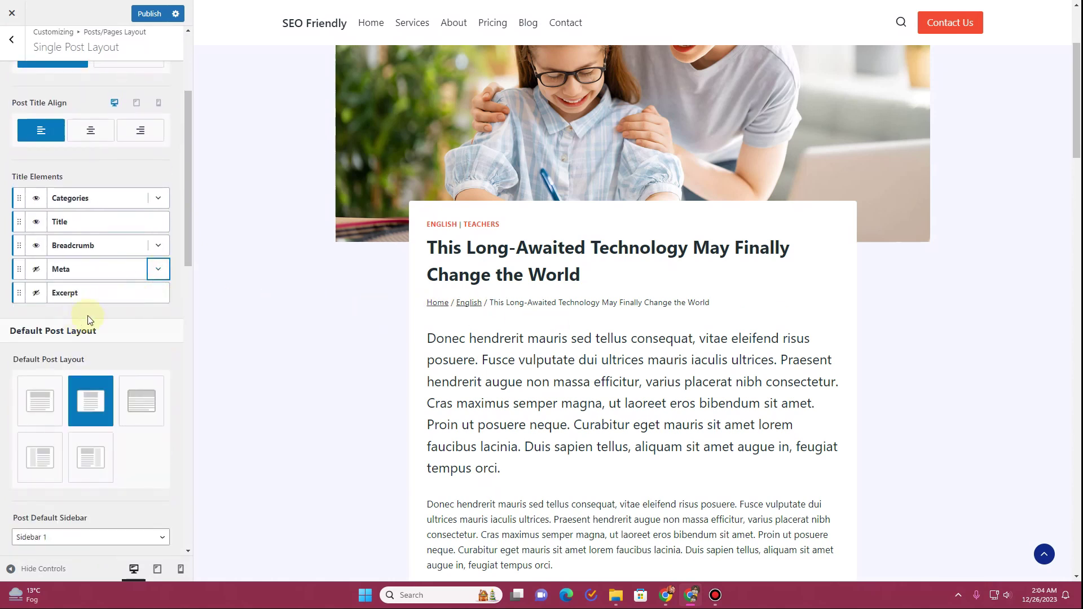
- Try showing the Excerpt title element, highlight its text in the preview, and hide the element again
click(40, 298)
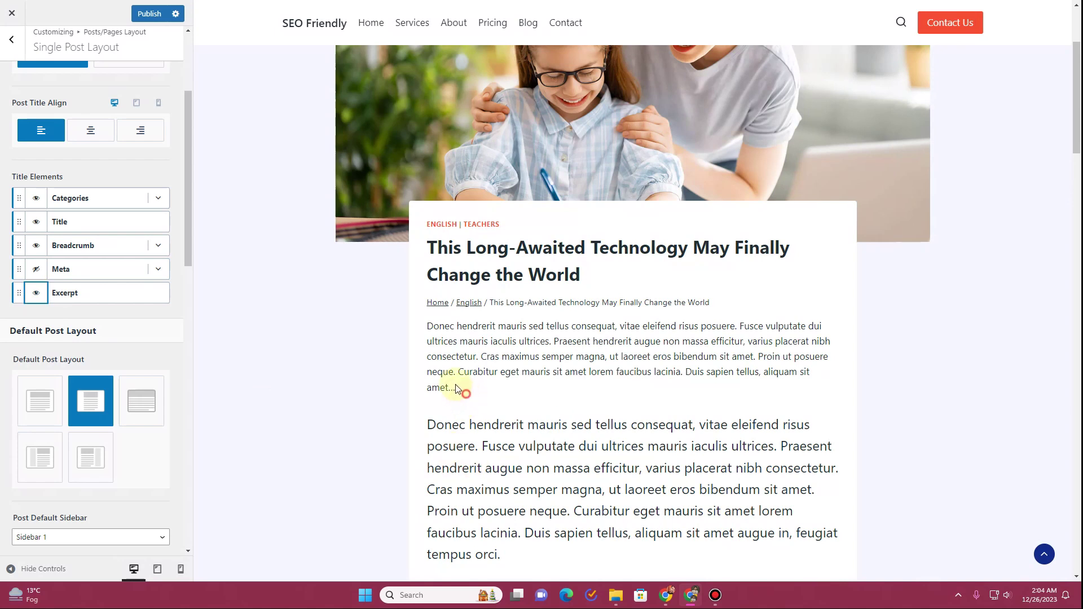
drag(457, 388, 427, 326)
click(37, 294)
- Review the post's narrow layout in the preview and set the Default Post Layout to Normal
scroll(388, 319, up, 3)
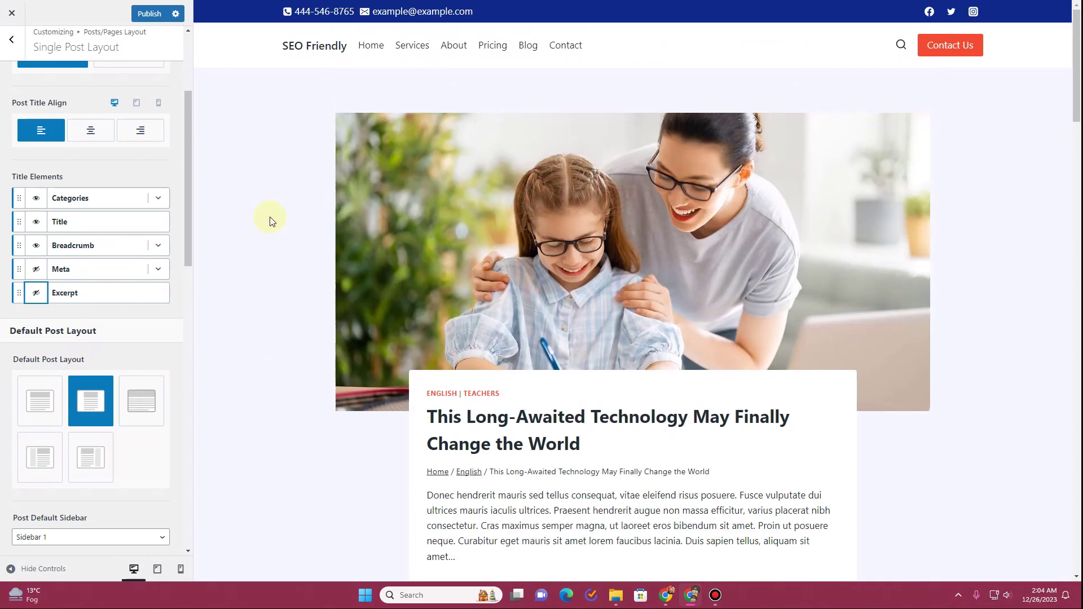
scroll(904, 327, down, 15)
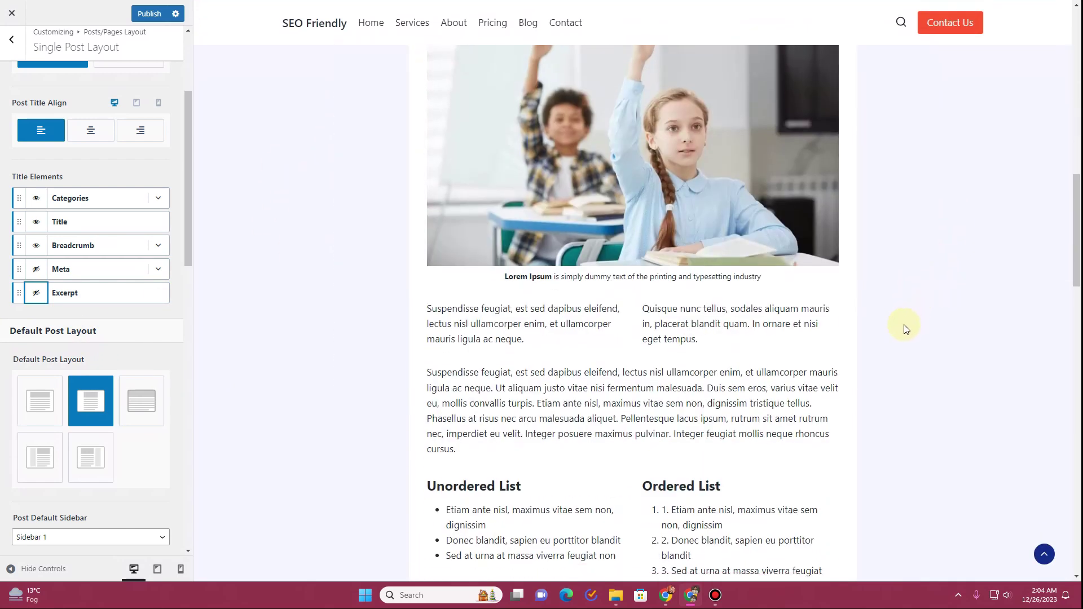
scroll(904, 331, down, 5)
scroll(902, 331, up, 15)
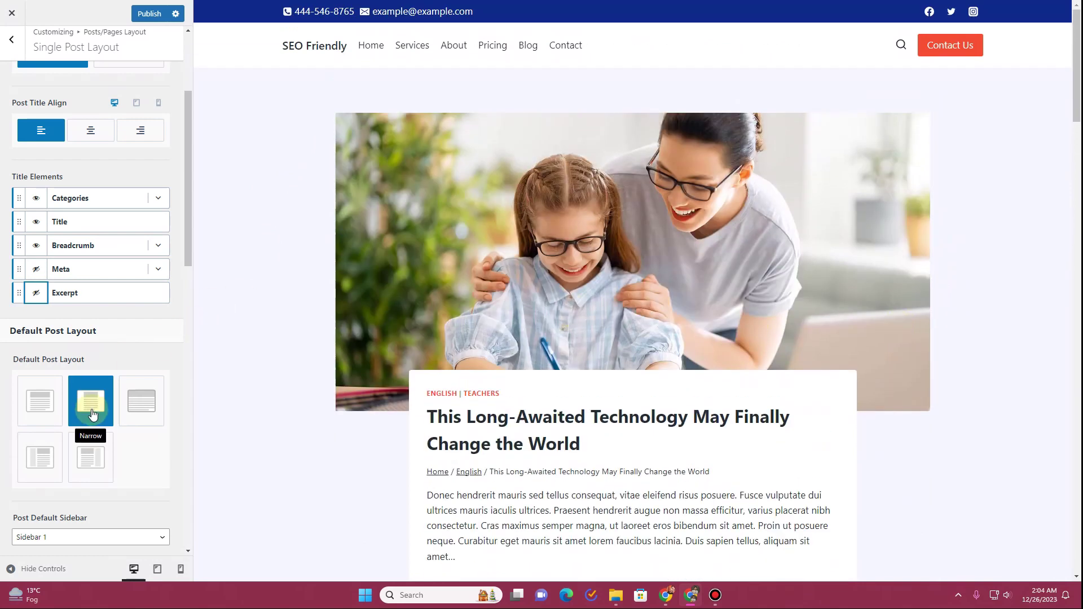
click(43, 410)
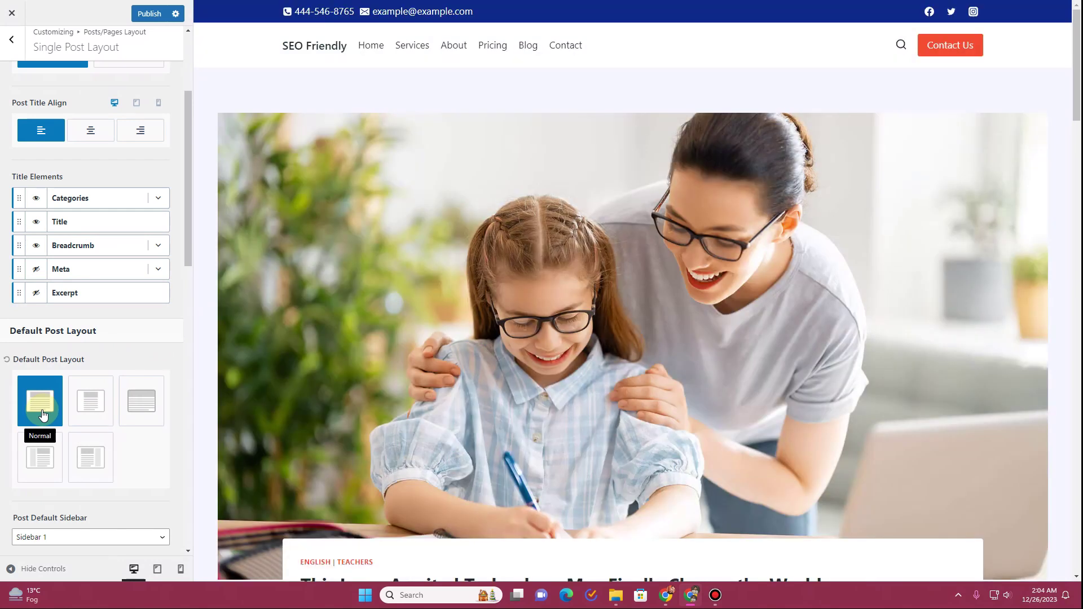
- Review the post in the Normal layout and try the full-width, narrow and Left Sidebar default post layouts
scroll(547, 229, down, 8)
scroll(533, 249, up, 8)
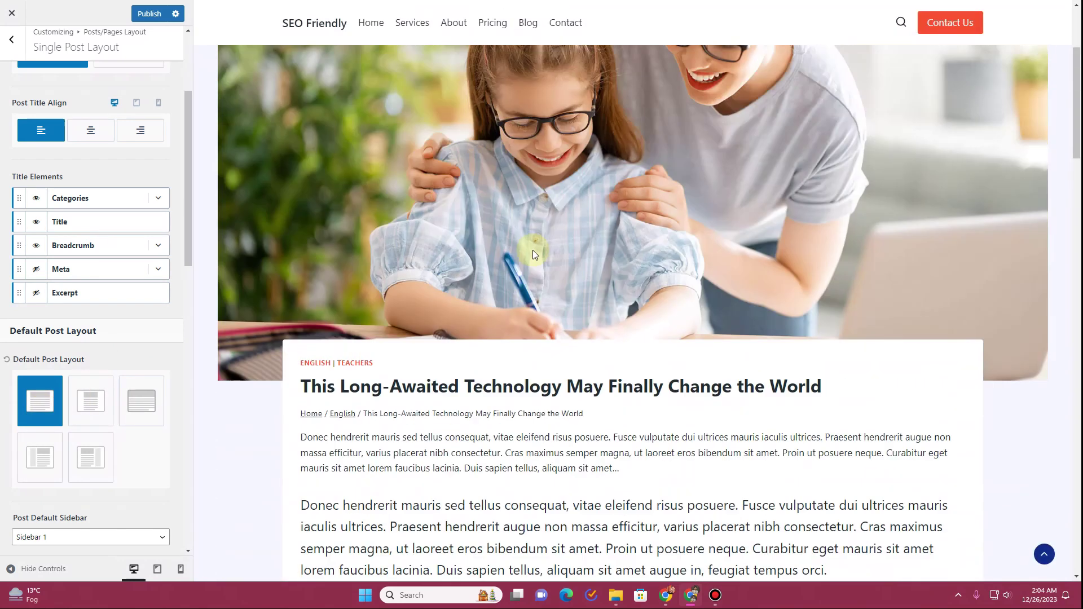
scroll(532, 249, down, 5)
scroll(535, 250, down, 7)
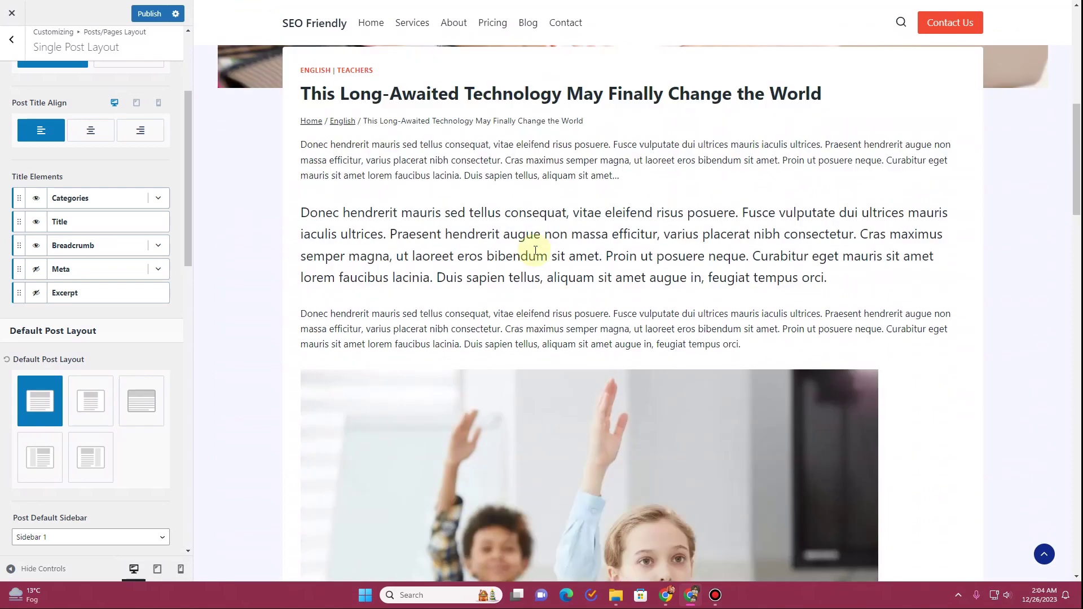
click(154, 415)
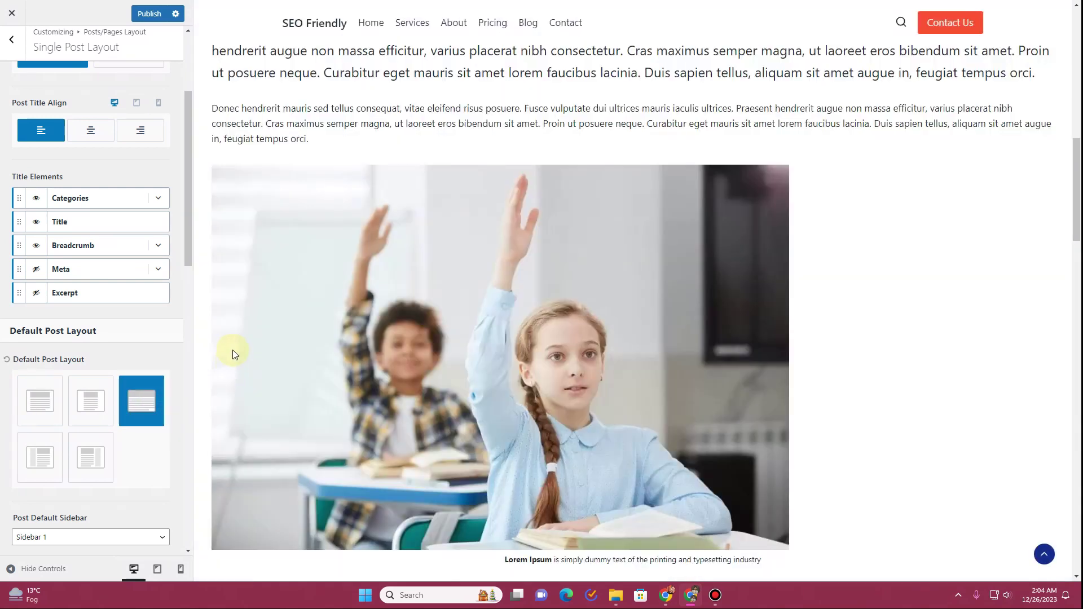
scroll(823, 345, up, 10)
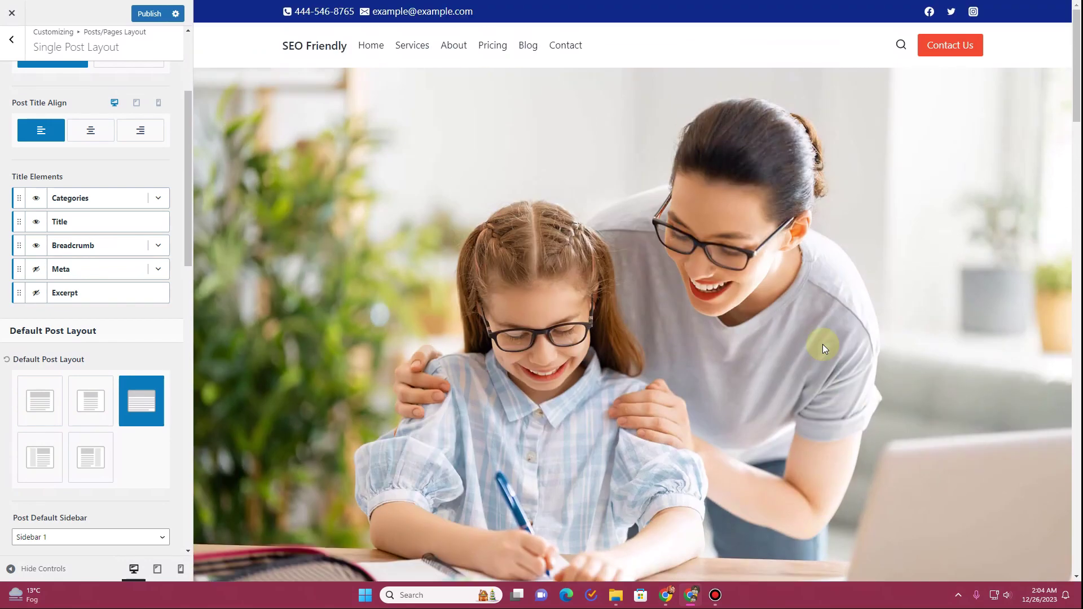
scroll(823, 344, down, 6)
click(91, 400)
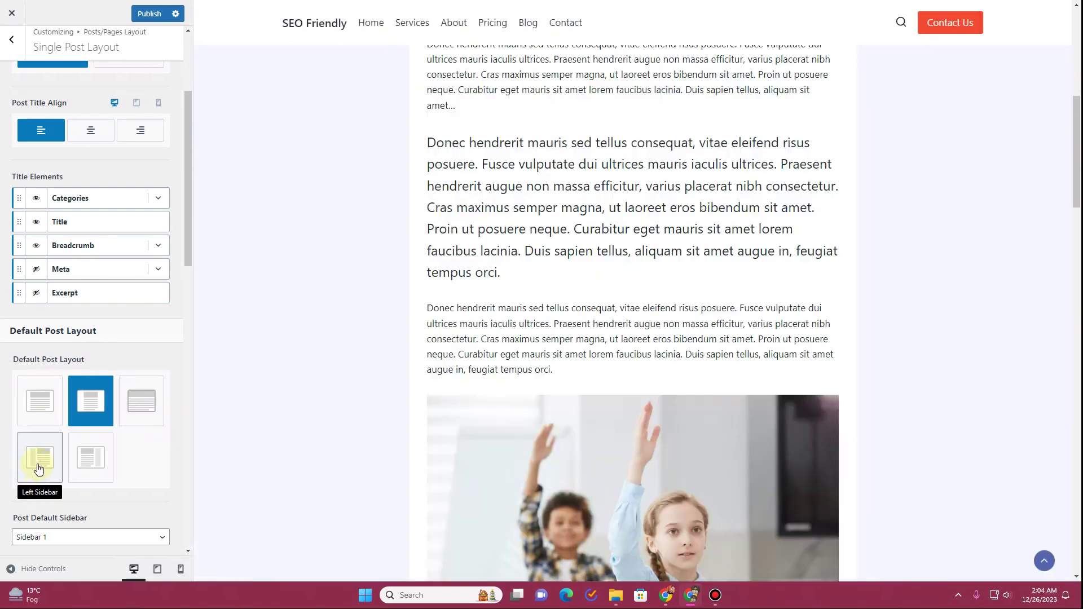
click(39, 469)
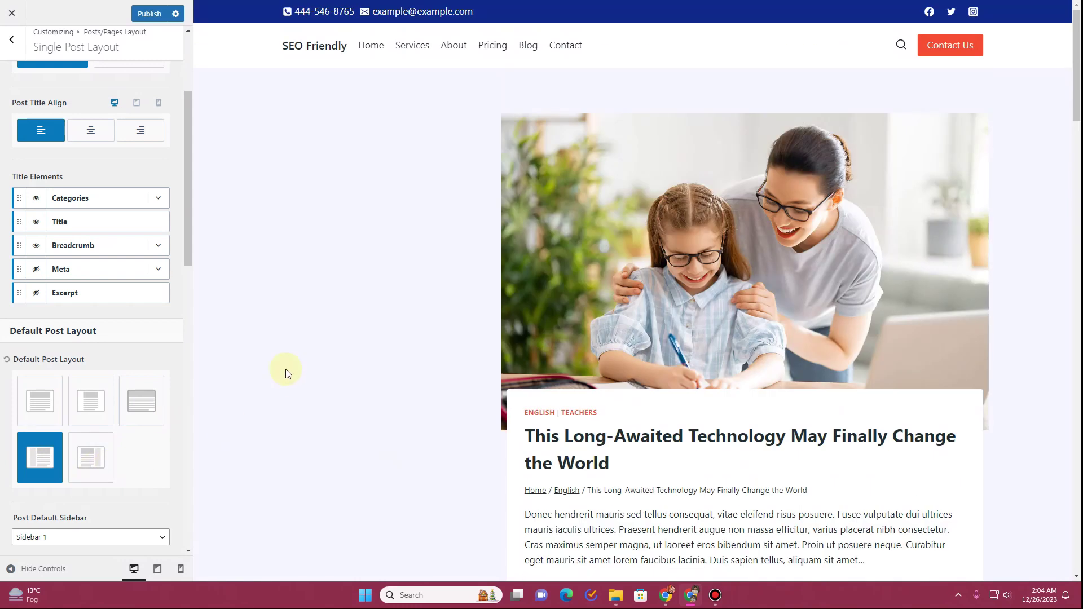
- Set the Default Post Layout to the right sidebar option and review the whole post in the preview
click(92, 474)
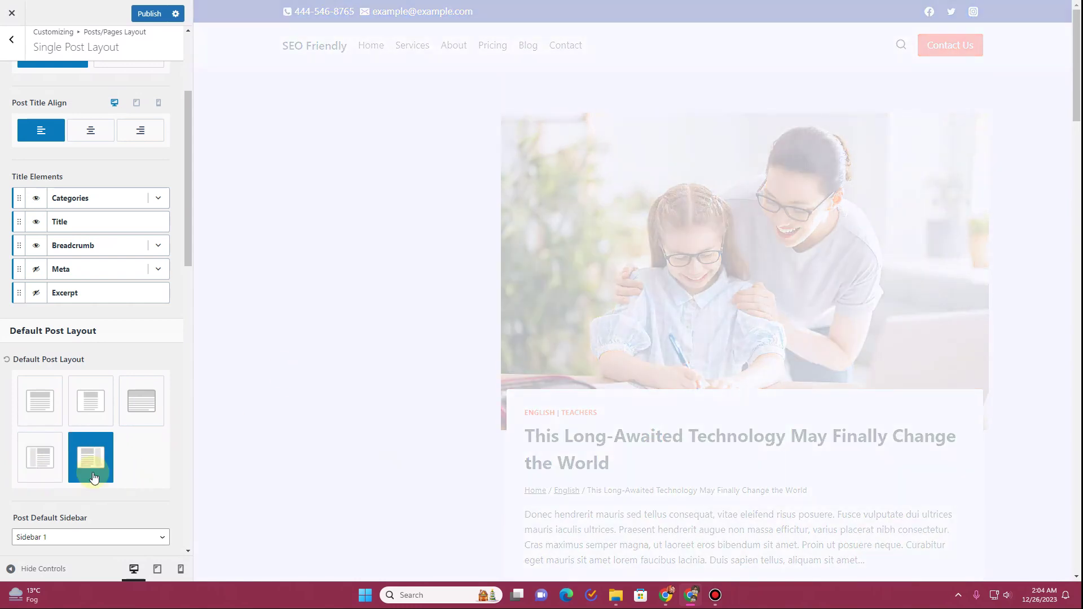
scroll(648, 382, down, 15)
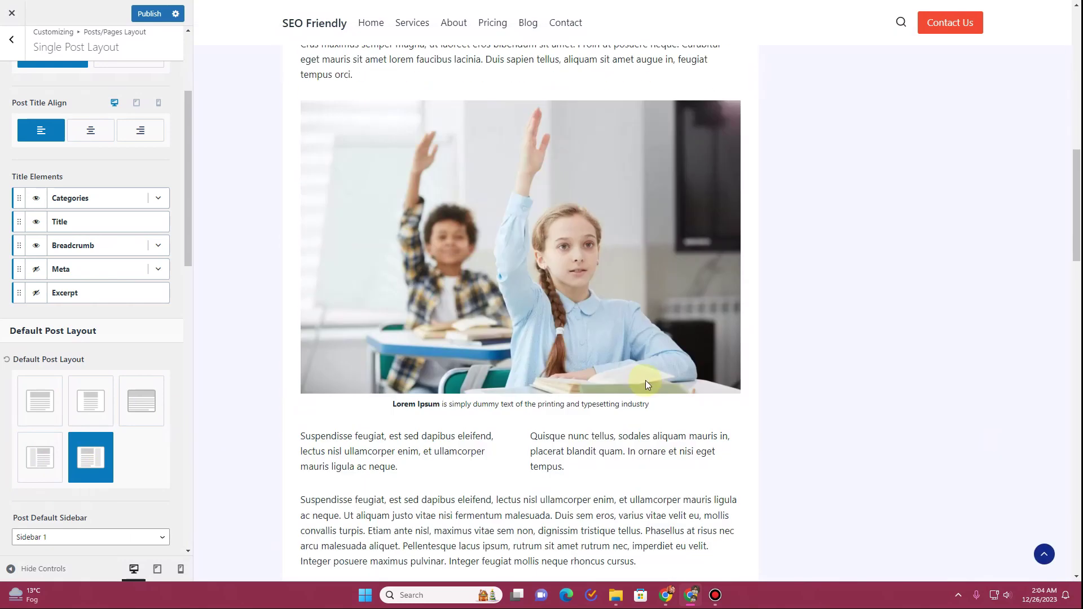
scroll(650, 383, up, 4)
scroll(648, 382, down, 16)
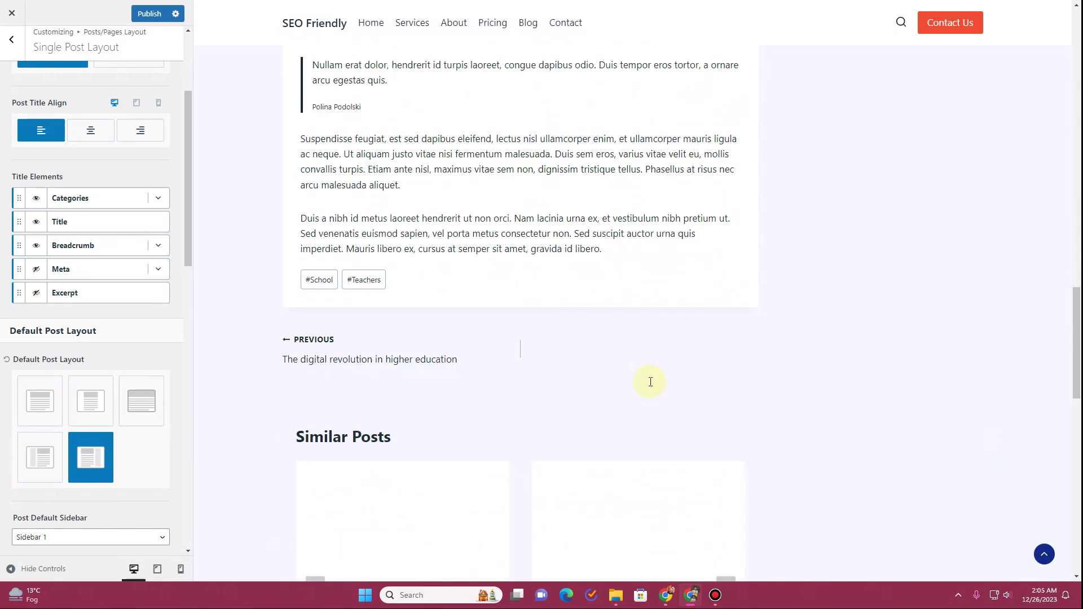
scroll(648, 387, up, 20)
scroll(102, 418, down, 6)
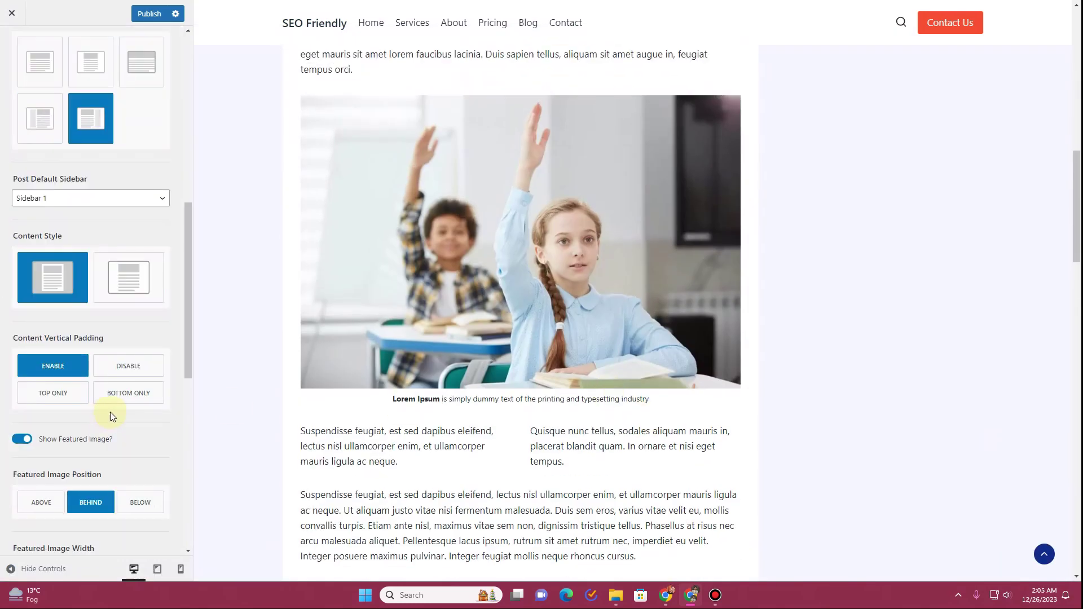
scroll(399, 392, up, 15)
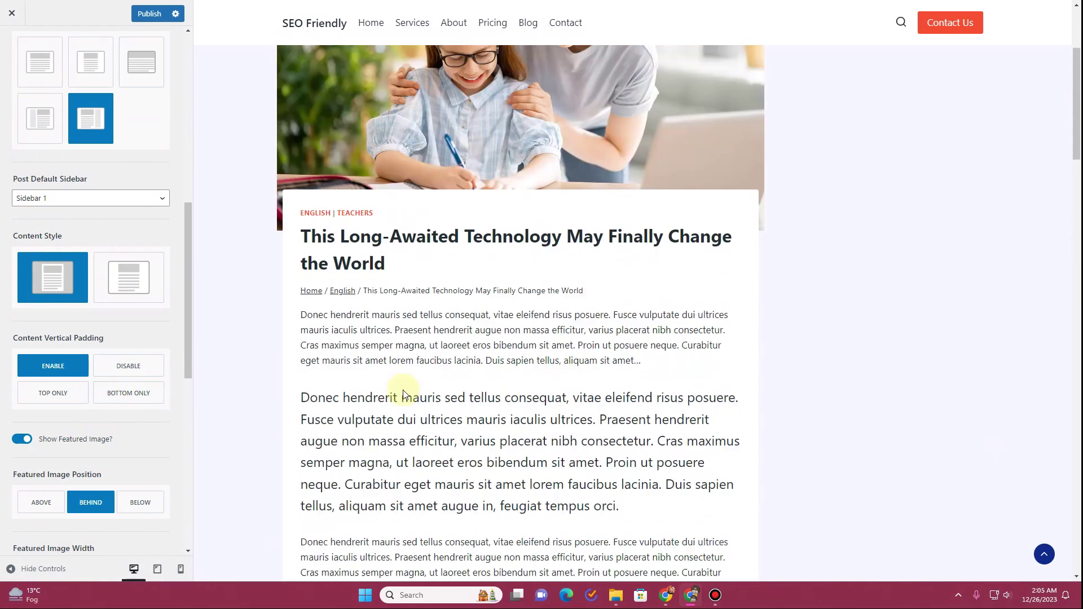
scroll(79, 358, up, 9)
- In the General Sidebar settings, try a Sidebar Width of 20%, set it to 30%, and review the post
click(21, 63)
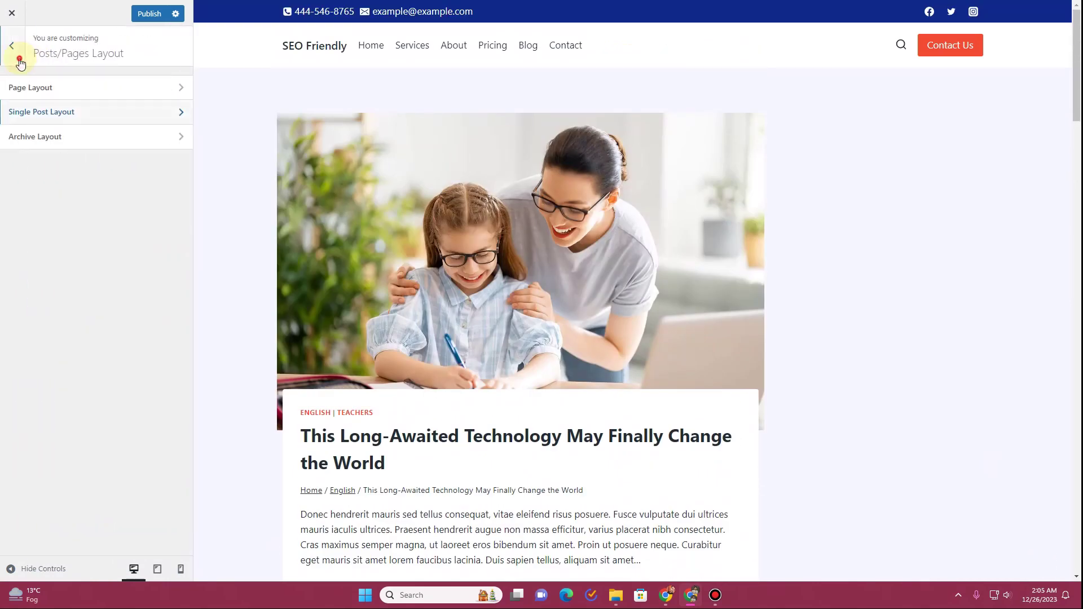
click(19, 59)
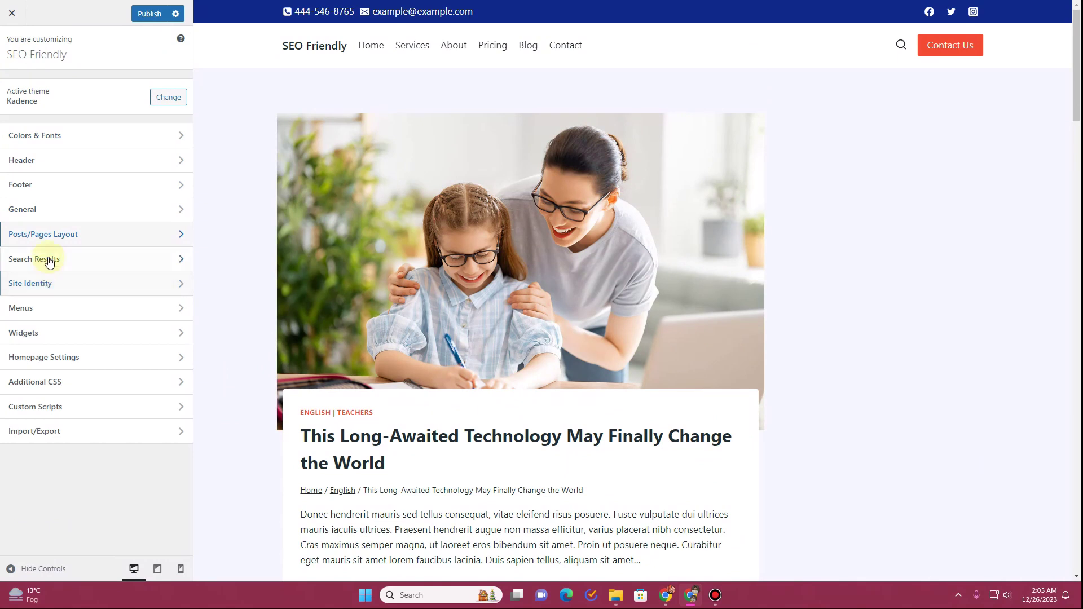
click(58, 210)
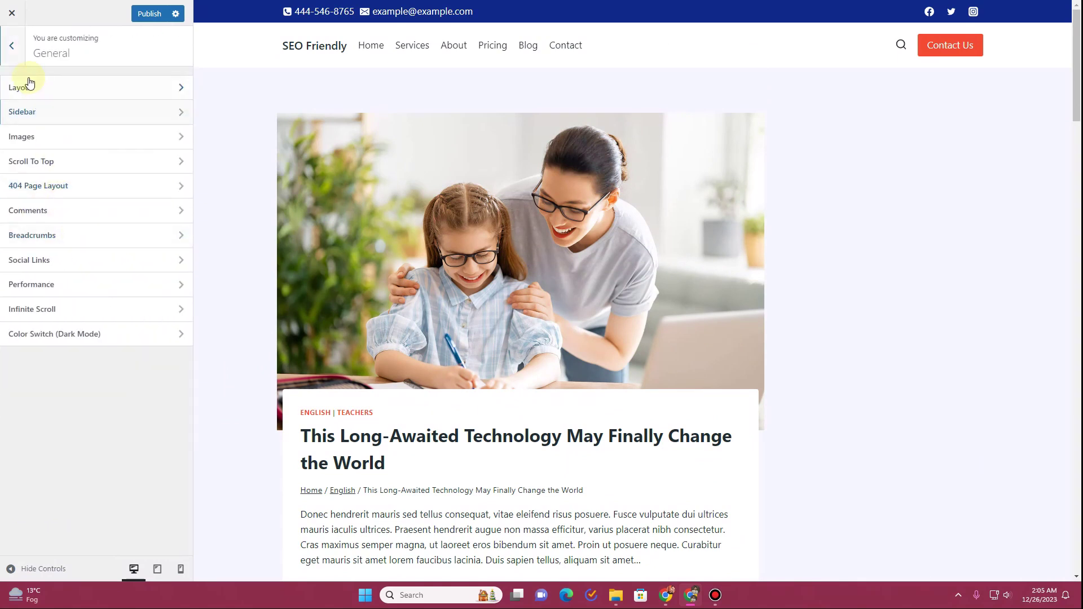
click(59, 114)
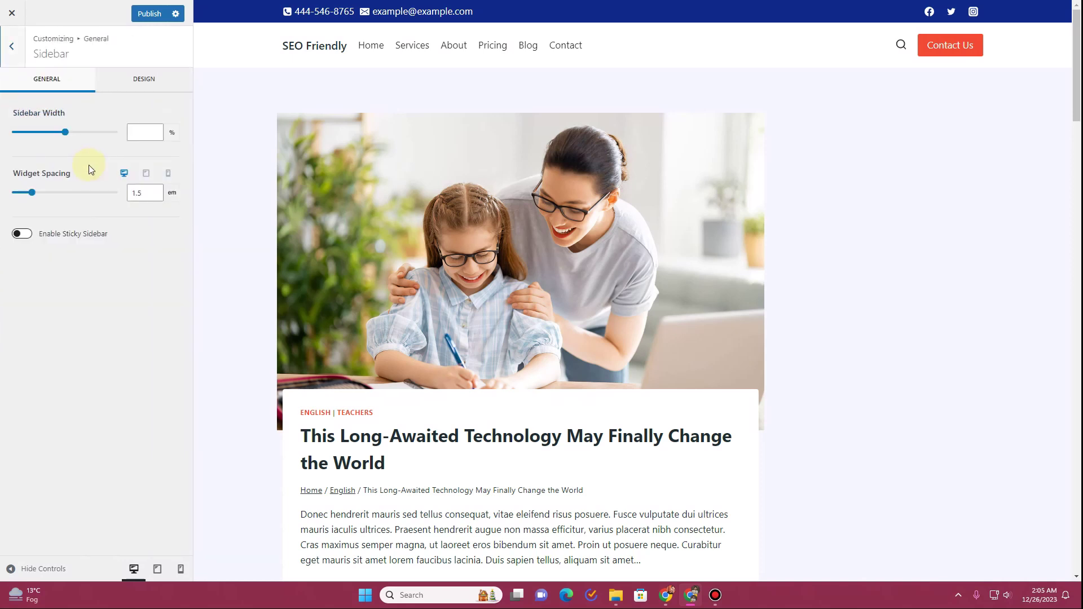
click(133, 131)
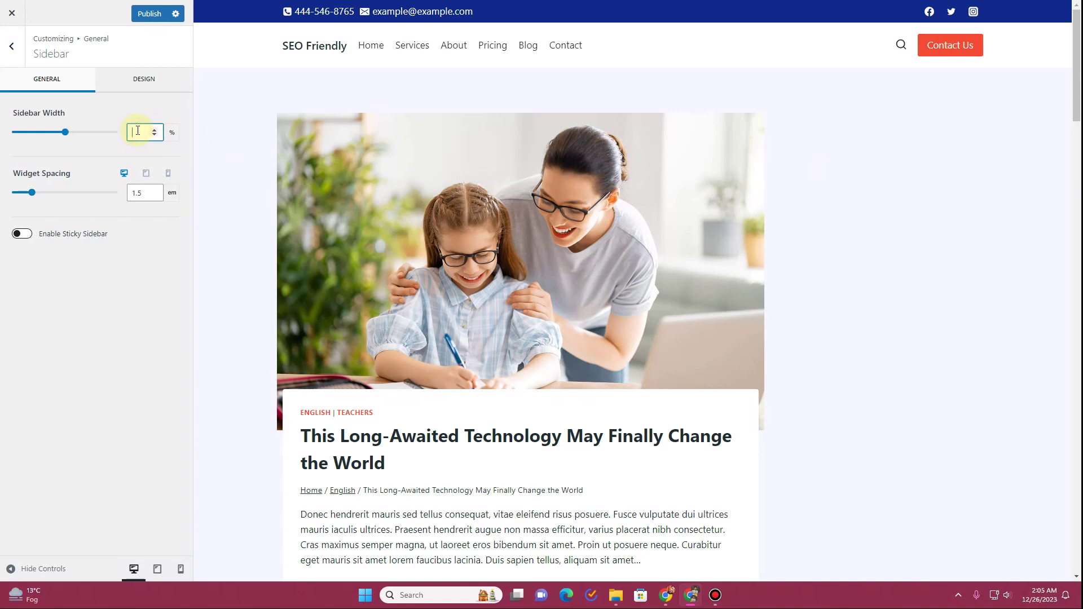
text(20)
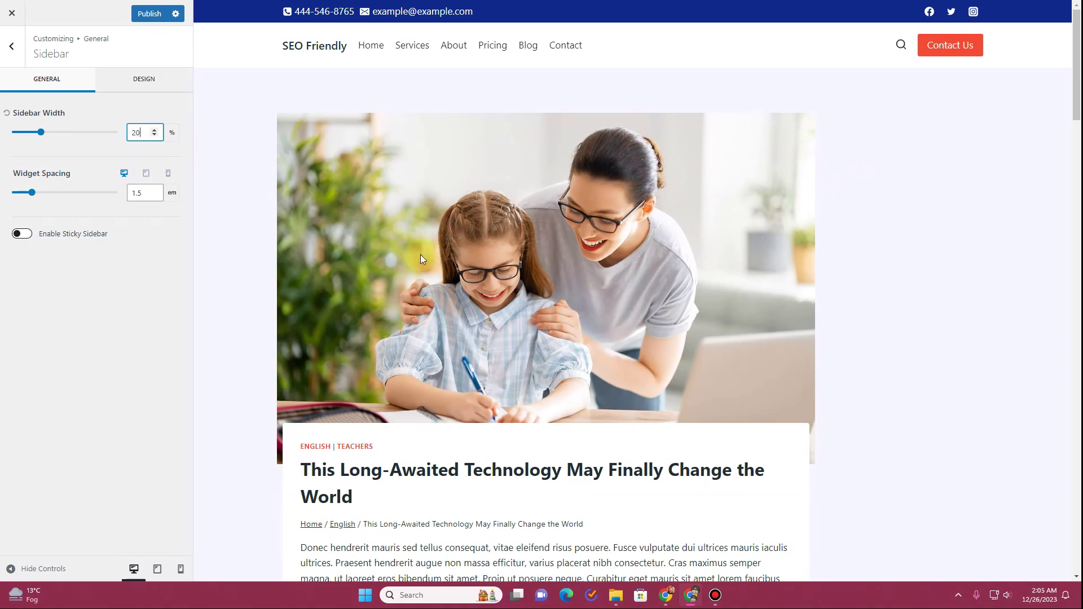
text(30)
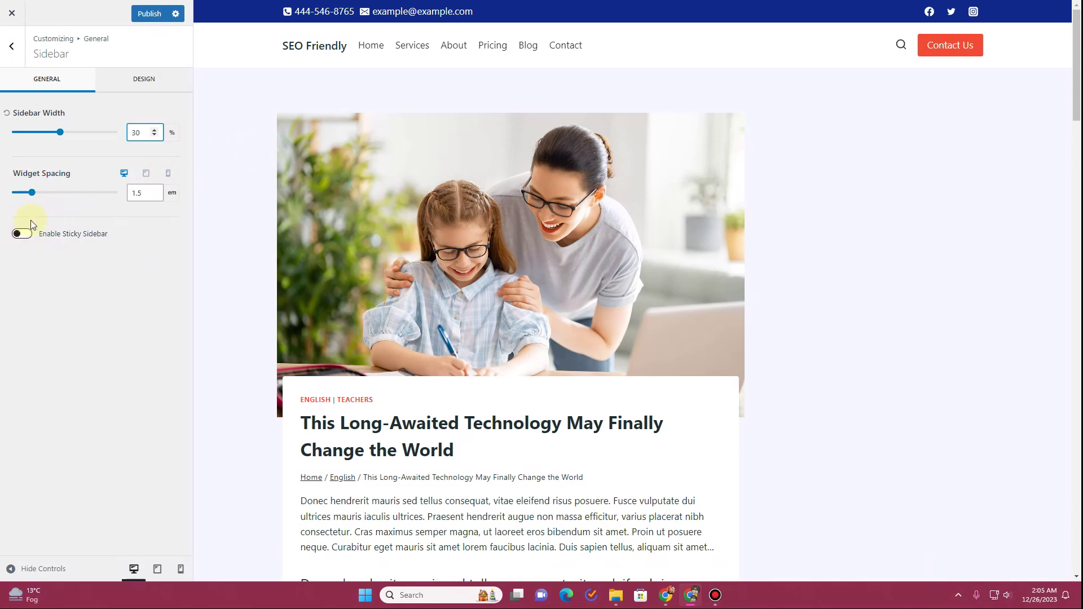
scroll(527, 350, down, 15)
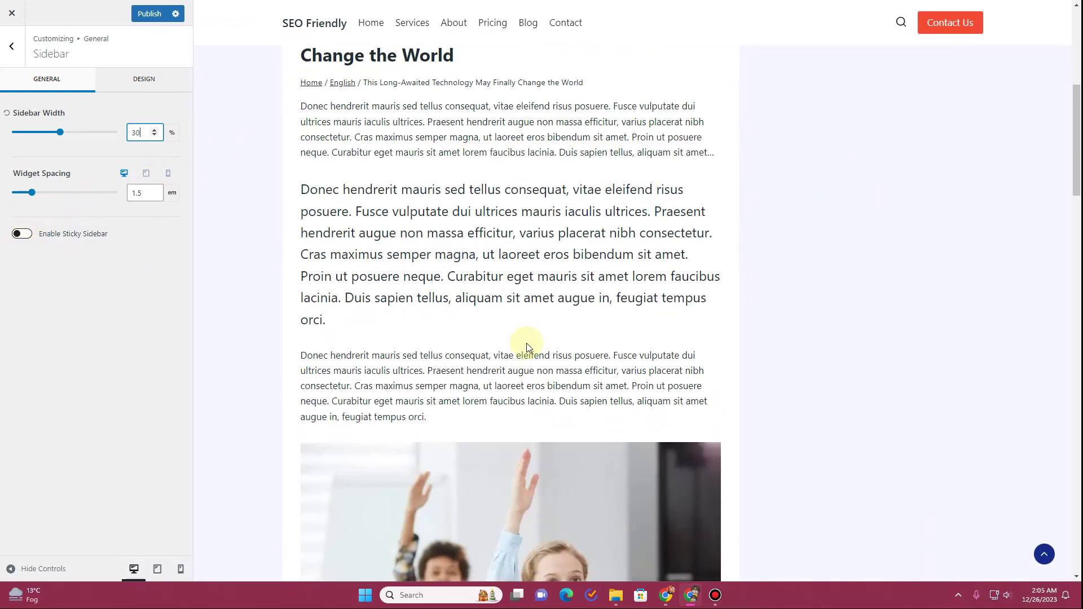
scroll(539, 347, up, 15)
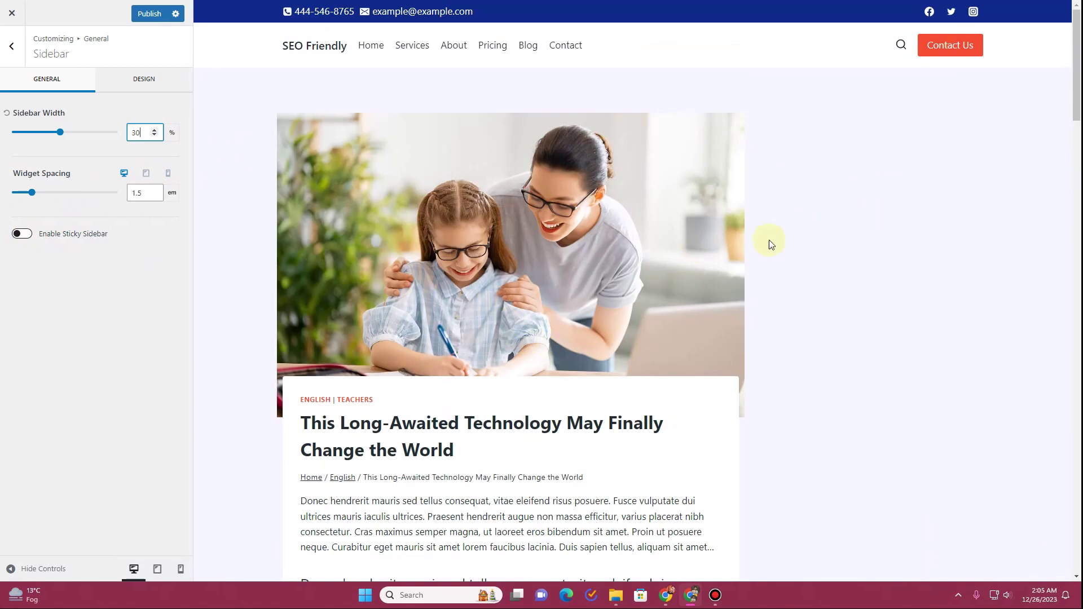
- Return to the Single Post Layout settings and bring up the Content Vertical Padding options
click(12, 48)
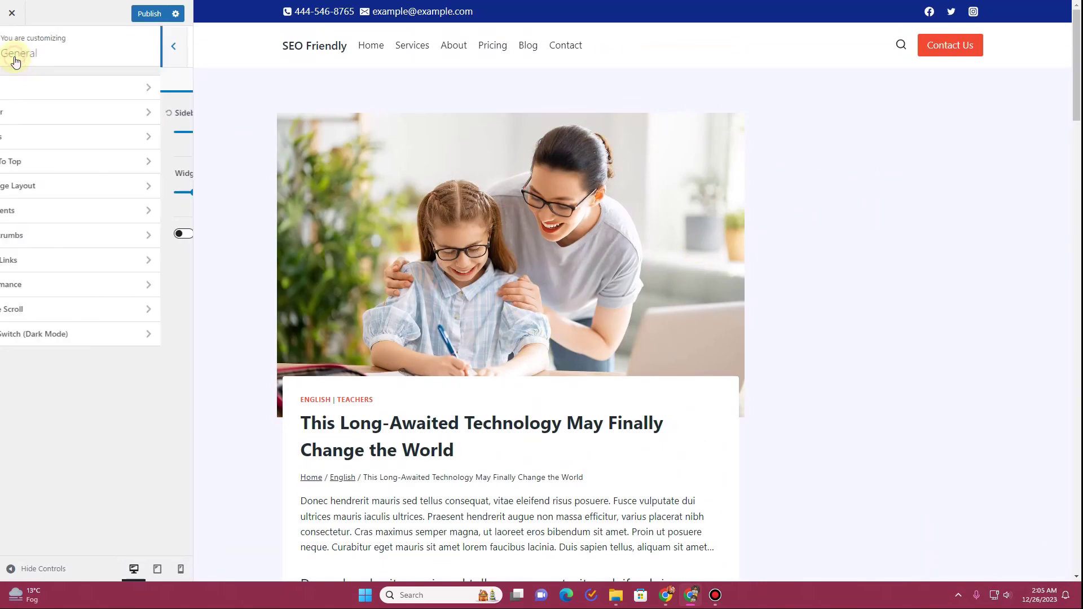
click(13, 57)
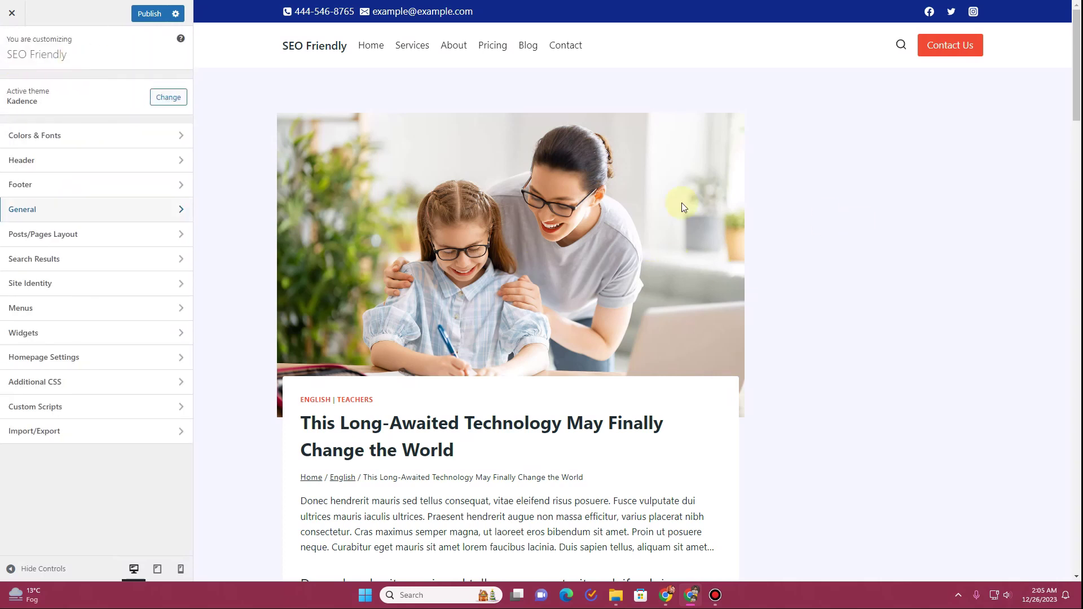
click(80, 234)
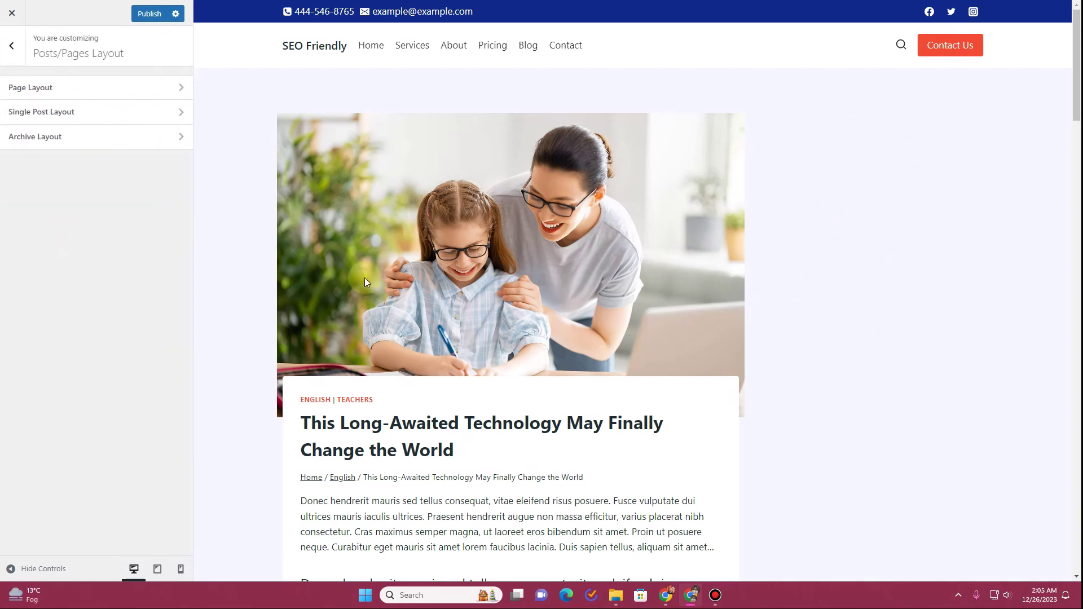
click(118, 117)
scroll(92, 337, down, 10)
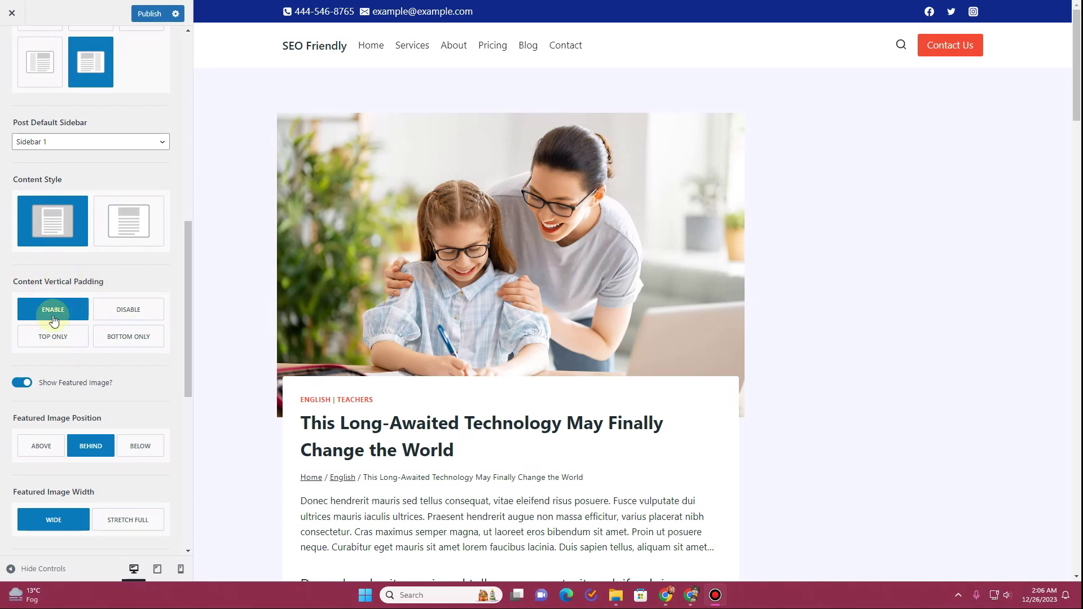
- Try disabling Content Vertical Padding and hiding the featured image, restoring each setting after its preview
click(120, 319)
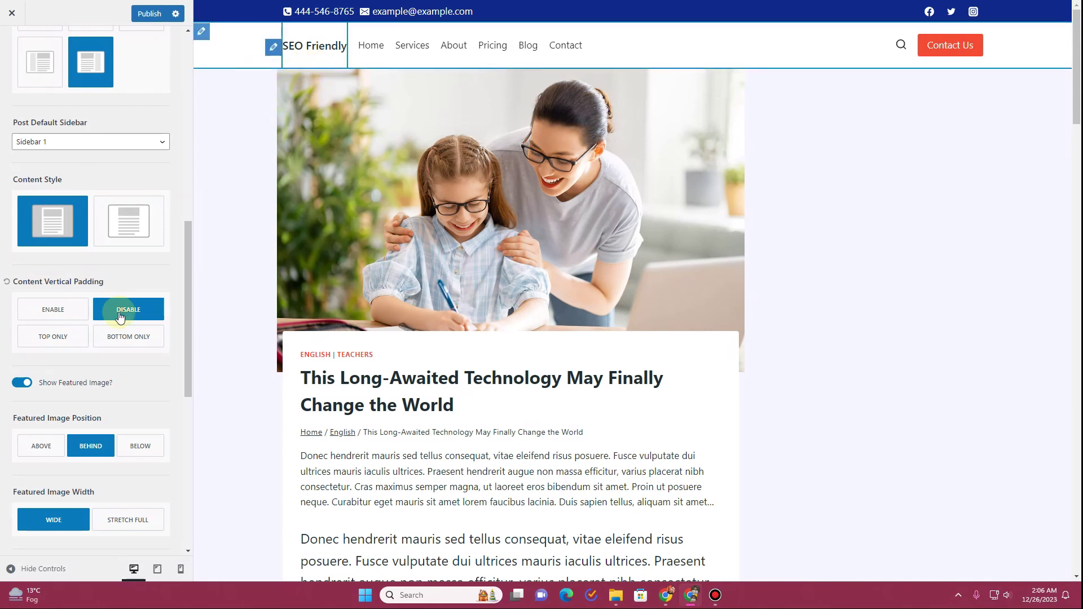
click(58, 308)
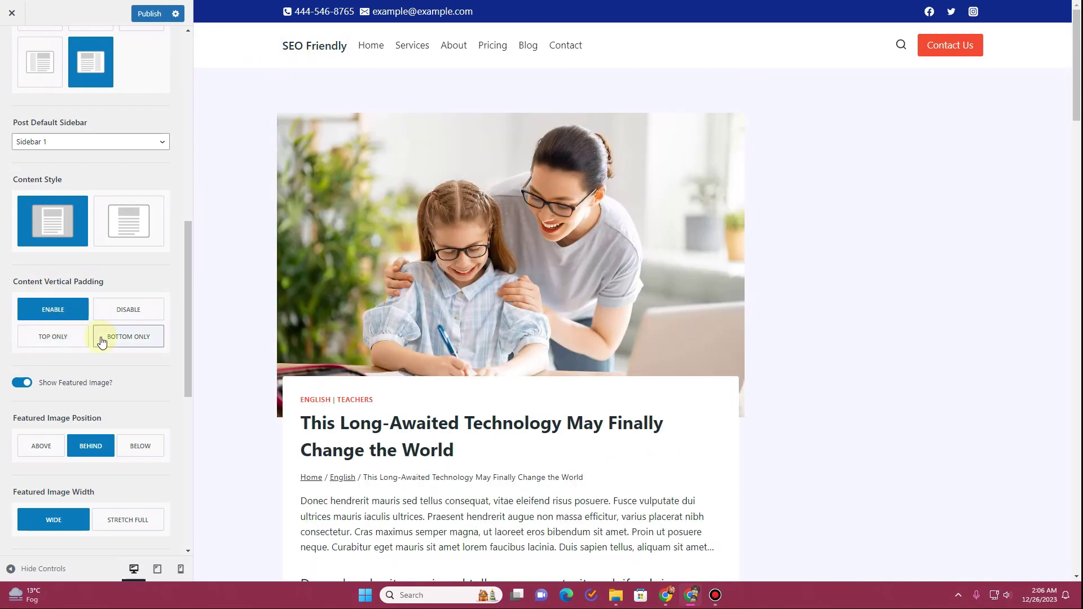
scroll(98, 401, down, 2)
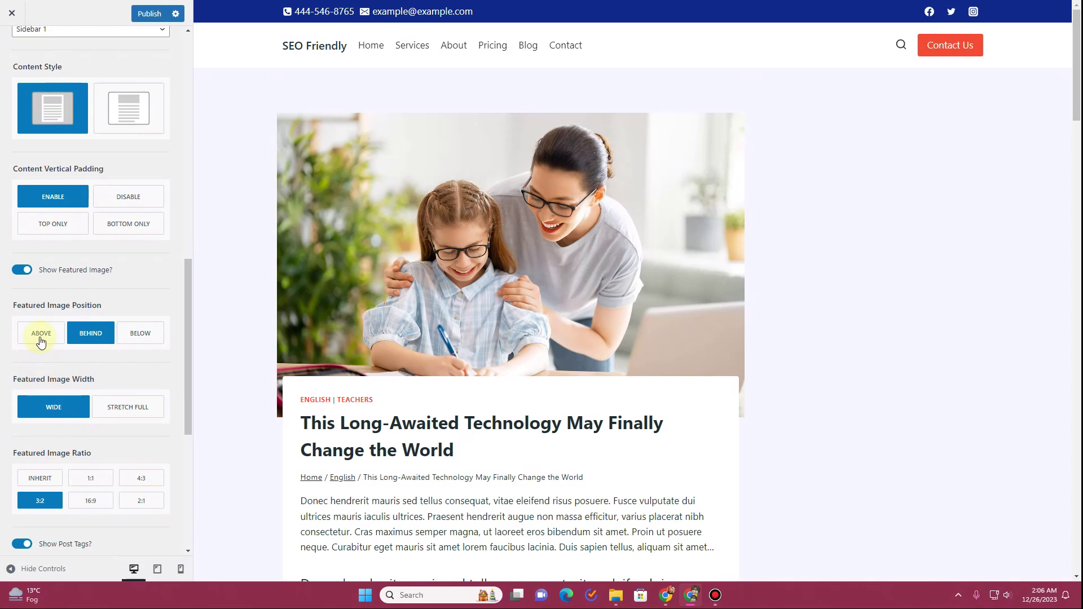
click(23, 273)
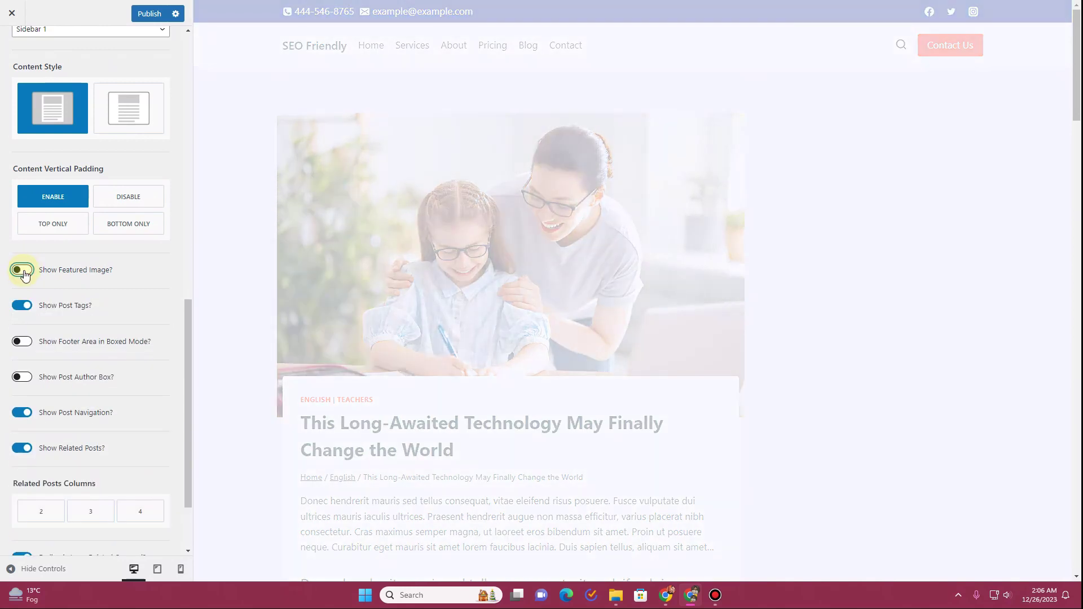
click(23, 272)
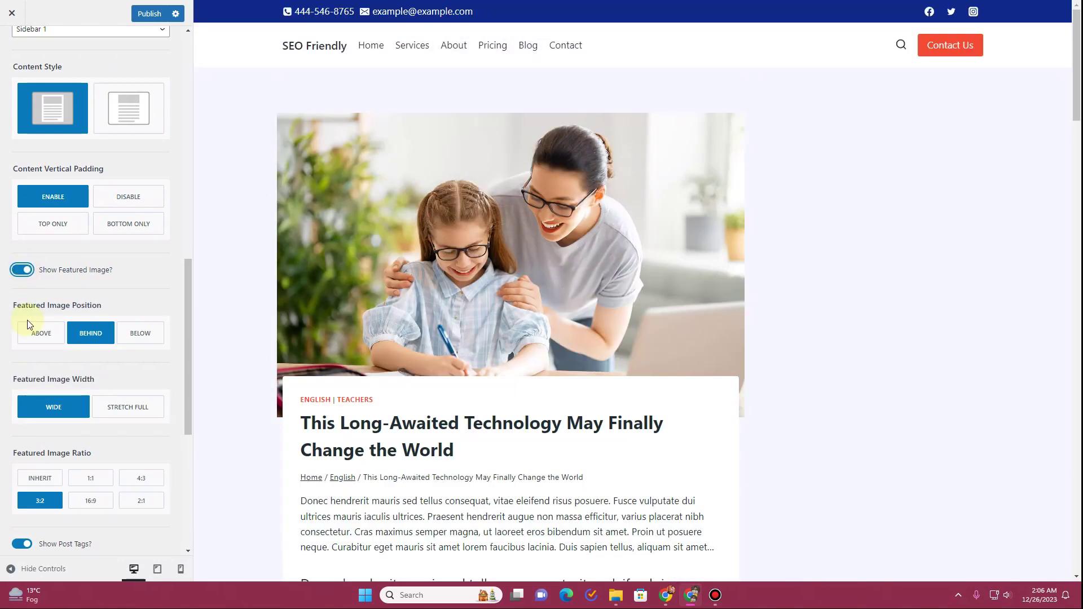
- Compare the Above, Behind and Below featured image positions in the preview and return the position to Behind
click(48, 341)
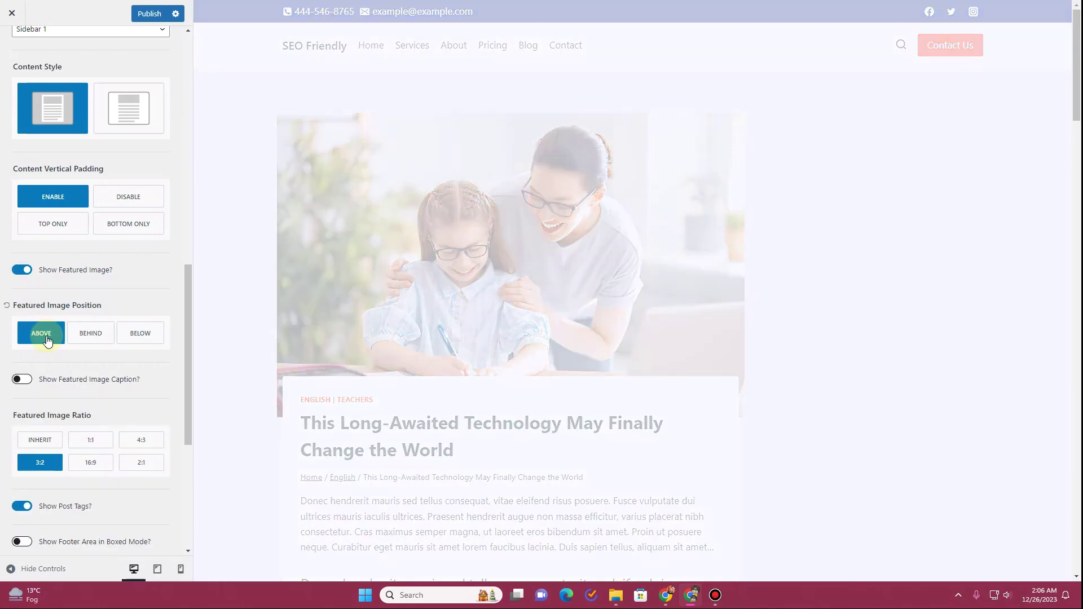
scroll(449, 322, down, 3)
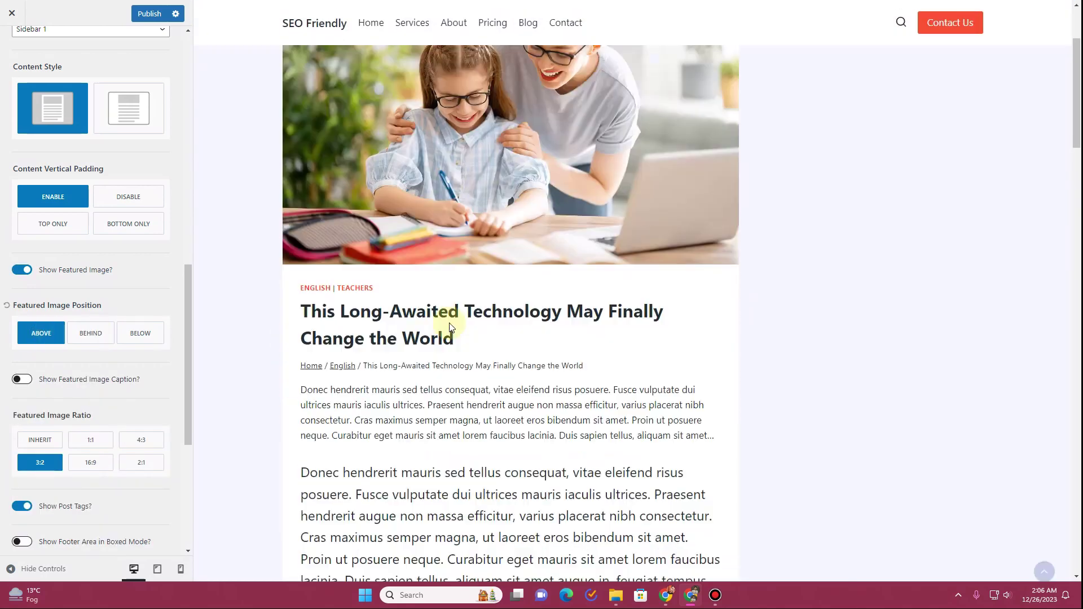
click(92, 334)
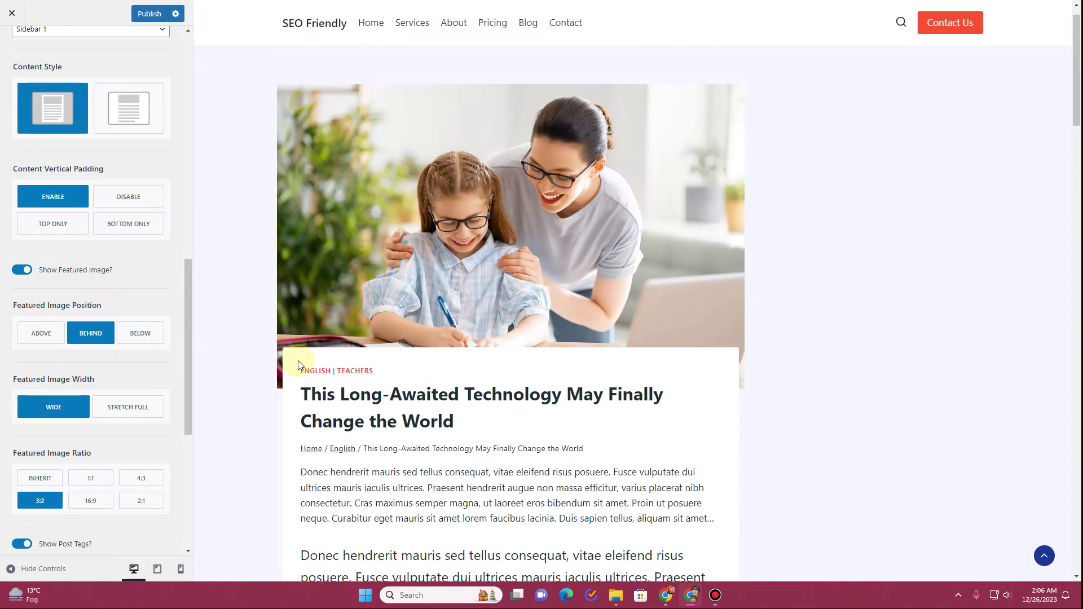
click(143, 335)
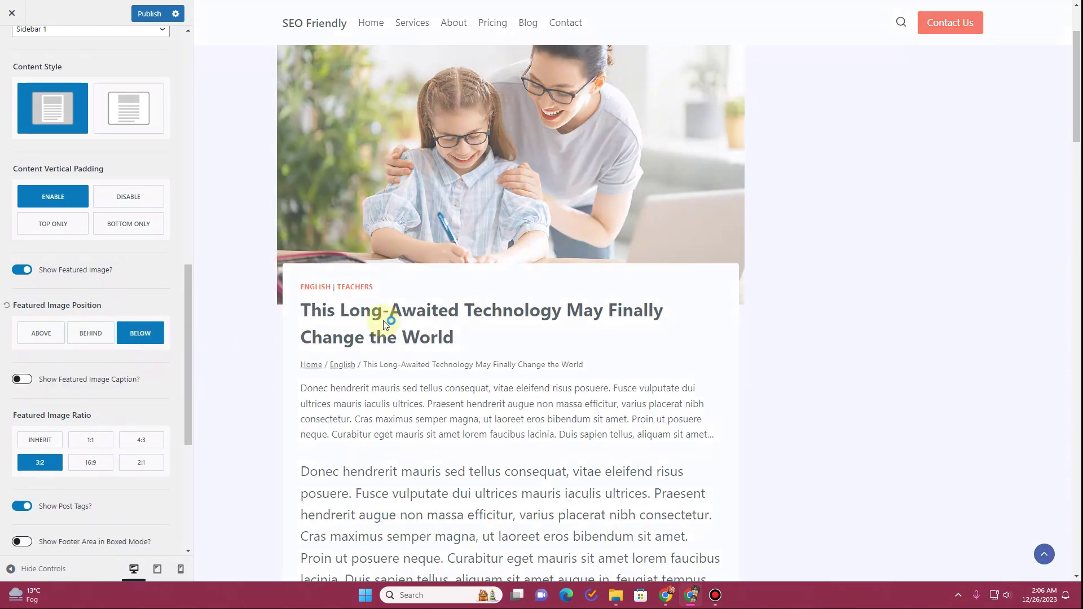
scroll(383, 320, down, 5)
scroll(383, 325, up, 8)
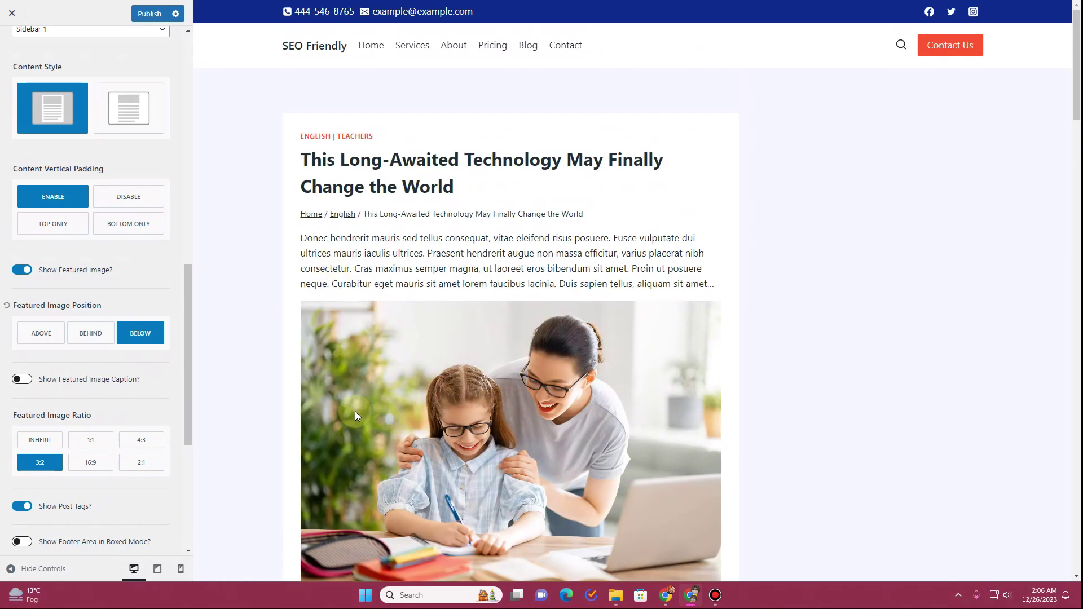
click(43, 329)
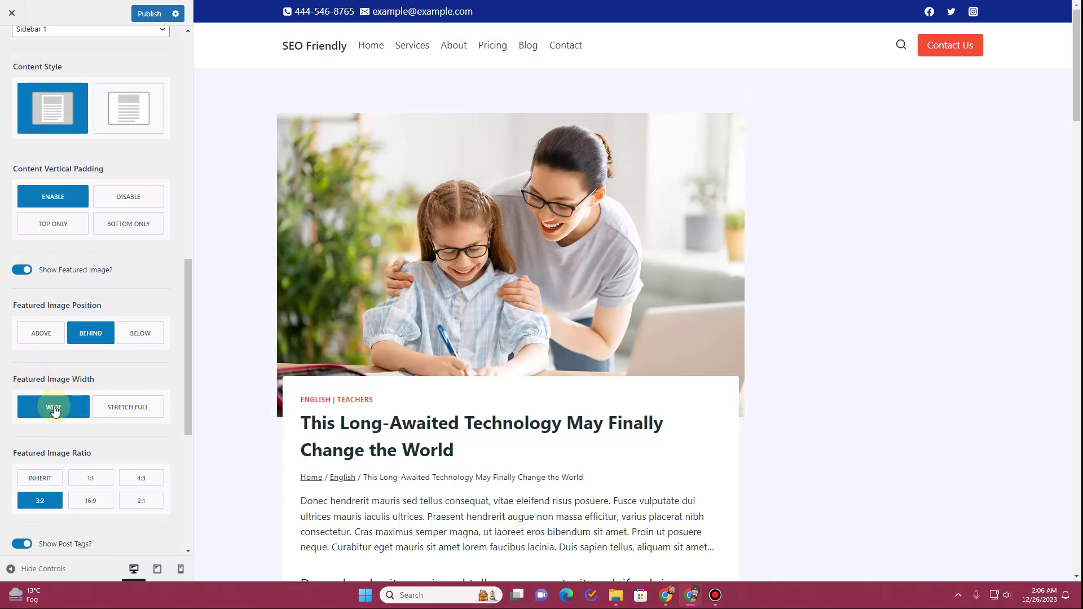
- Preview the Stretch Full featured image width, restore Wide, and try the 16:9 ratio before setting Featured Image Ratio to Inherit
click(131, 411)
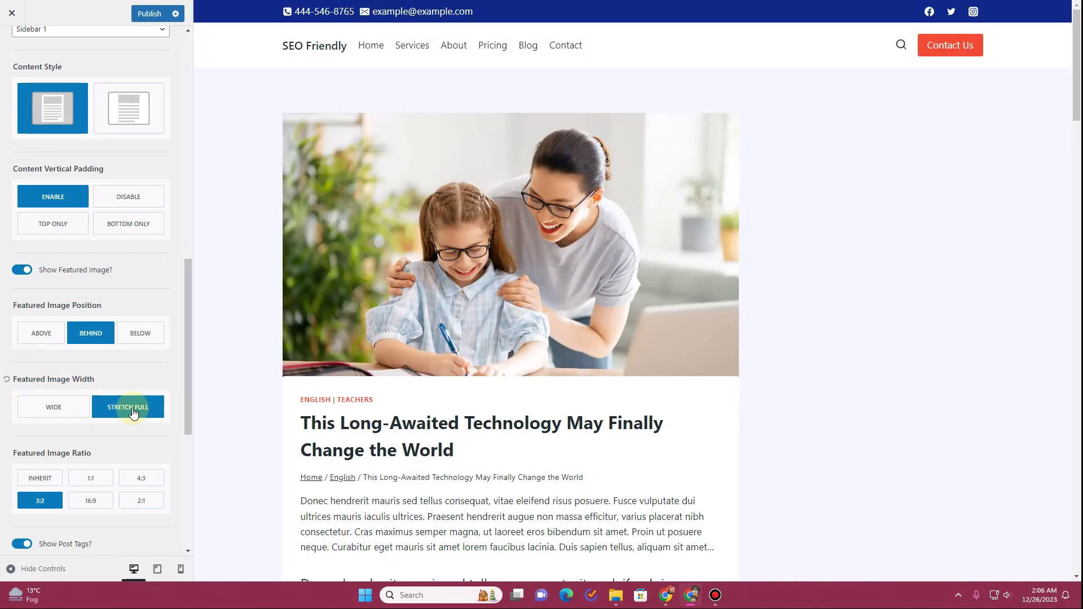
click(49, 409)
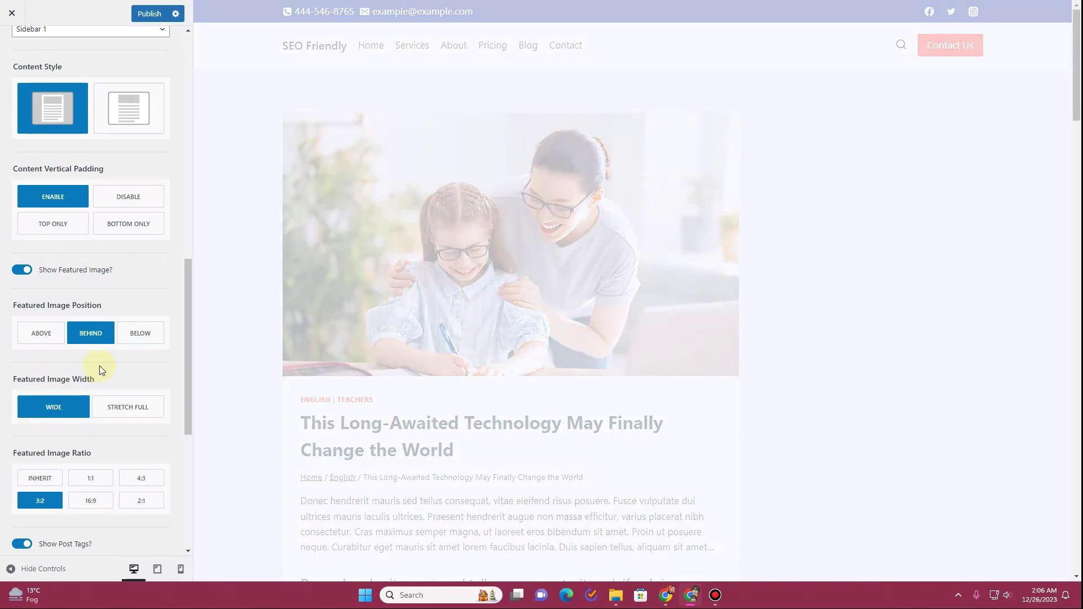
scroll(99, 365, down, 2)
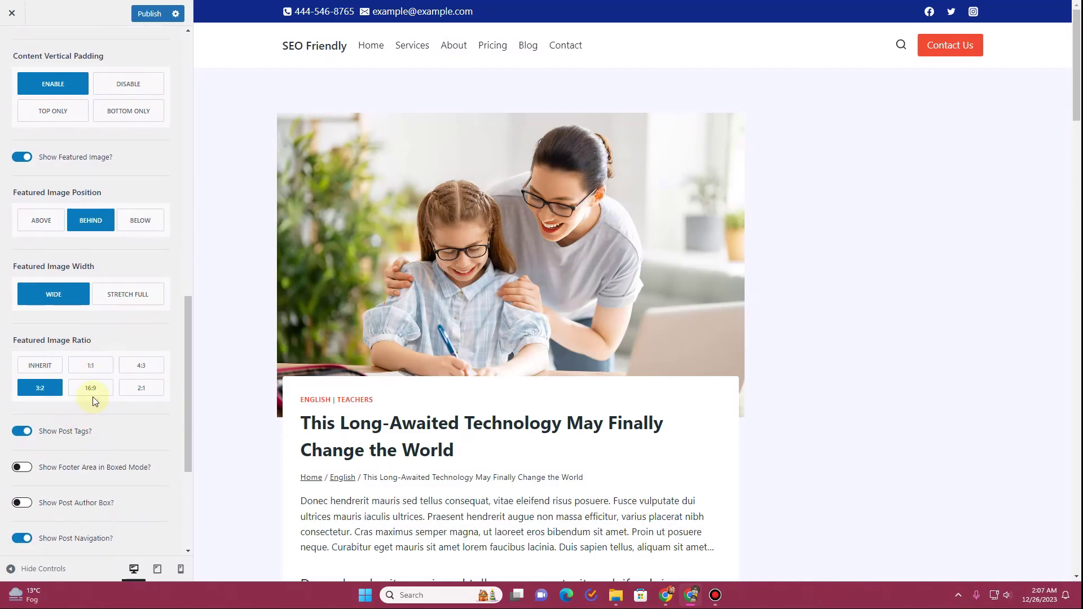
click(96, 393)
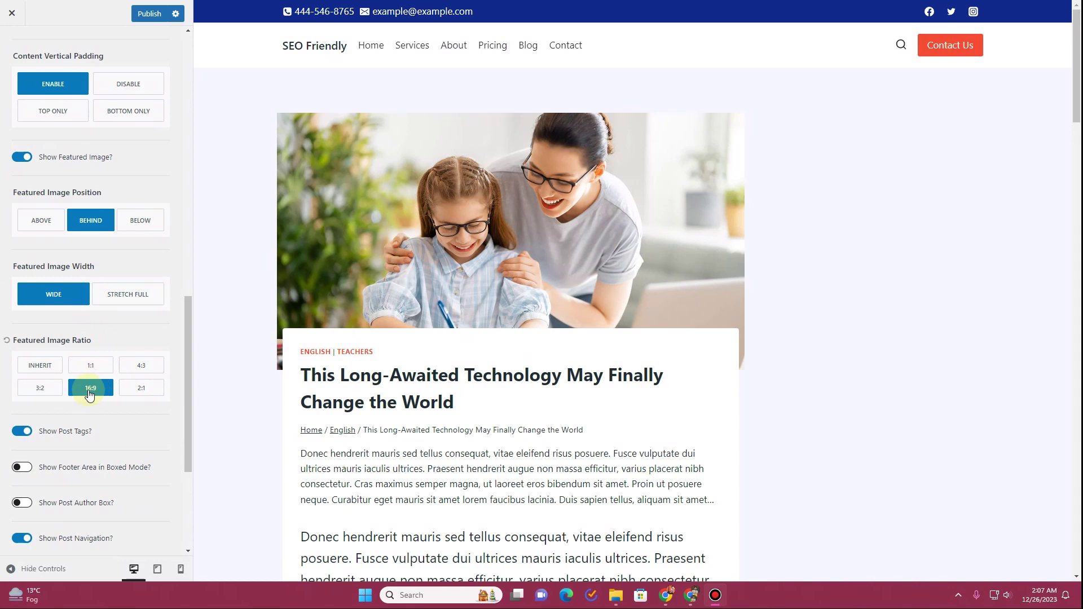
click(53, 368)
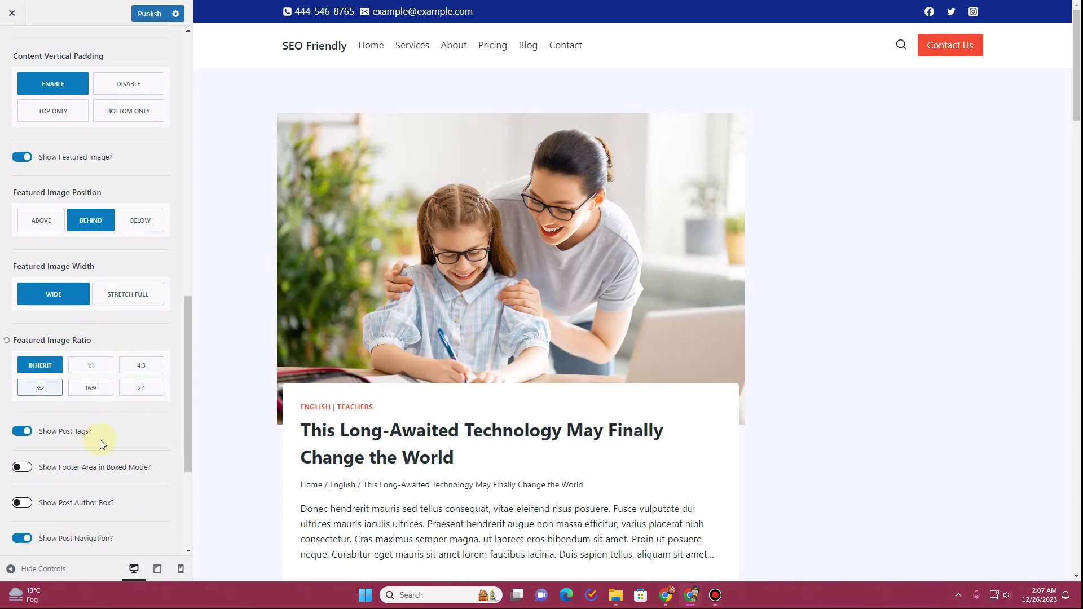
- Review the post tags at the end of the post and try showing the footer area in boxed mode, switching it back off
scroll(99, 443, down, 1)
scroll(99, 444, down, 1)
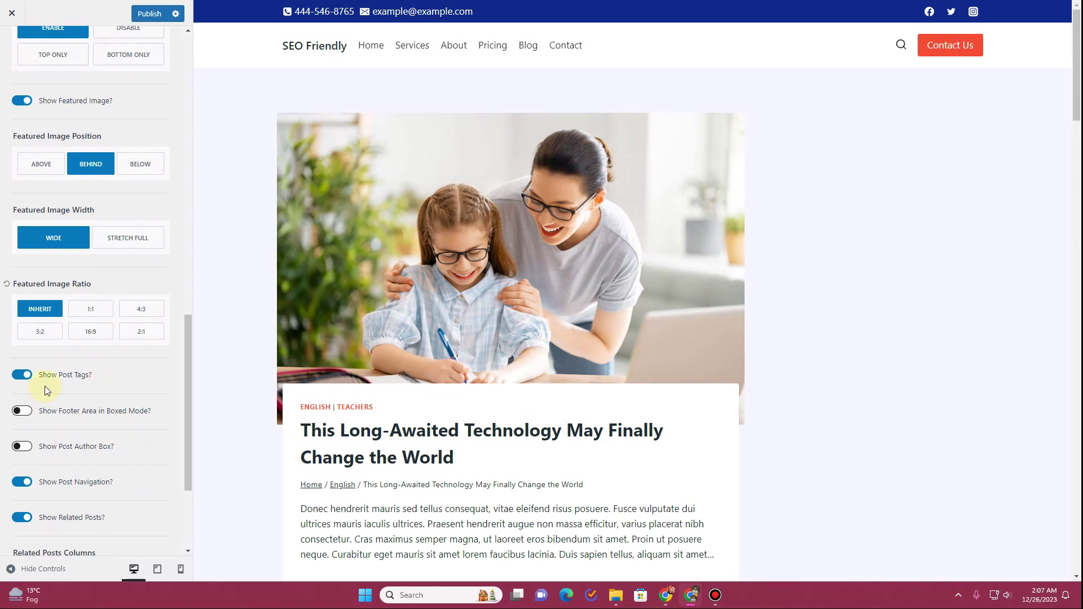
scroll(372, 420, down, 20)
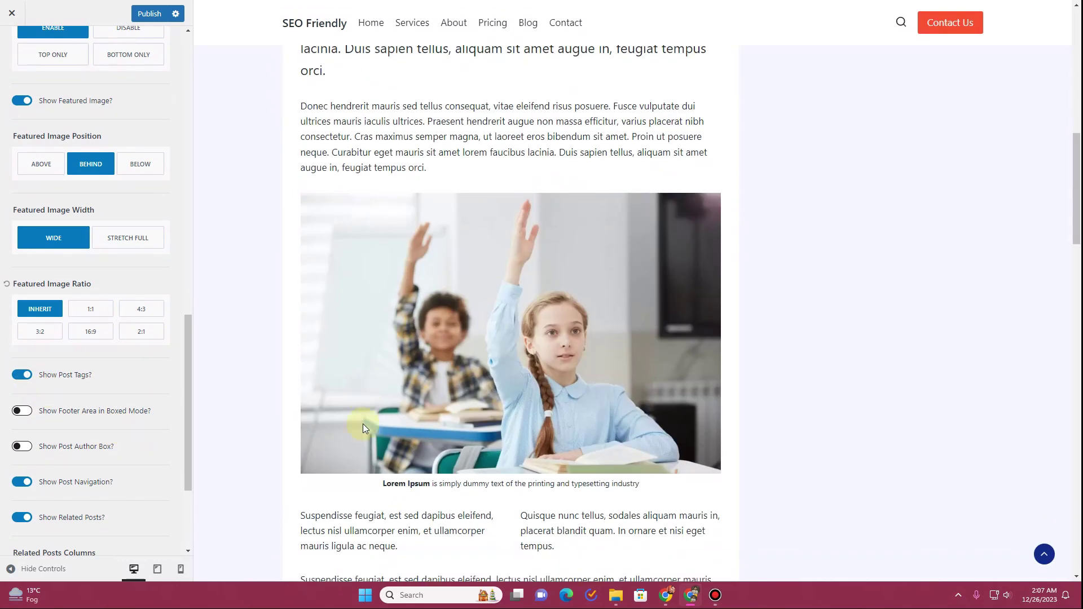
scroll(360, 421, up, 7)
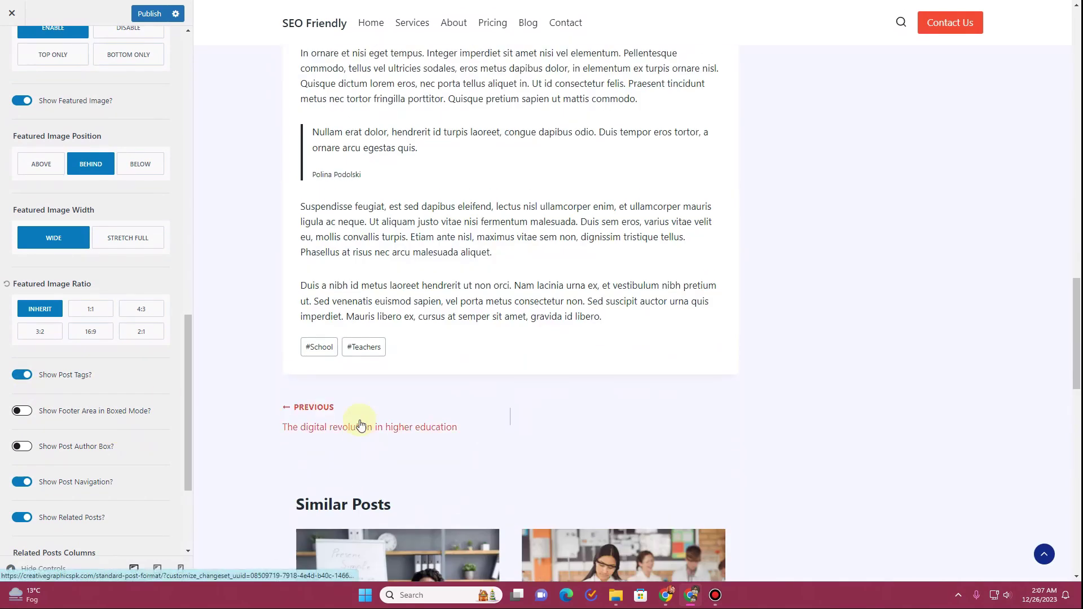
scroll(339, 283, down, 2)
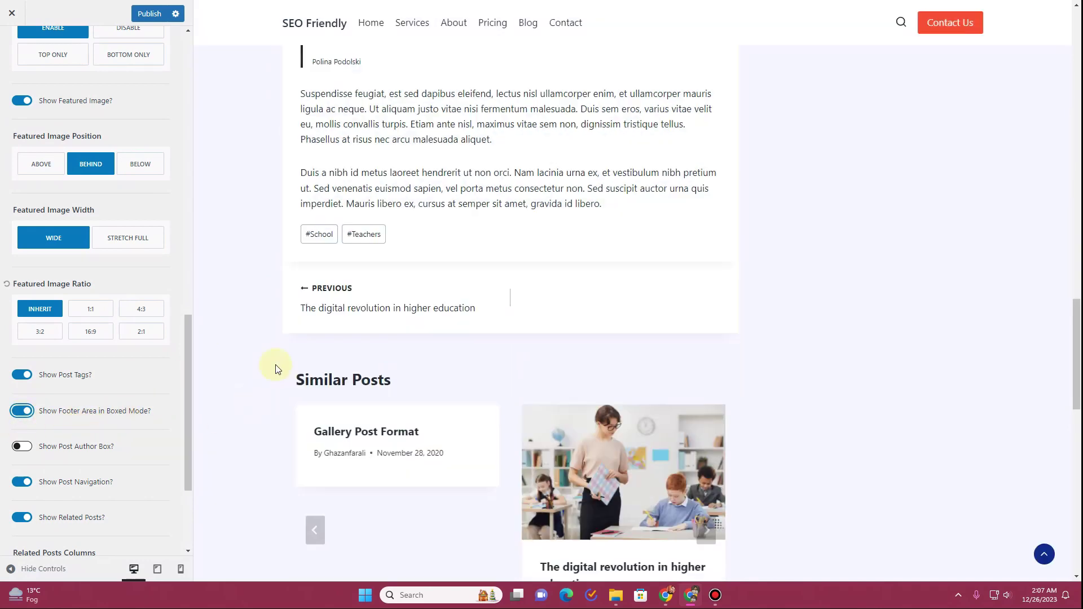
scroll(276, 366, up, 5)
scroll(276, 366, down, 6)
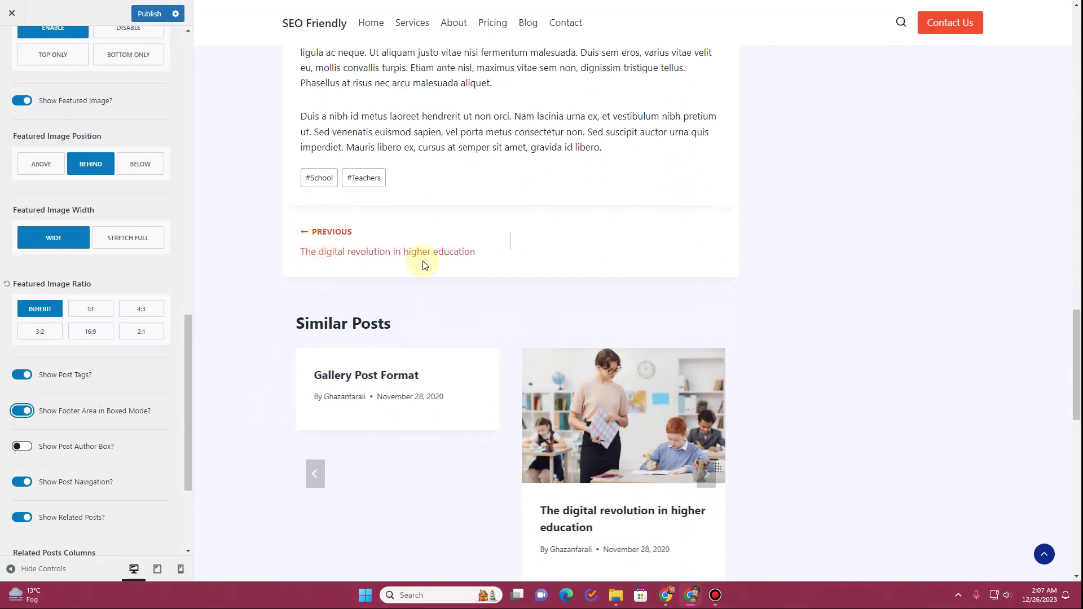
click(22, 411)
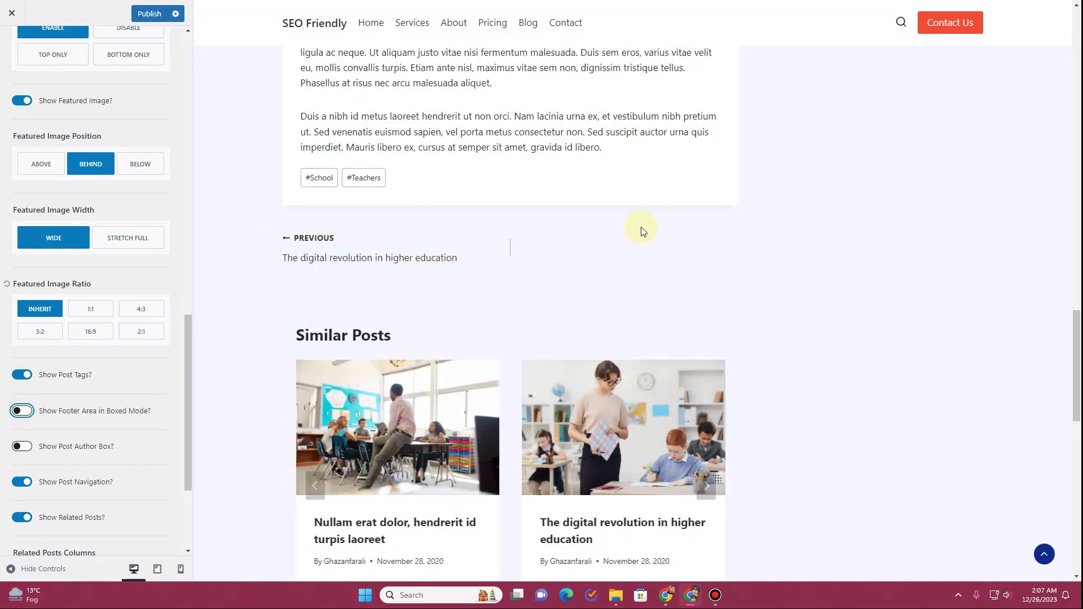
- Try showing the post author box below the post content, switching it back off after the preview
scroll(83, 430, down, 2)
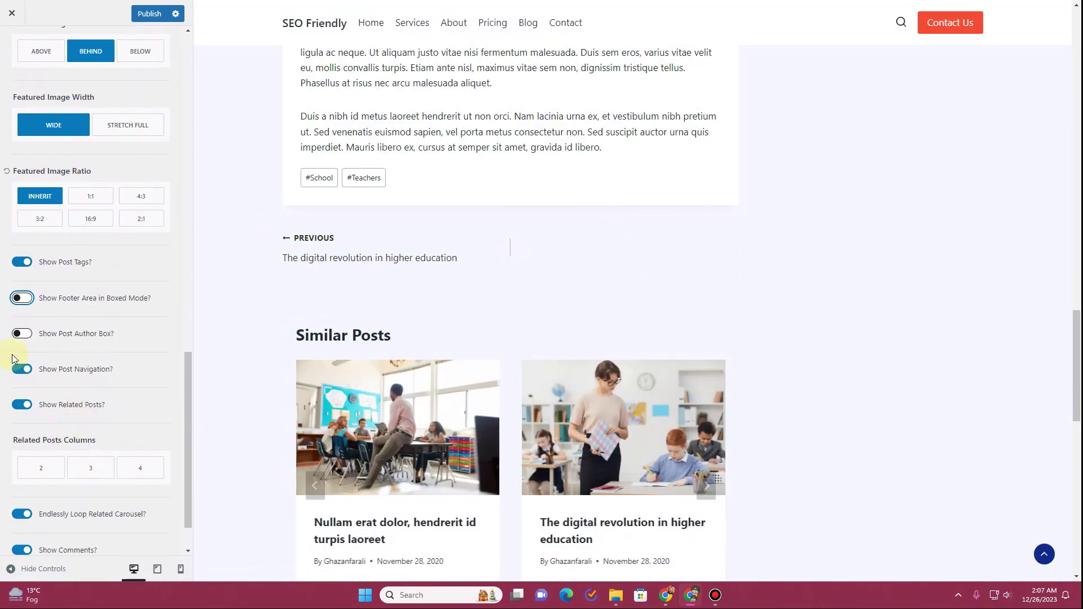
click(24, 334)
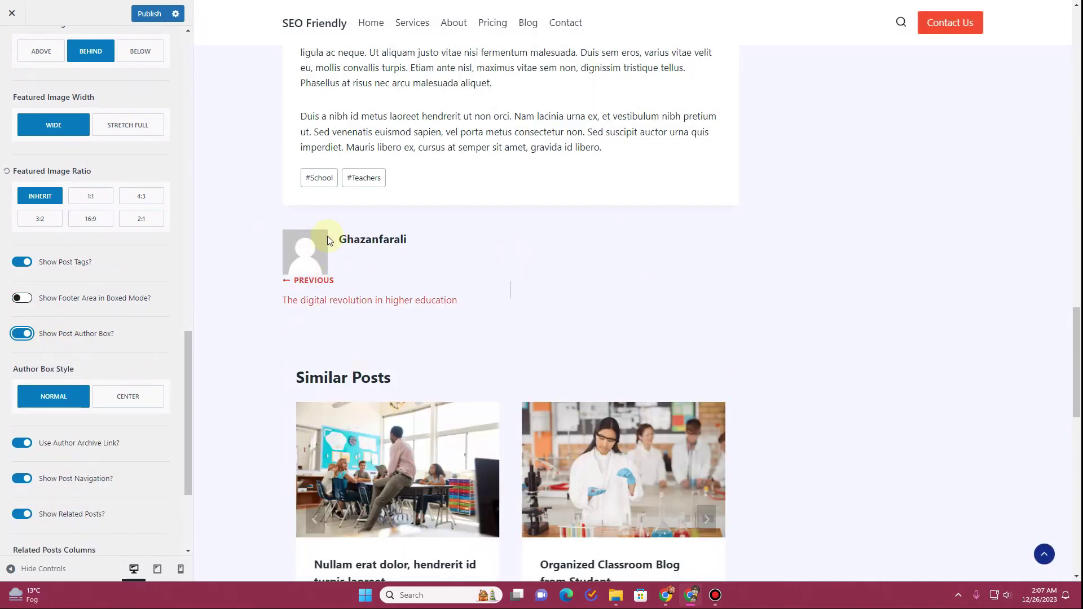
click(50, 335)
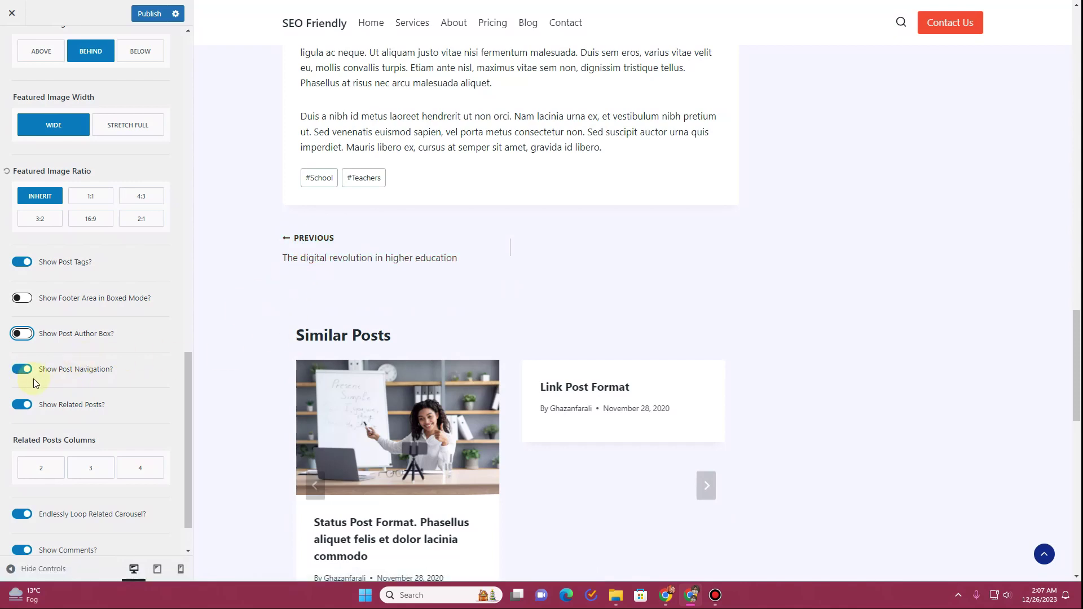
- Turn off Show Post Navigation and review the end of the post and the Similar Posts section
click(20, 369)
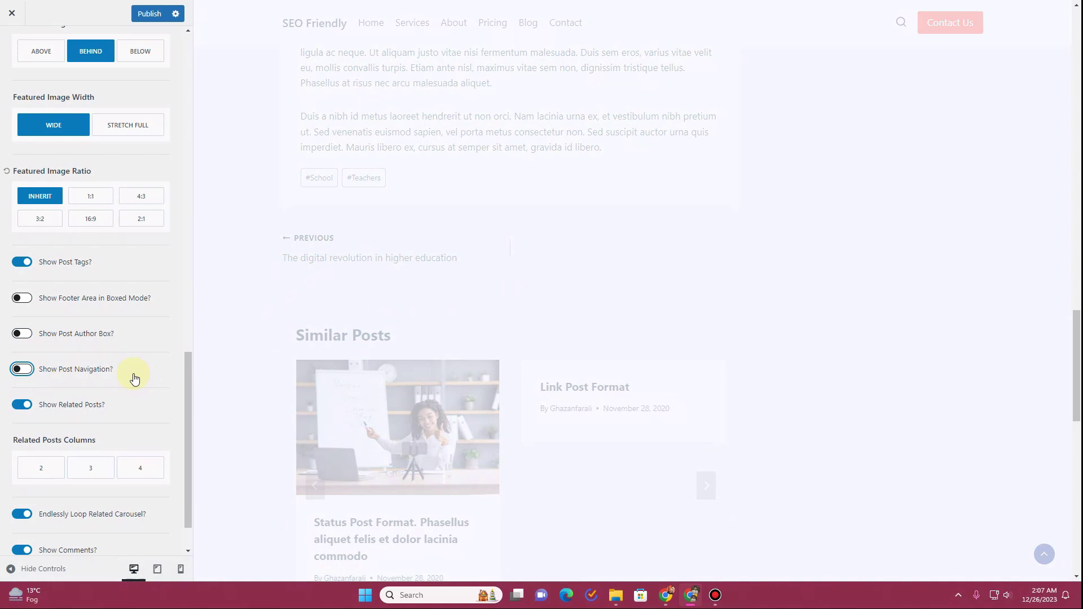
scroll(338, 339, down, 3)
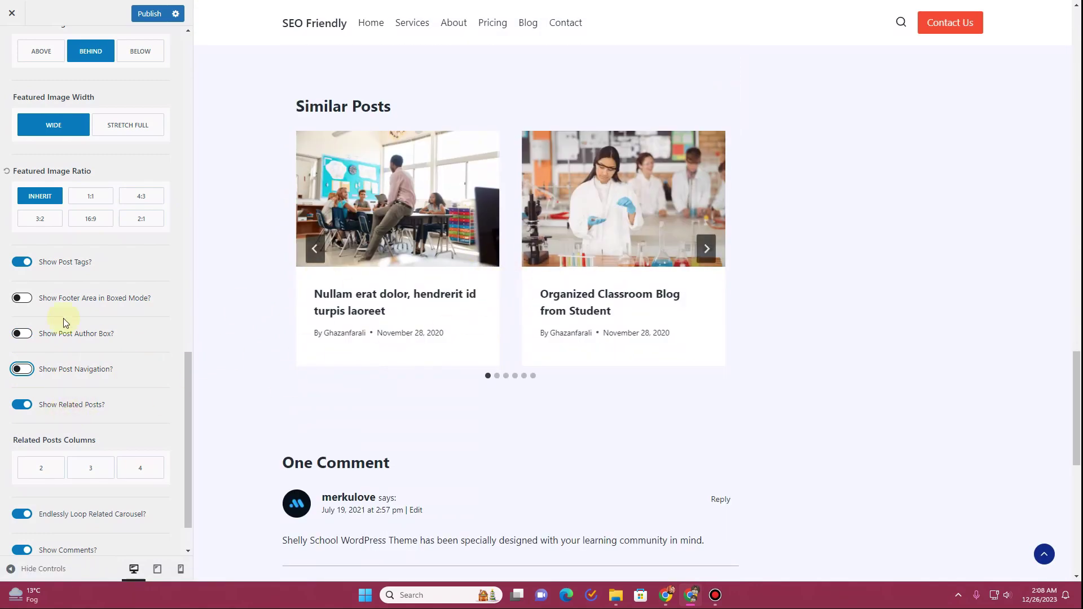
scroll(73, 417, down, 1)
click(72, 417)
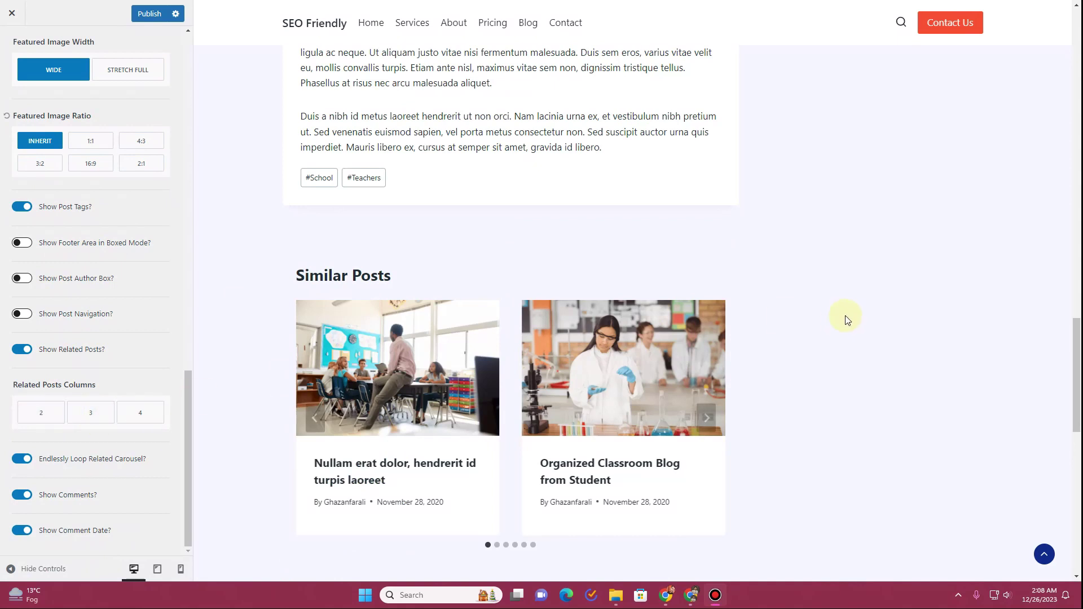
scroll(839, 317, up, 9)
scroll(801, 169, down, 8)
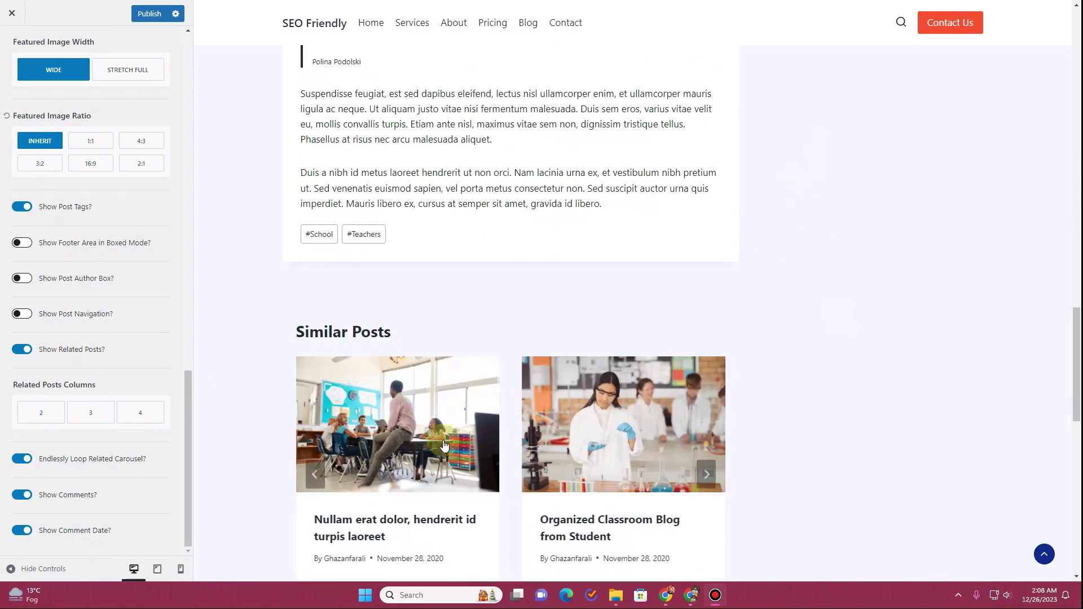
scroll(604, 455, down, 4)
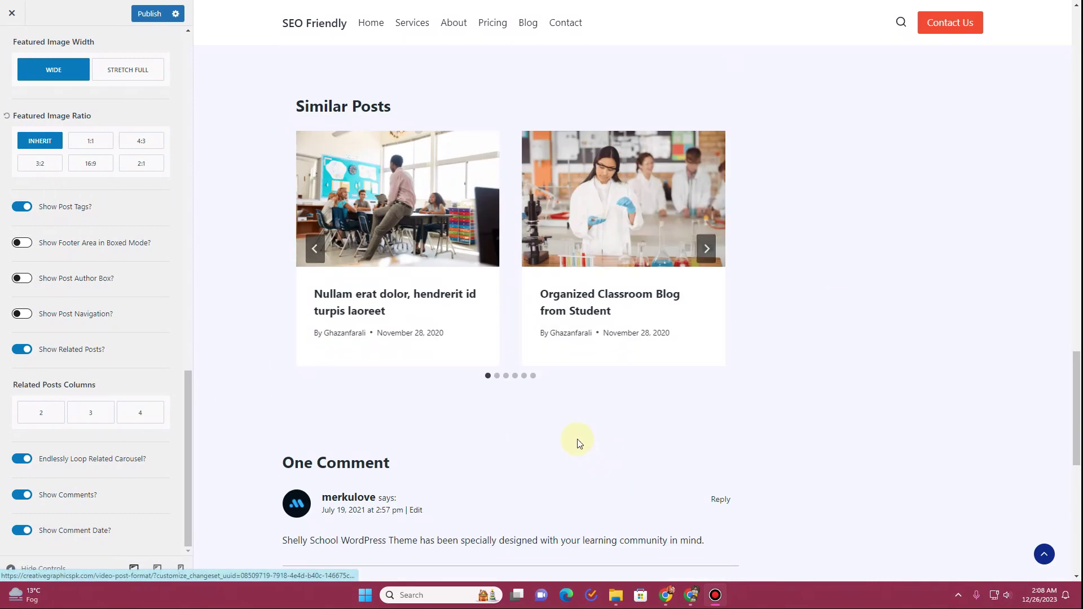
- Preview the related posts in 3 columns and set Related Posts Columns to 2
click(110, 420)
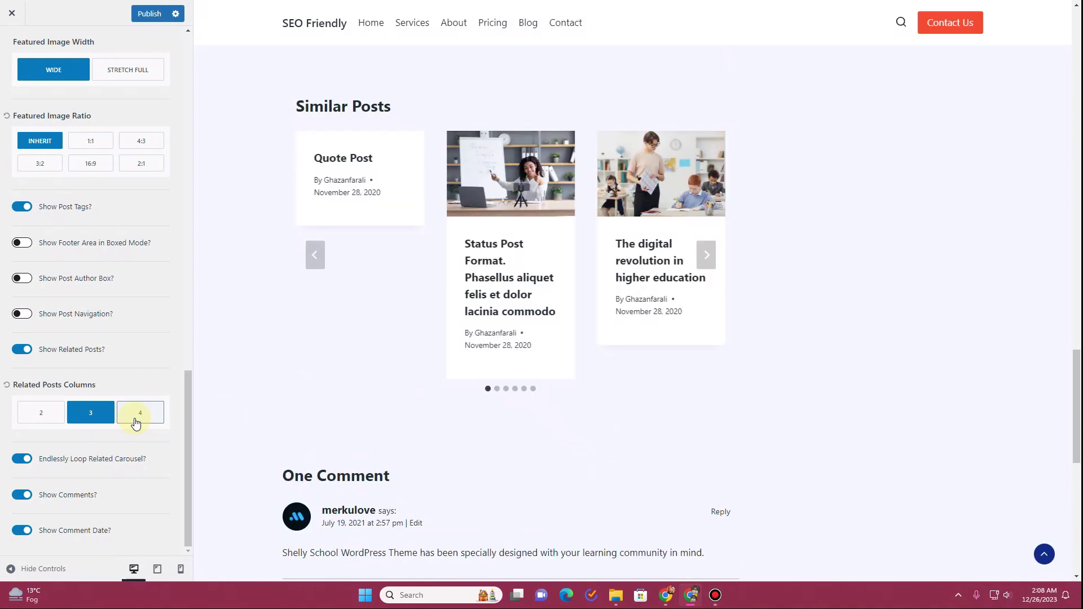
click(49, 416)
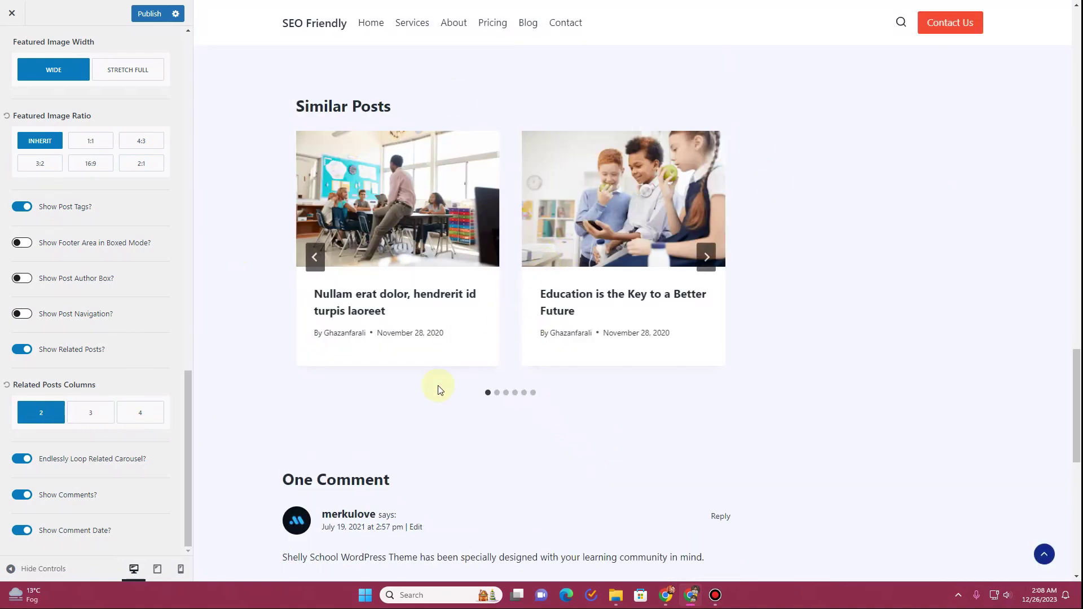
scroll(446, 386, down, 3)
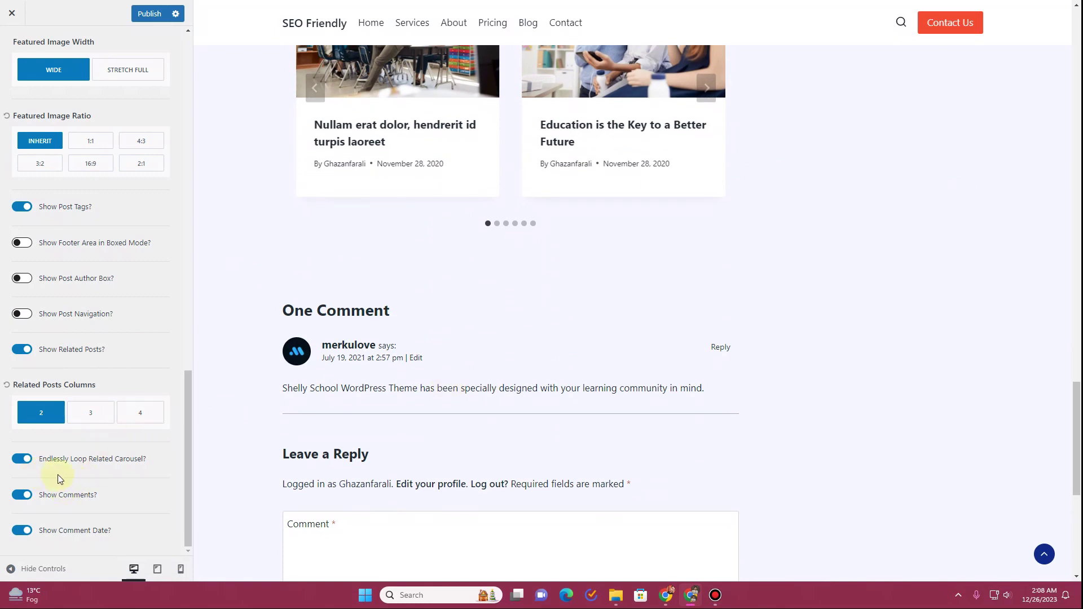
- Cycle through the Similar Posts carousel to examine its endless looping
scroll(484, 345, up, 5)
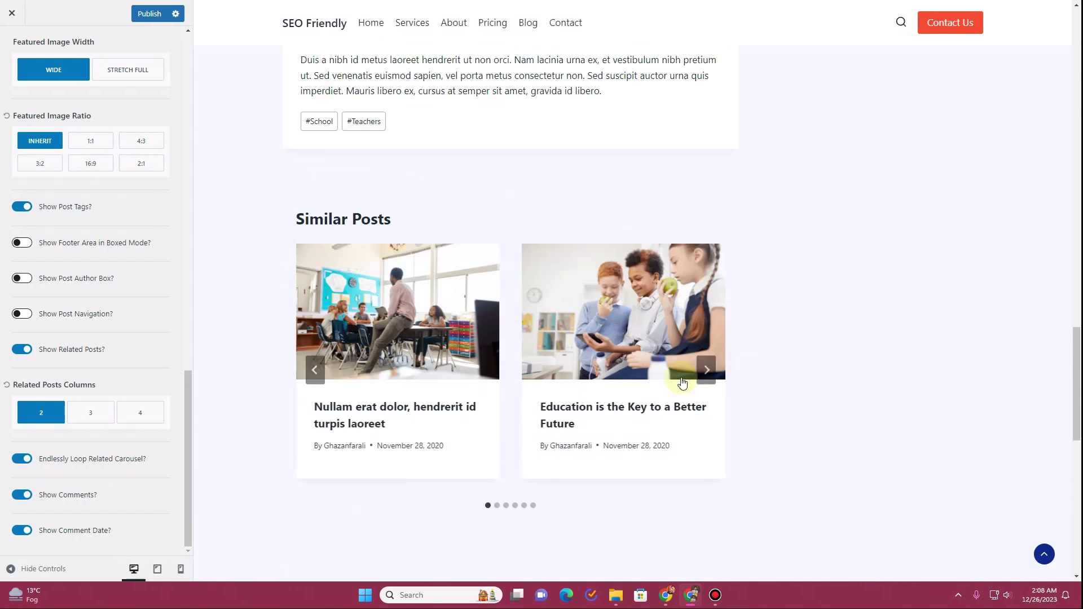
click(707, 370)
click(707, 370)
click(707, 370)
click(707, 370)
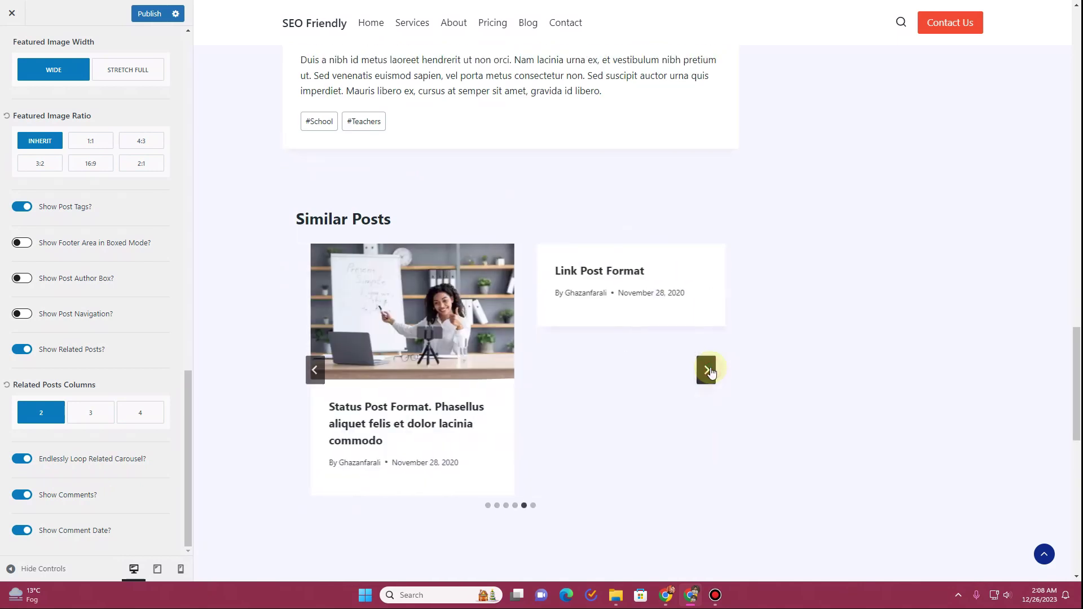
click(707, 371)
click(707, 370)
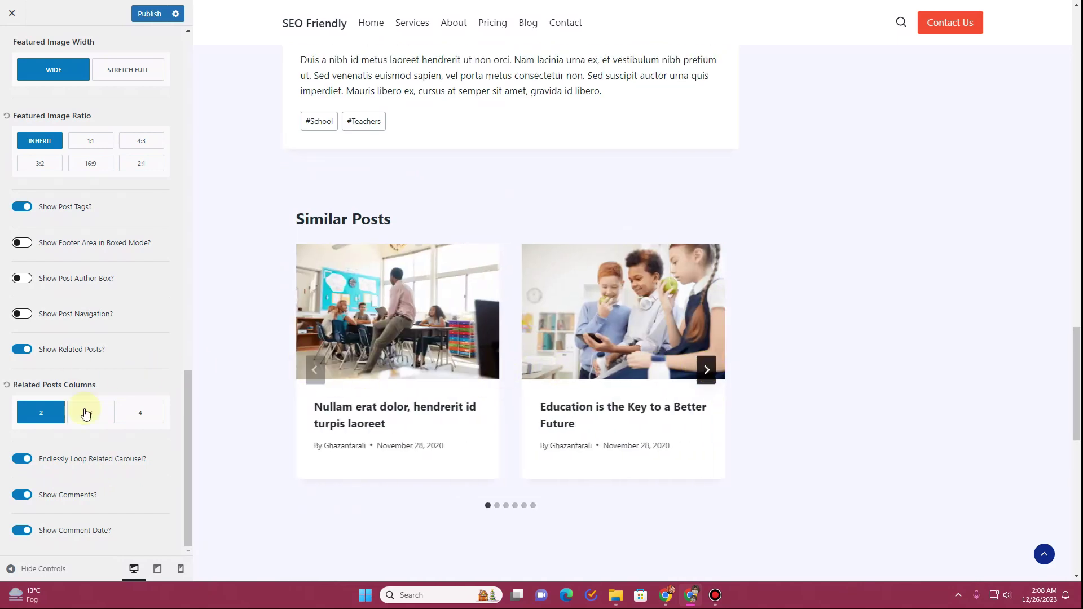
- Examine the comments section in the preview and turn off Show Comment Date
scroll(286, 447, down, 8)
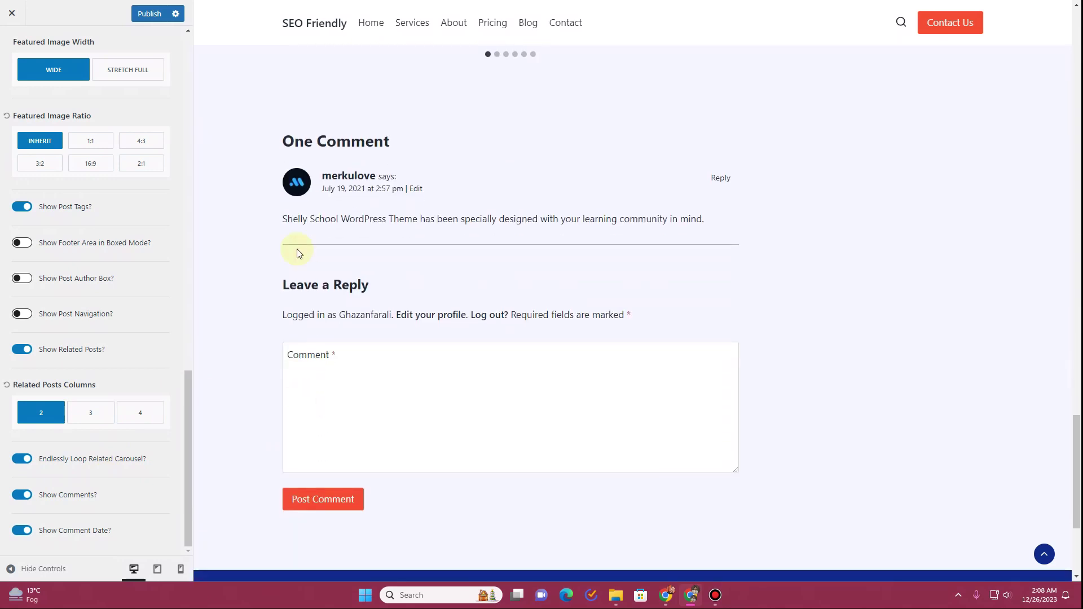
drag(291, 145, 728, 218)
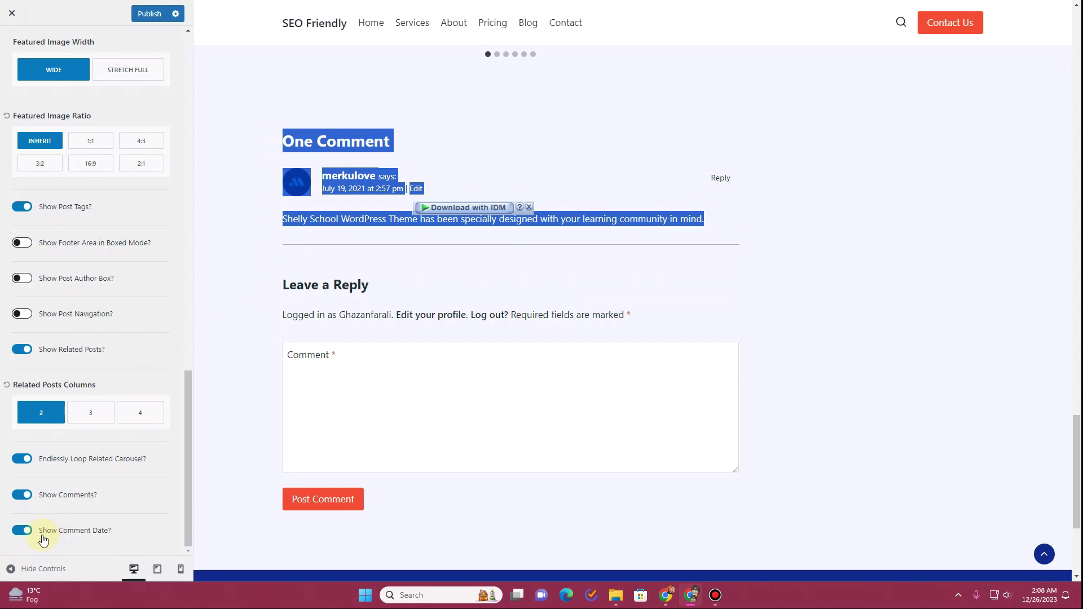
click(352, 274)
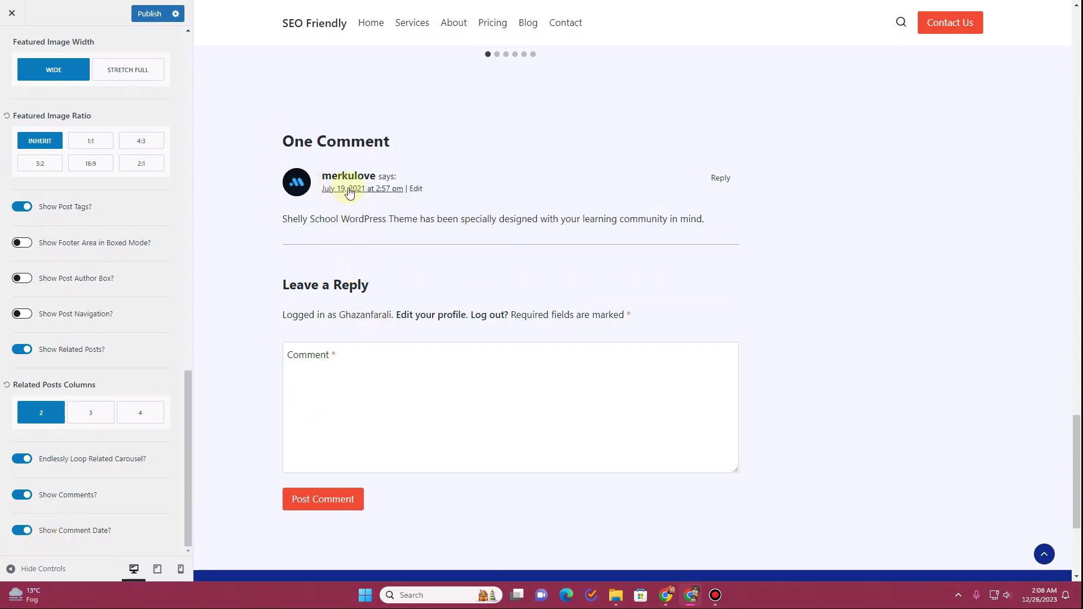
click(28, 536)
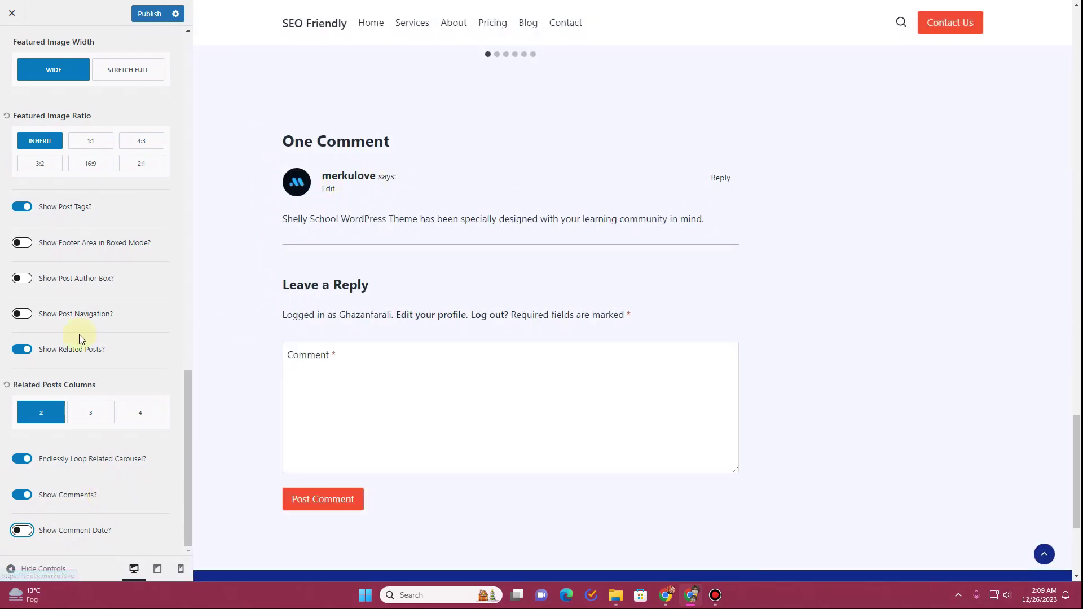
- In the General Comments settings, enable moving the comments input above the comment list and review the comments section
scroll(53, 188, up, 10)
click(24, 53)
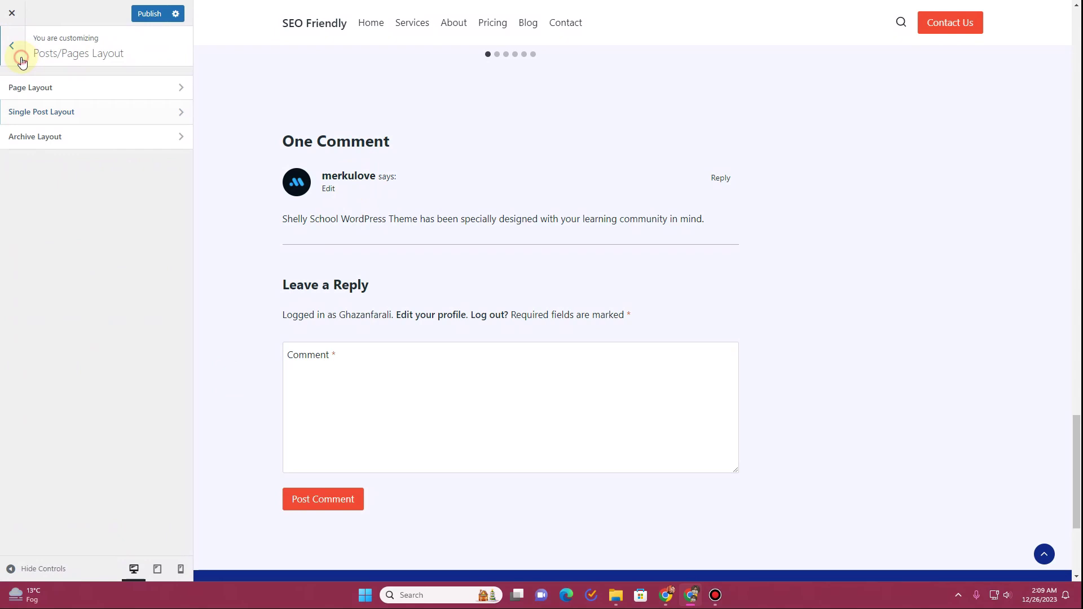
click(21, 59)
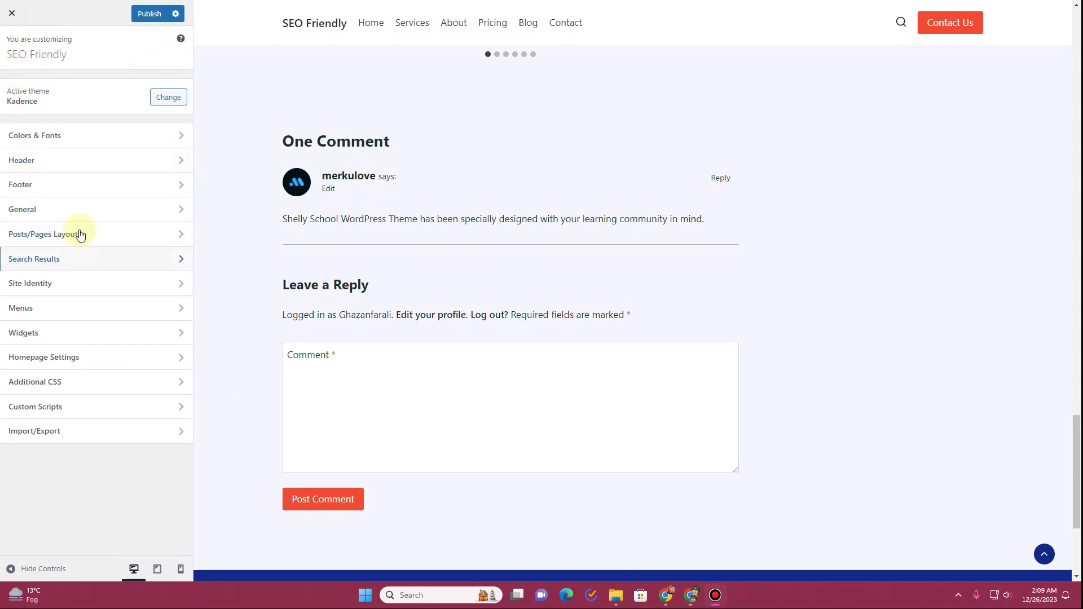
click(77, 211)
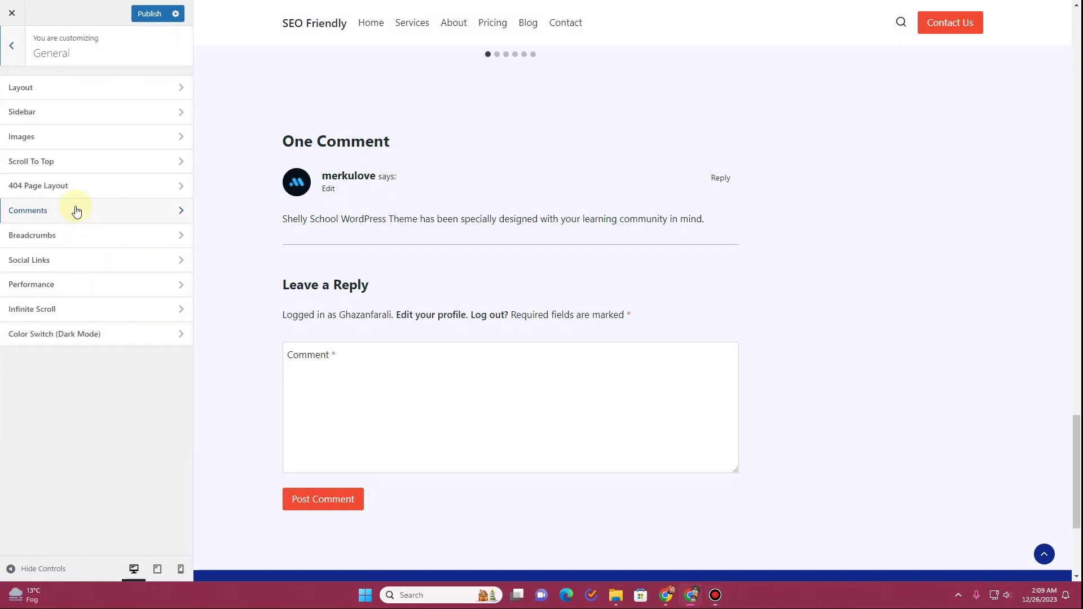
click(77, 211)
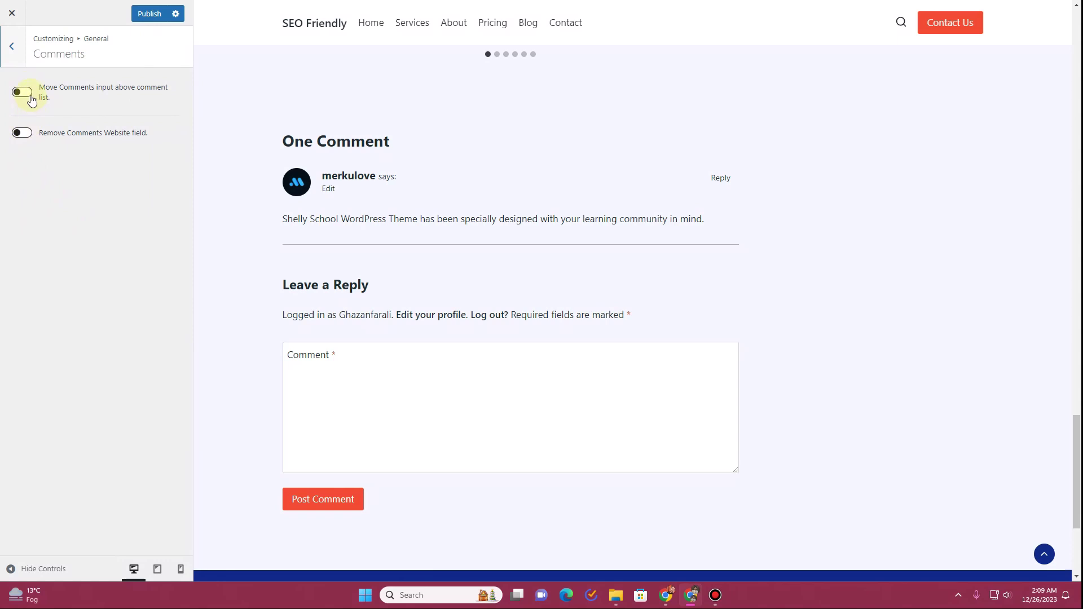
click(30, 97)
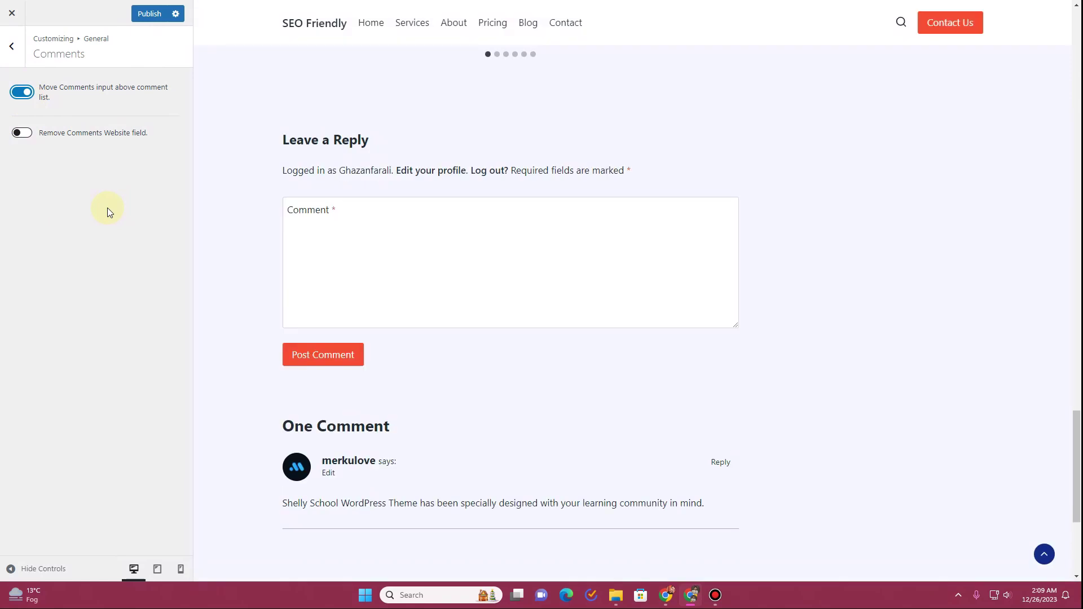
scroll(346, 293, down, 4)
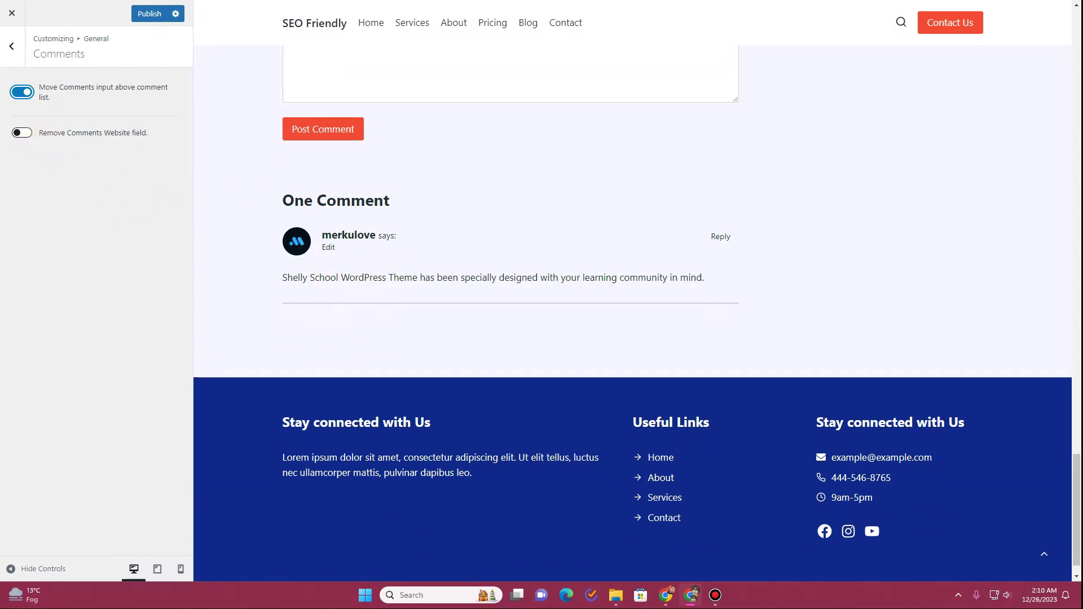
- Turn off moving the comments input above the comment list and review the comments section in the preview
scroll(632, 305, up, 3)
click(24, 134)
click(20, 92)
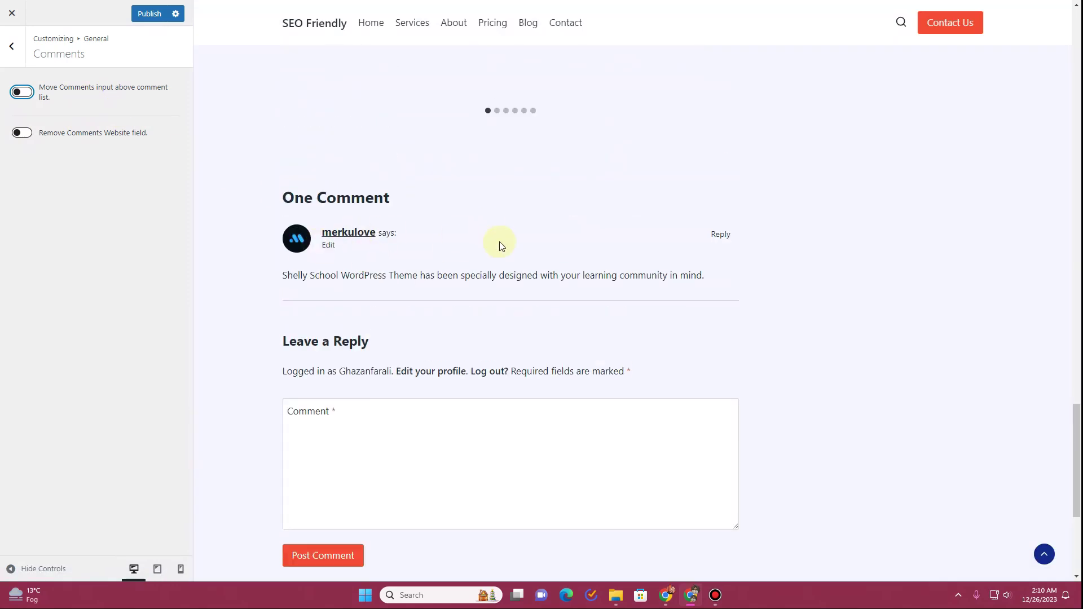
scroll(416, 284, down, 4)
scroll(414, 281, up, 20)
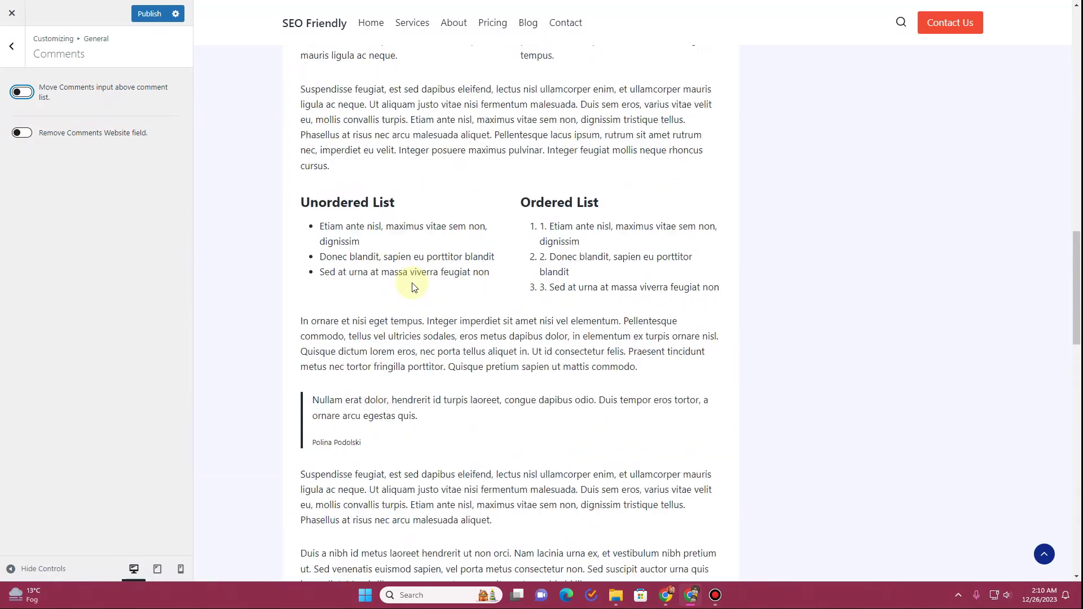
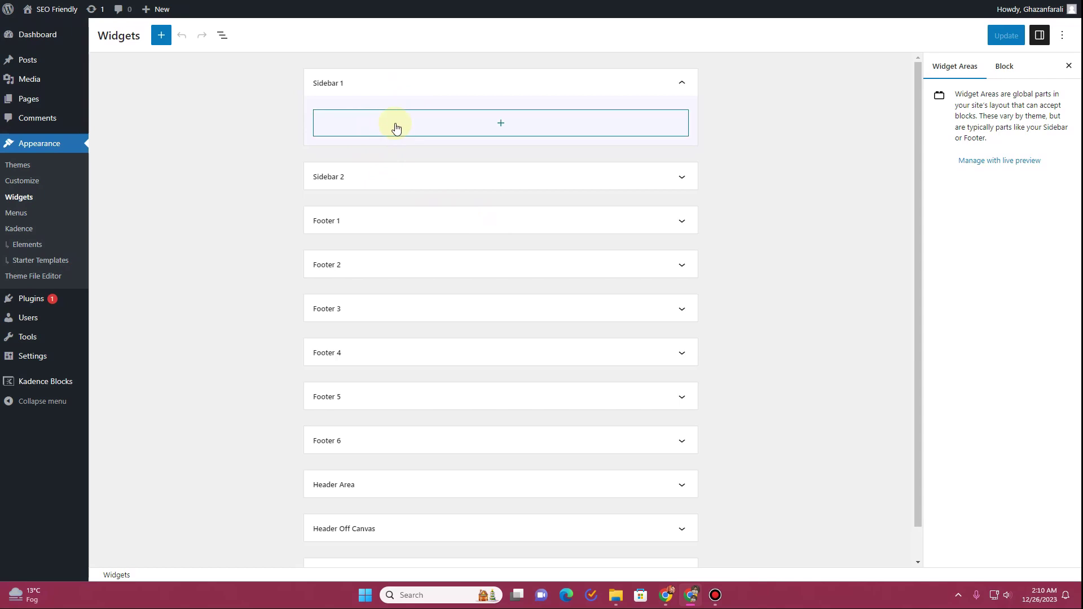
- Duplicate the "Stay connected with Us" heading in the Footer 1 widget area and move the copy into Sidebar 1
click(677, 222)
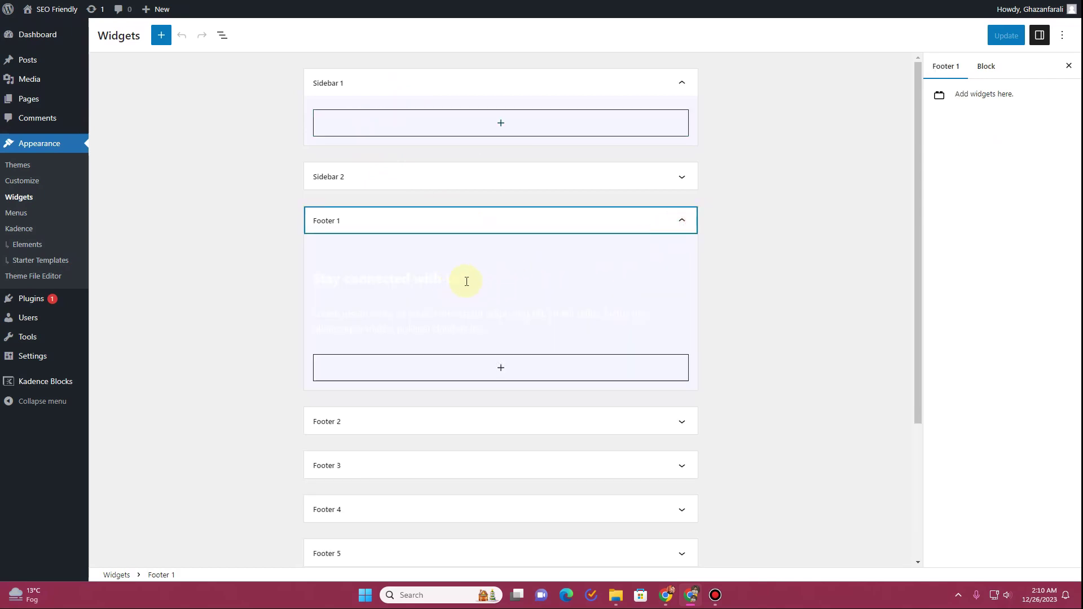
click(477, 281)
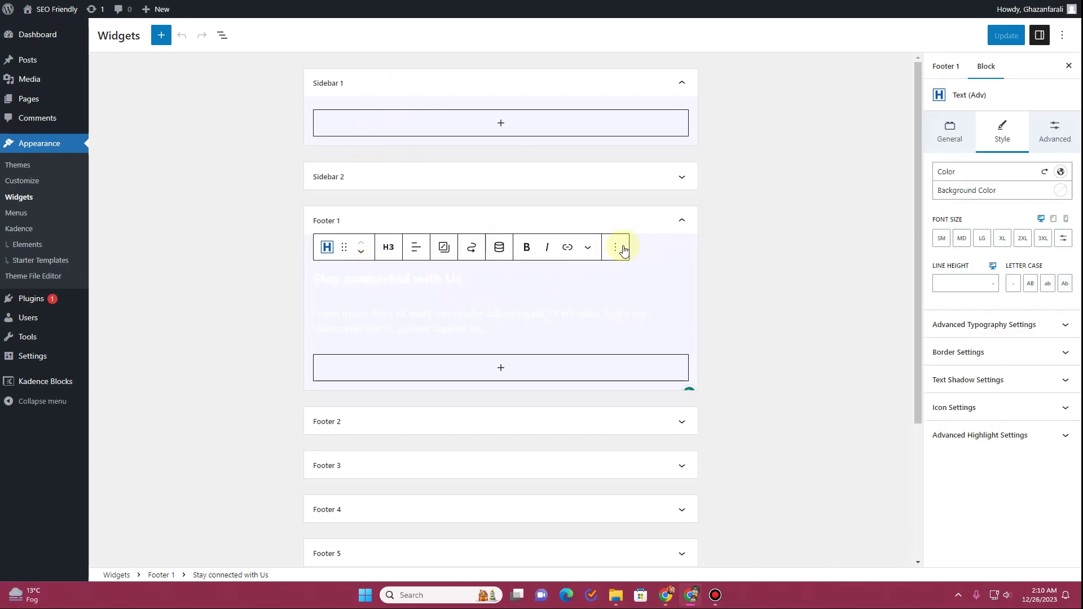
click(617, 248)
click(646, 322)
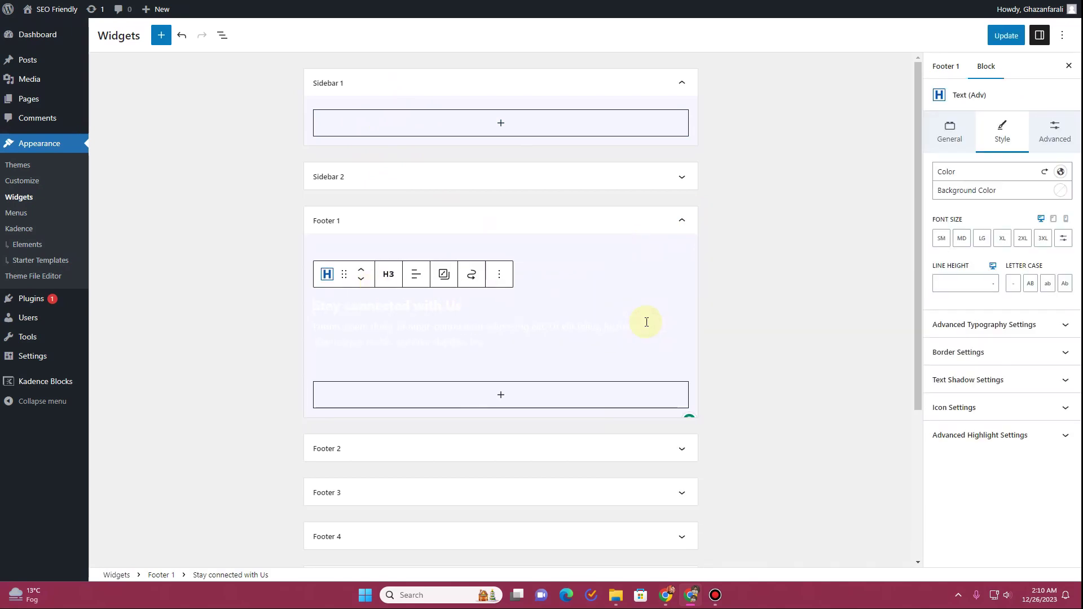
drag(346, 273, 361, 132)
- Duplicate Footer 1's Lorem ipsum paragraph and move the copy below the heading in Sidebar 1
scroll(473, 199, down, 2)
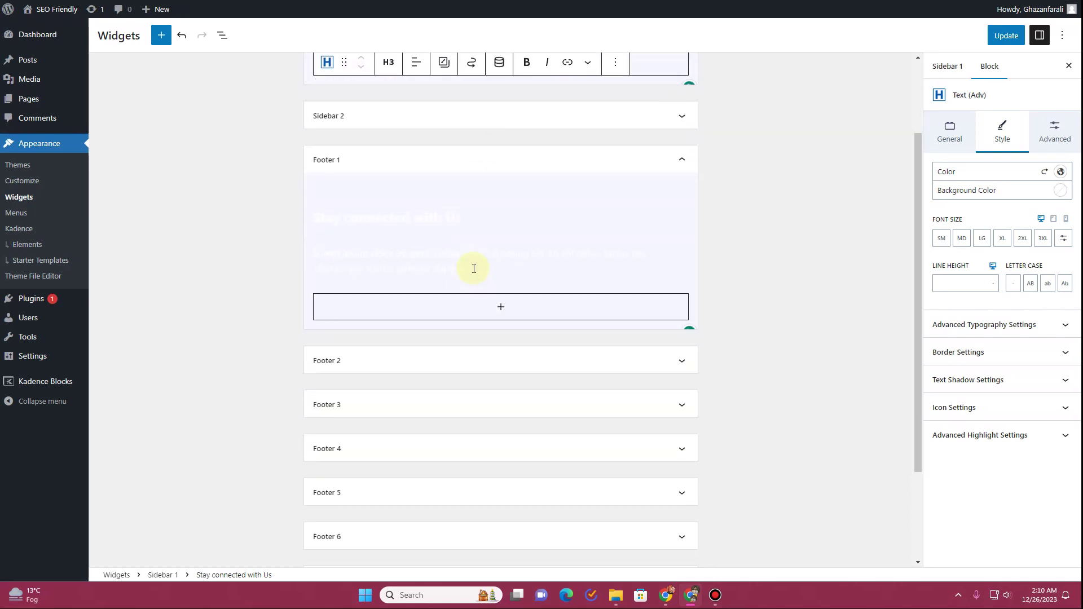
click(505, 255)
click(620, 221)
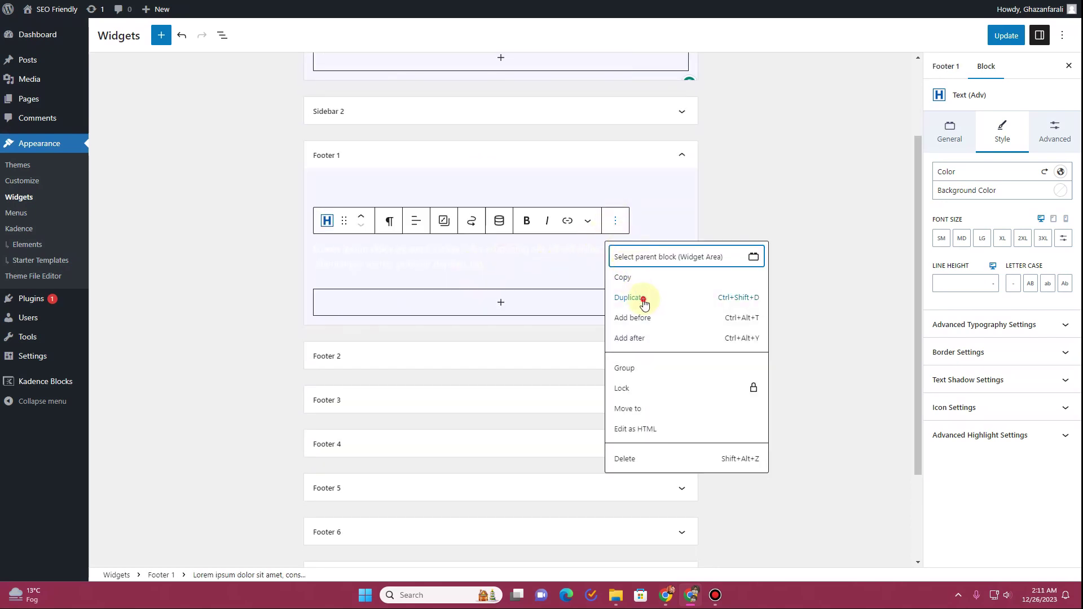
click(644, 298)
drag(345, 272, 378, 171)
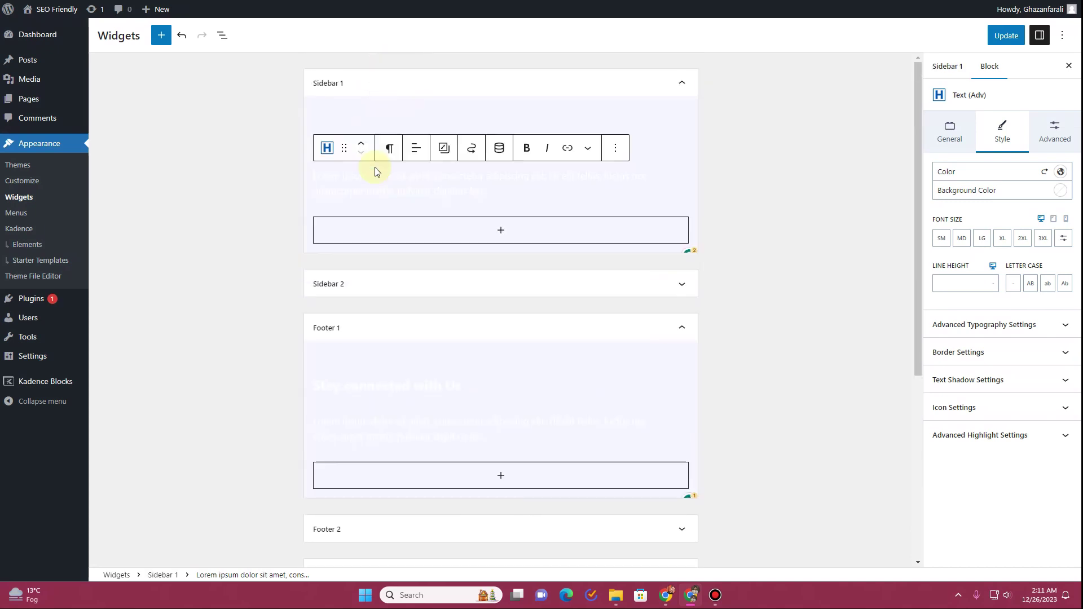
- Expand the Footer 2 widget area
scroll(395, 198, down, 5)
click(682, 230)
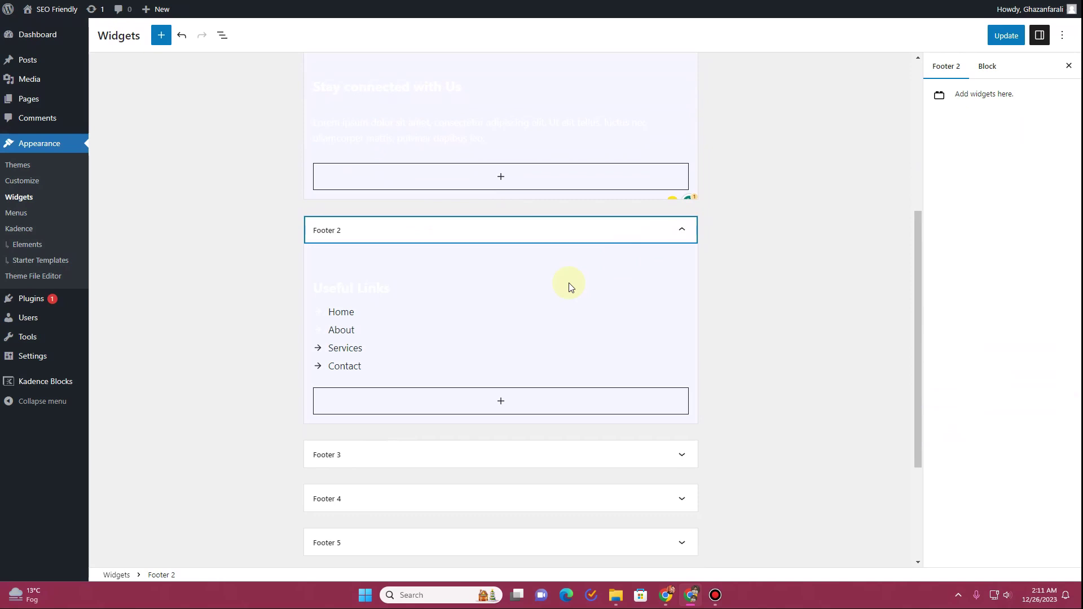
- Try duplicating the single Home item of Footer 2's icon list, and undo the duplication
click(505, 316)
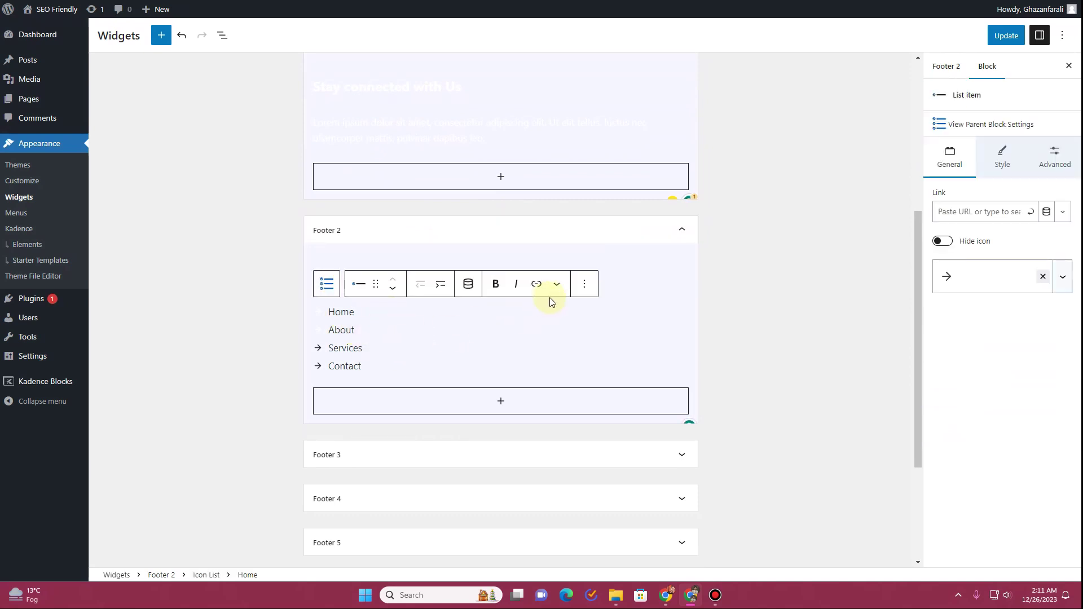
click(584, 284)
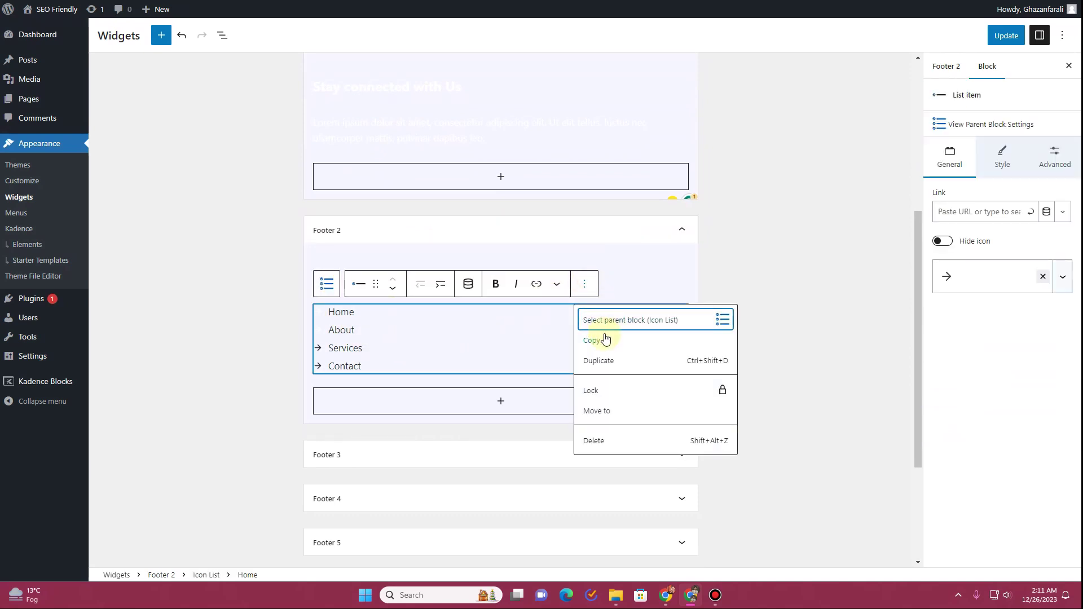
click(602, 361)
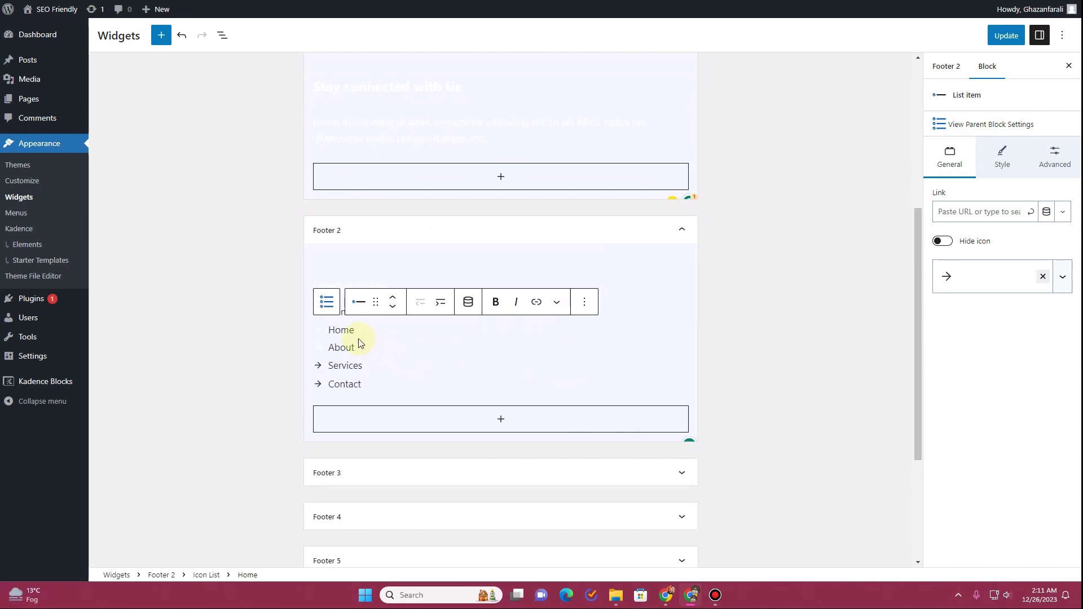
key(ctrl+z)
- Duplicate Footer 2's entire Icon List block, move the copy below the paragraph in Sidebar 1, and save the widgets
click(393, 315)
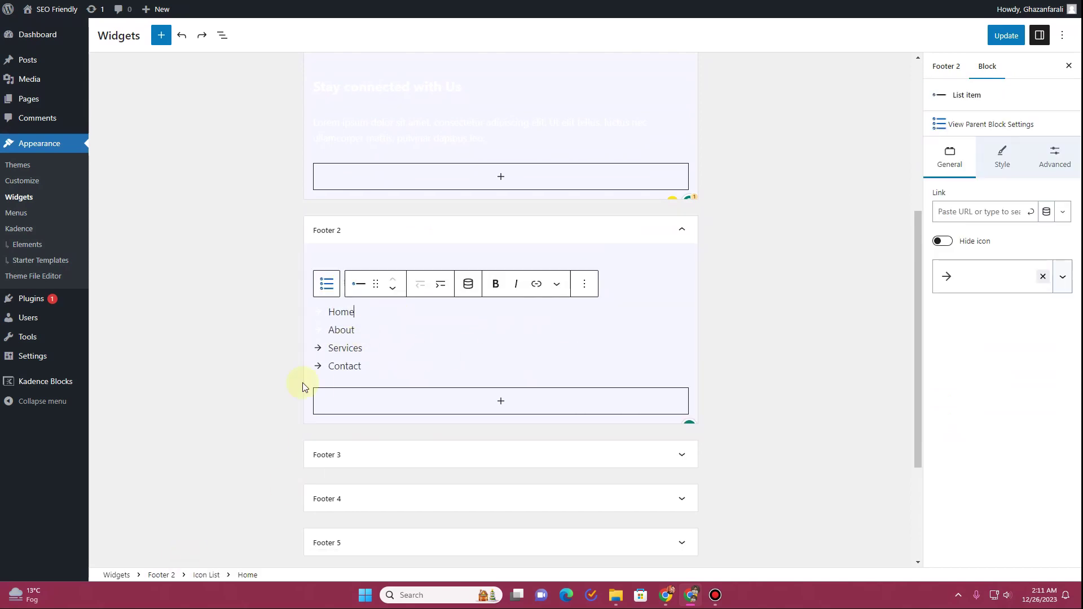
click(208, 574)
click(499, 283)
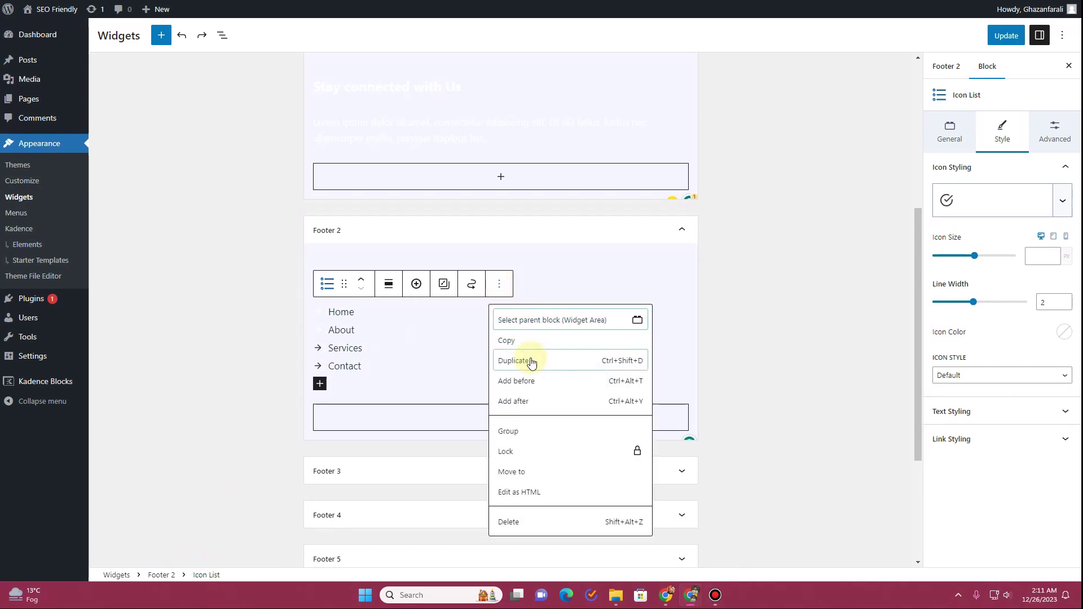
click(532, 362)
drag(348, 368, 405, 218)
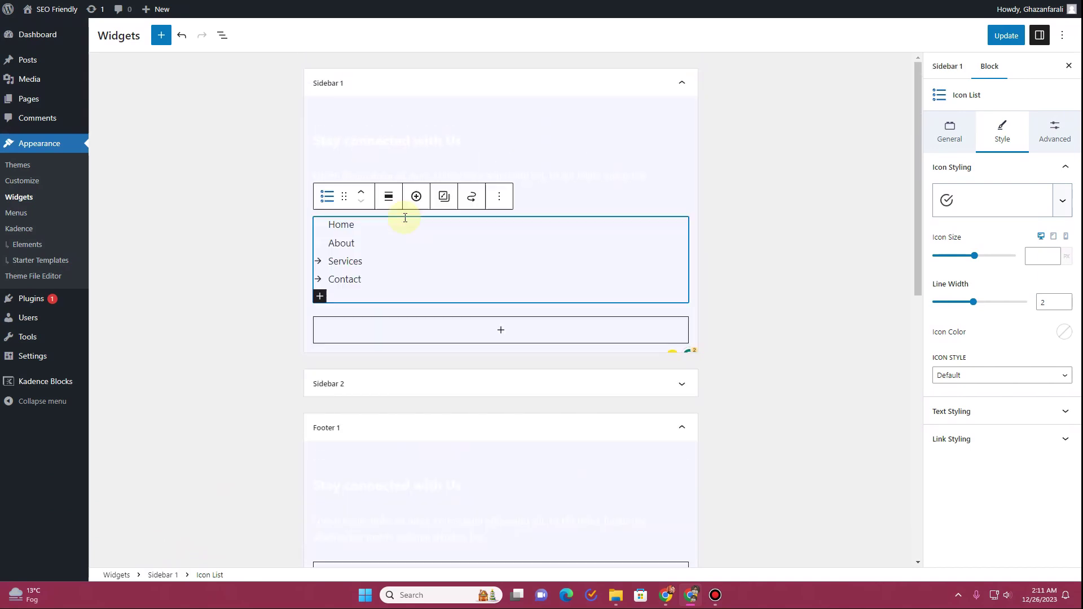
click(1006, 36)
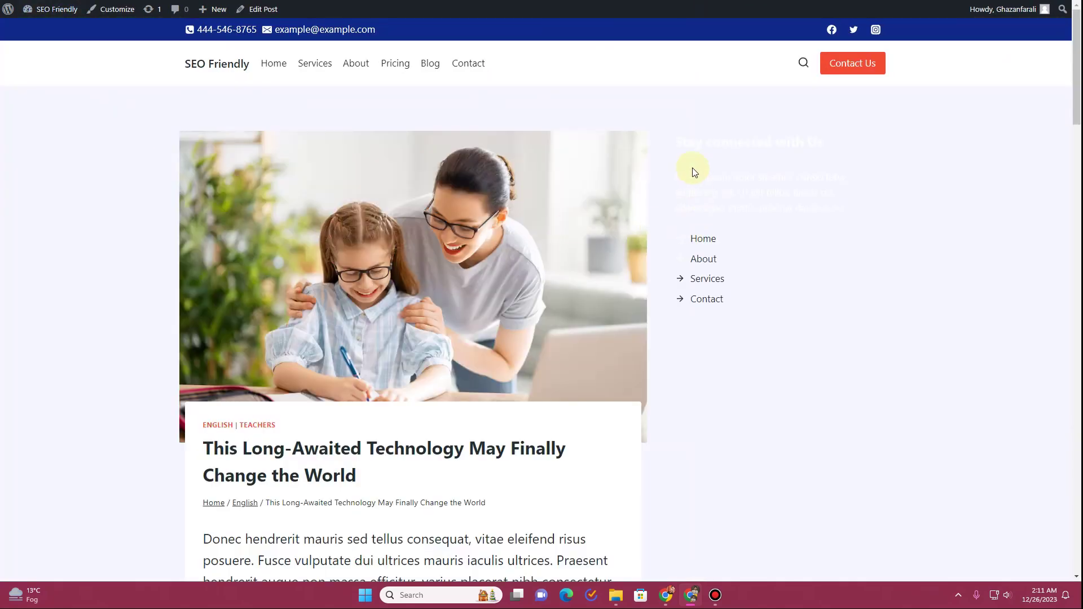
- Check the sidebar text on the live post, and open the theme's general Sidebar Design settings in the Customizer
drag(680, 137, 758, 324)
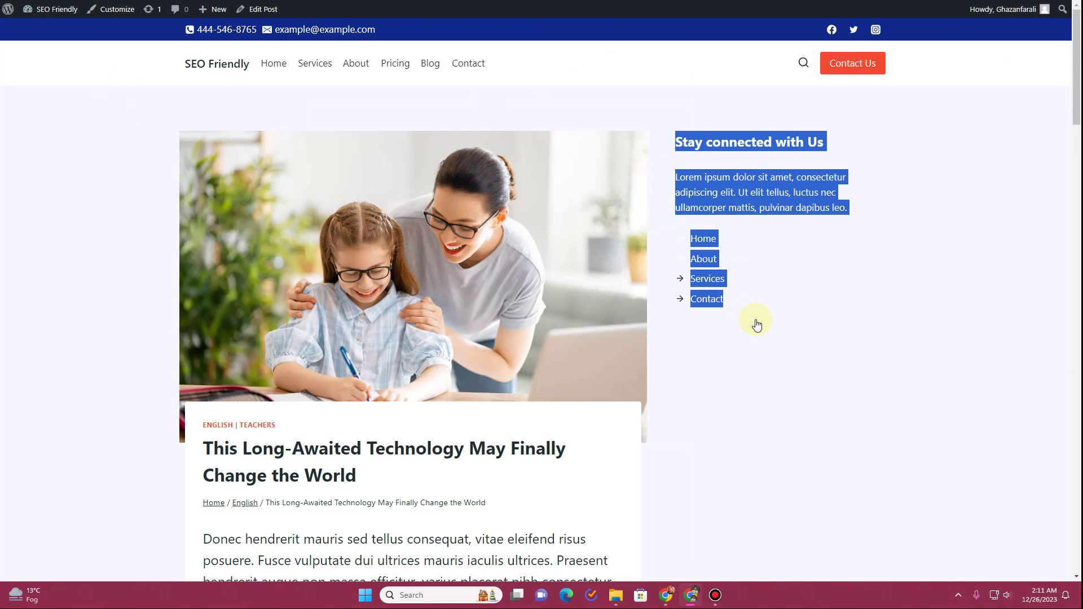
click(735, 260)
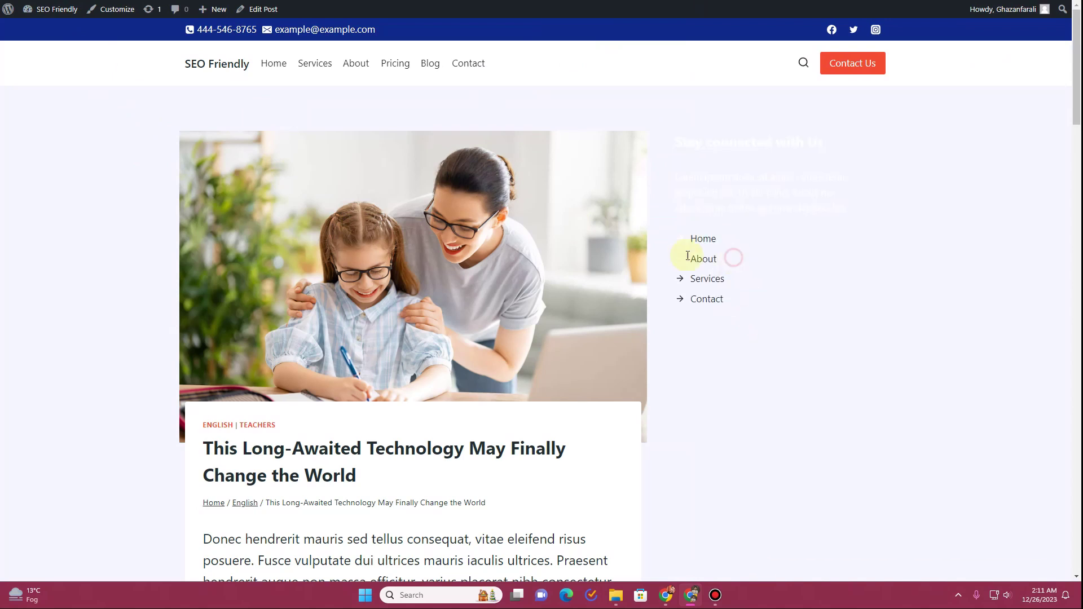
click(117, 19)
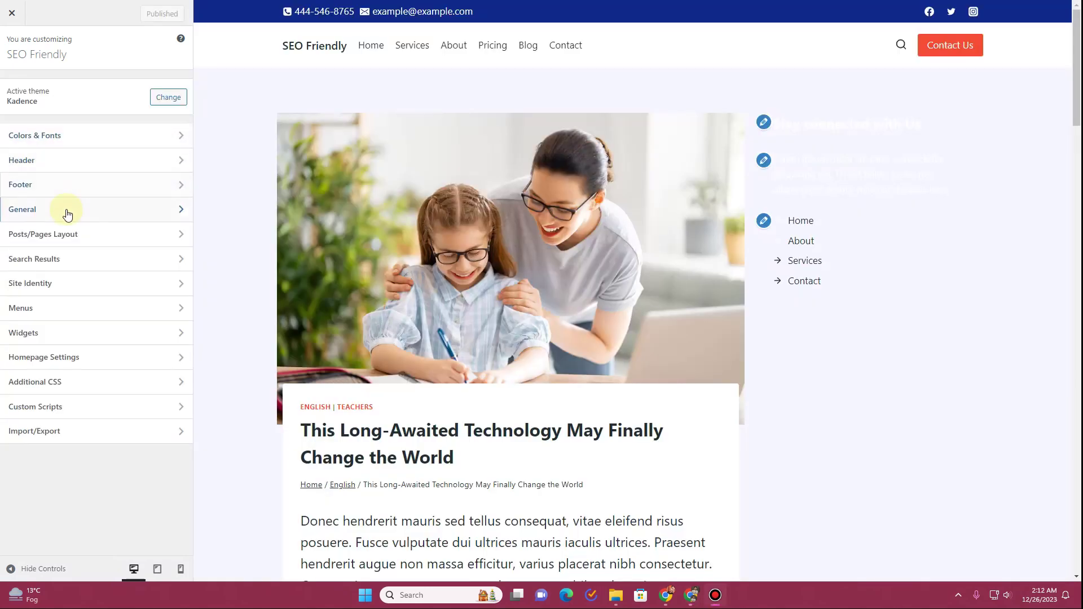
click(67, 212)
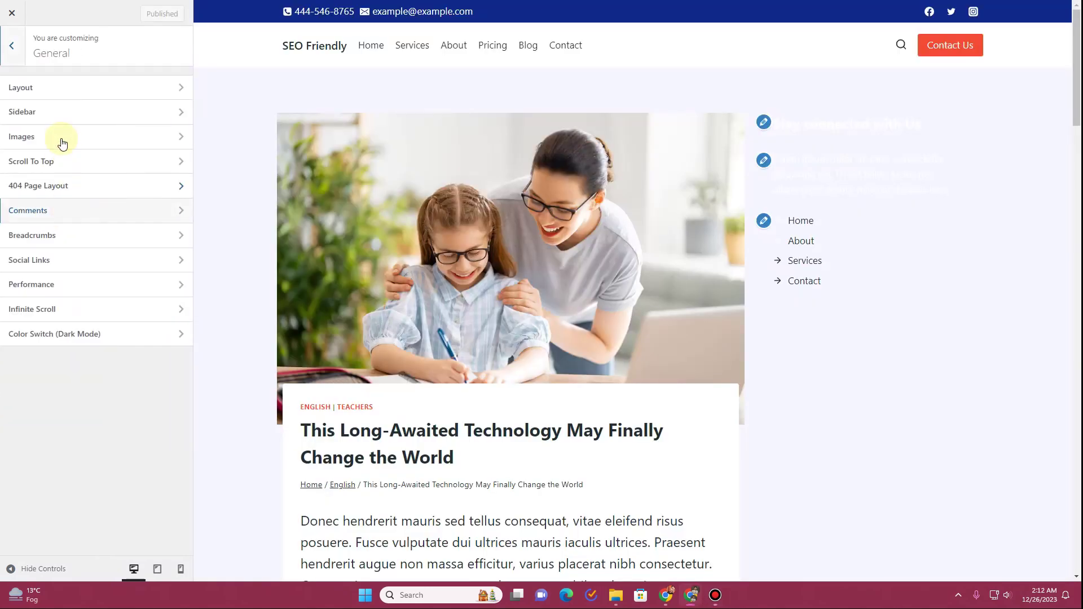
click(66, 112)
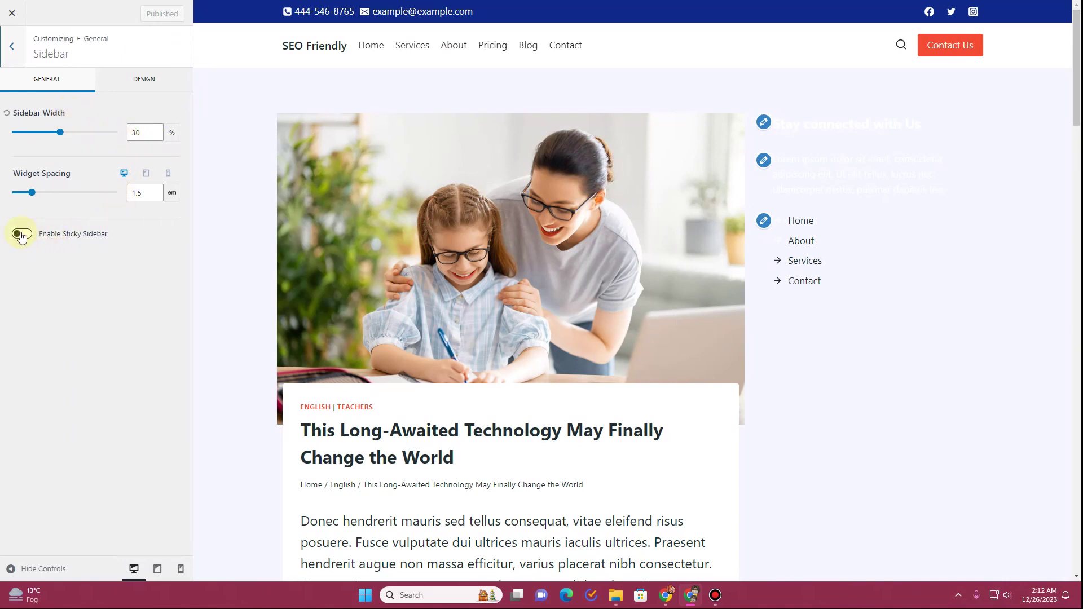
click(157, 88)
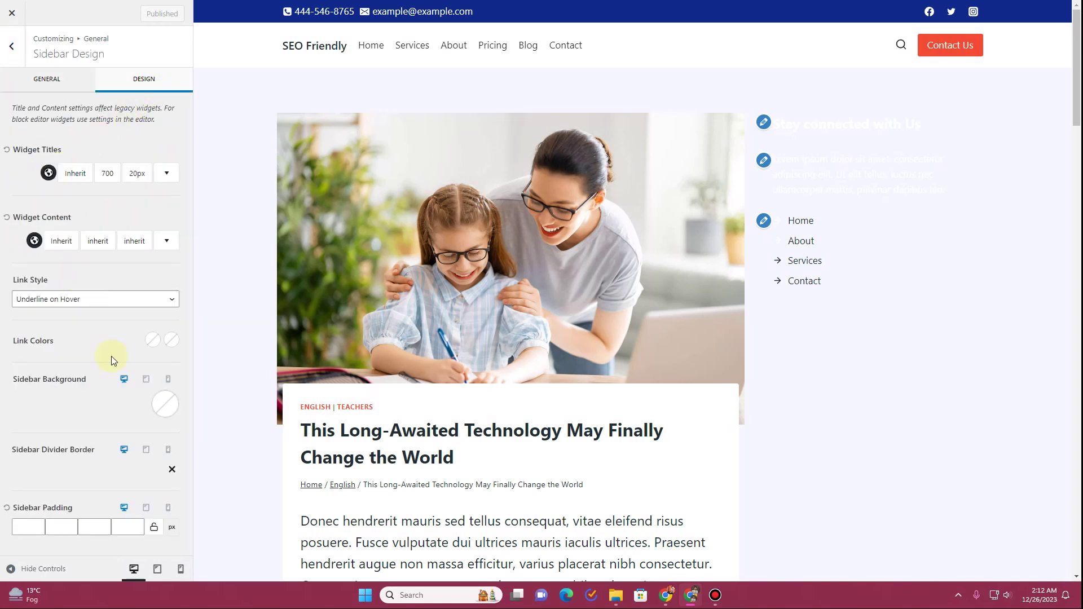
- Try the dark blue palette color as the Sidebar Background, review it in the preview, and reset it
click(158, 409)
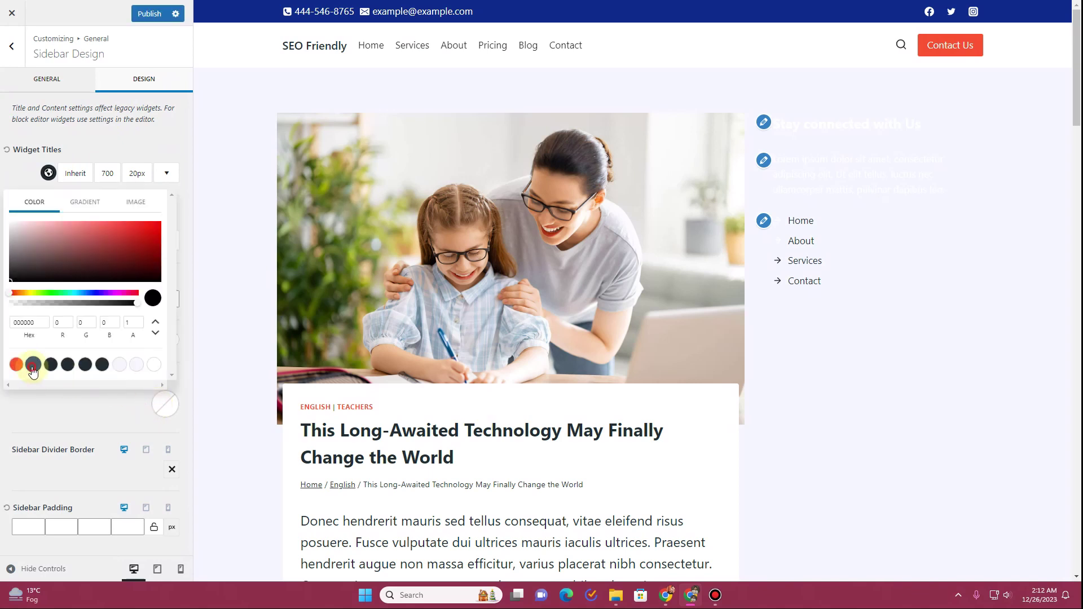
click(33, 365)
click(70, 404)
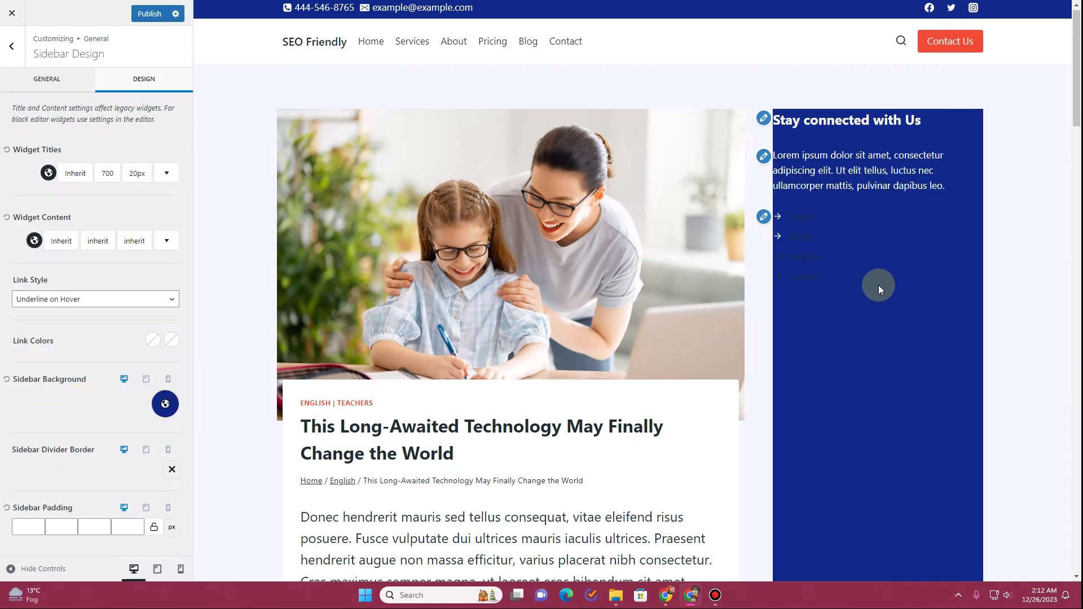
scroll(865, 283, down, 9)
scroll(865, 283, up, 10)
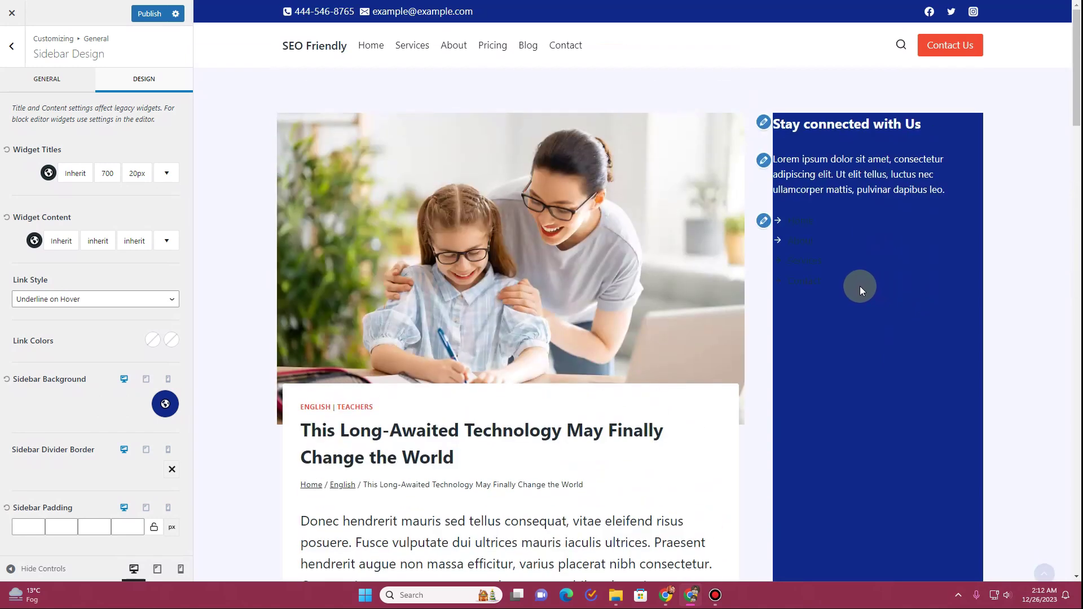
click(180, 397)
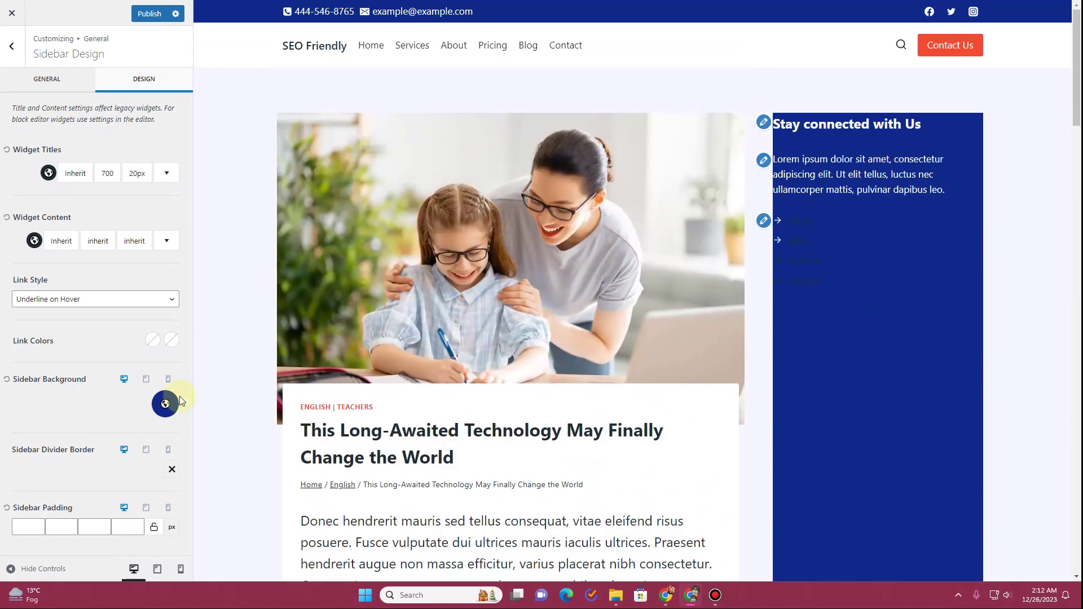
click(7, 379)
- Set the sidebar's Widget Titles color to palette blue 102989 and the Widget Content color to the fifth palette color, 212D31
click(48, 173)
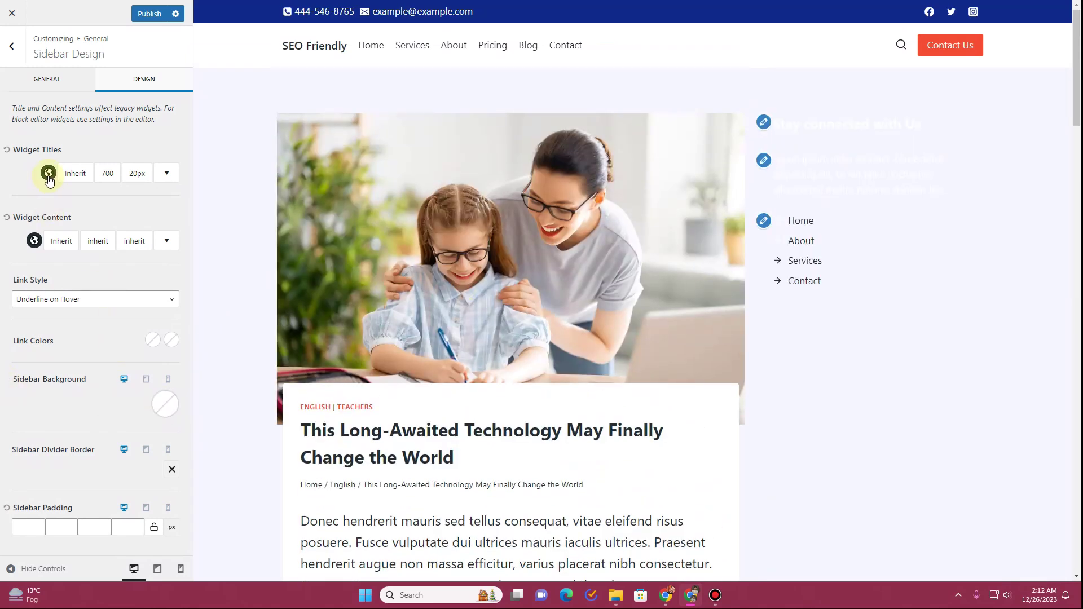
click(38, 338)
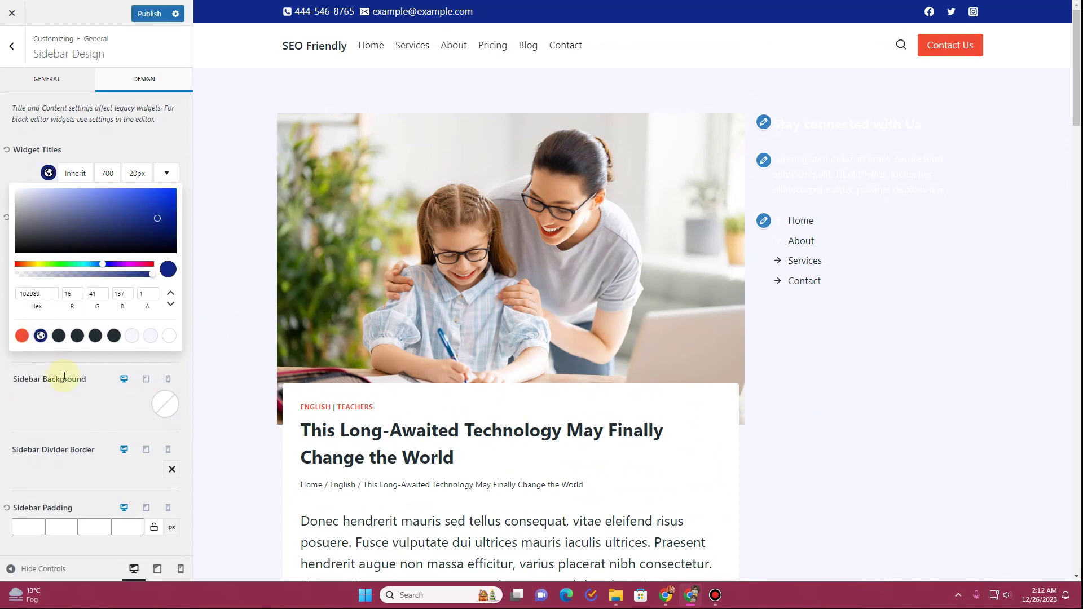
click(64, 376)
click(34, 241)
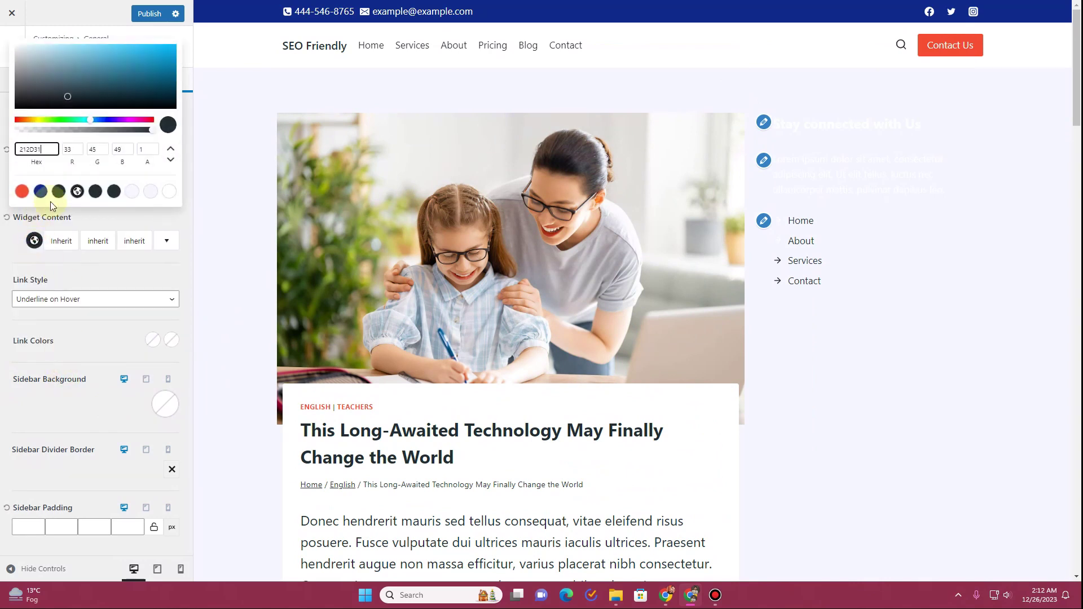
click(95, 192)
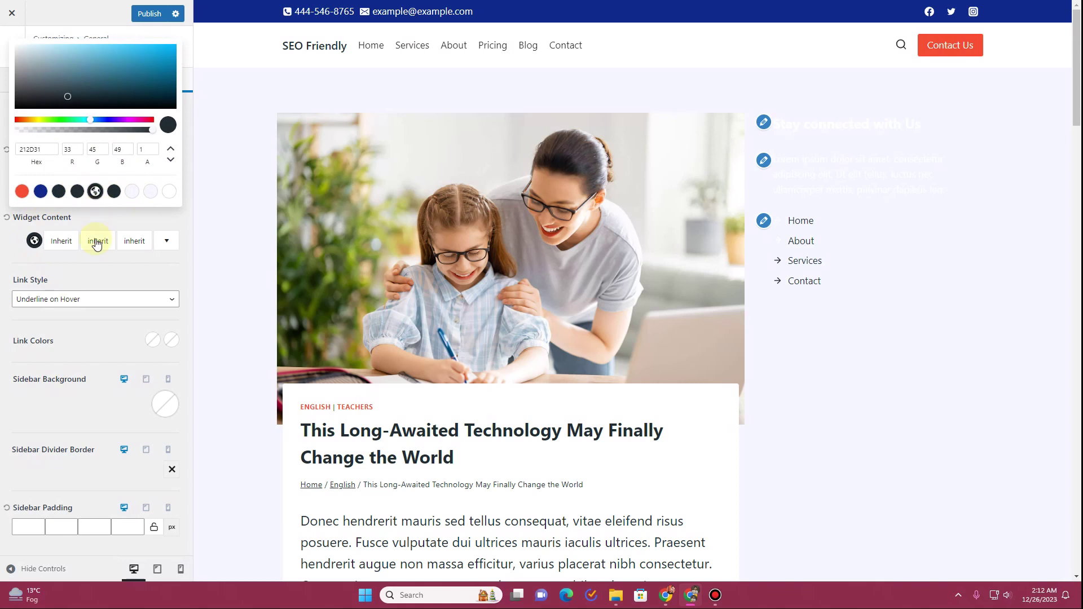
click(83, 272)
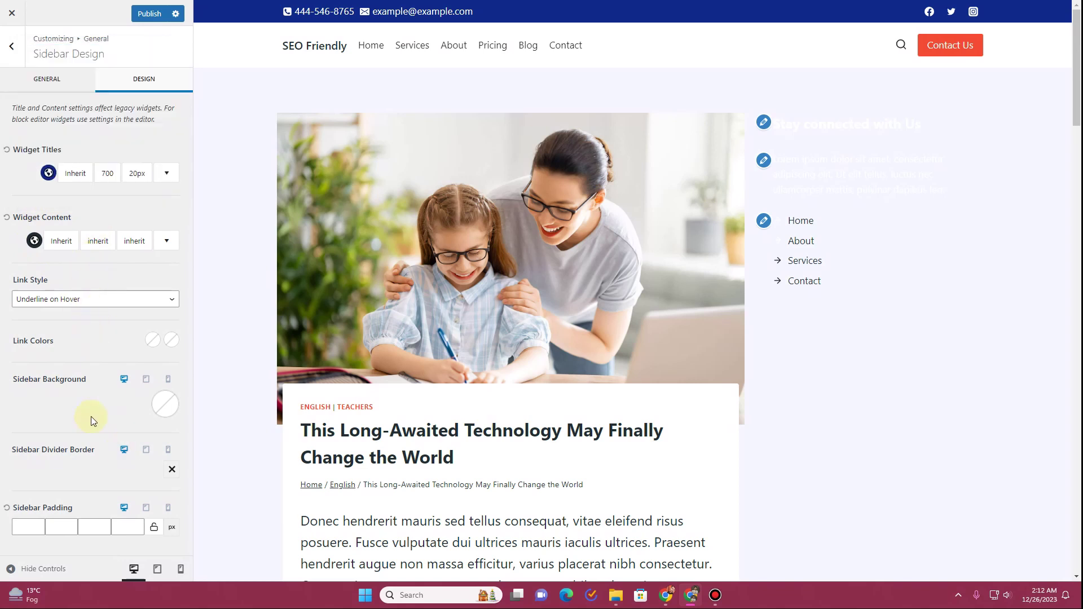
- Publish the sidebar design changes and return to Sidebar 1 in the Widgets editor
click(150, 14)
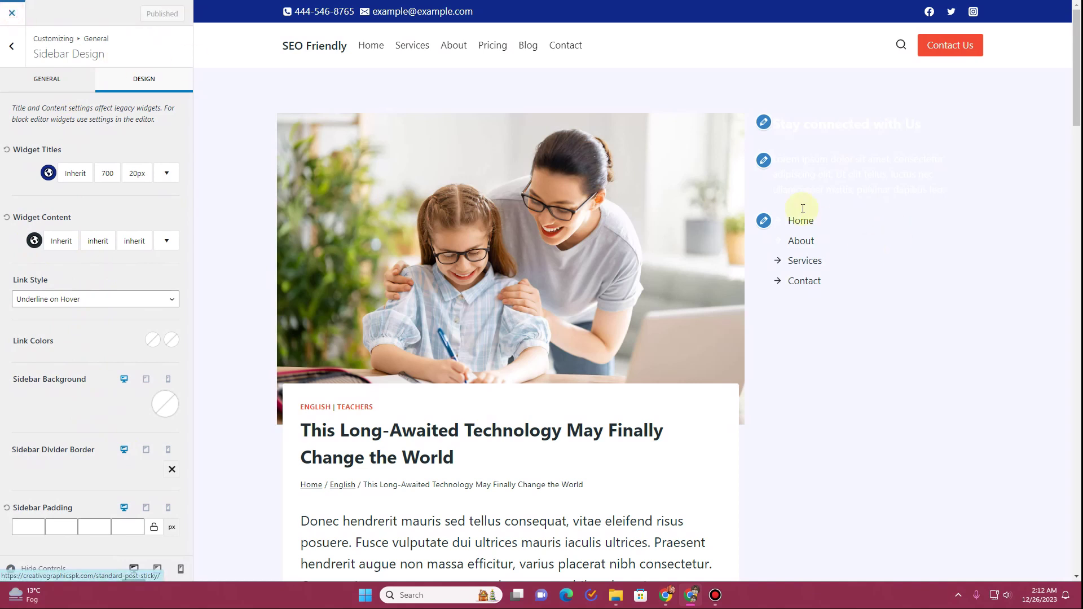
key(ctrl+Tab)
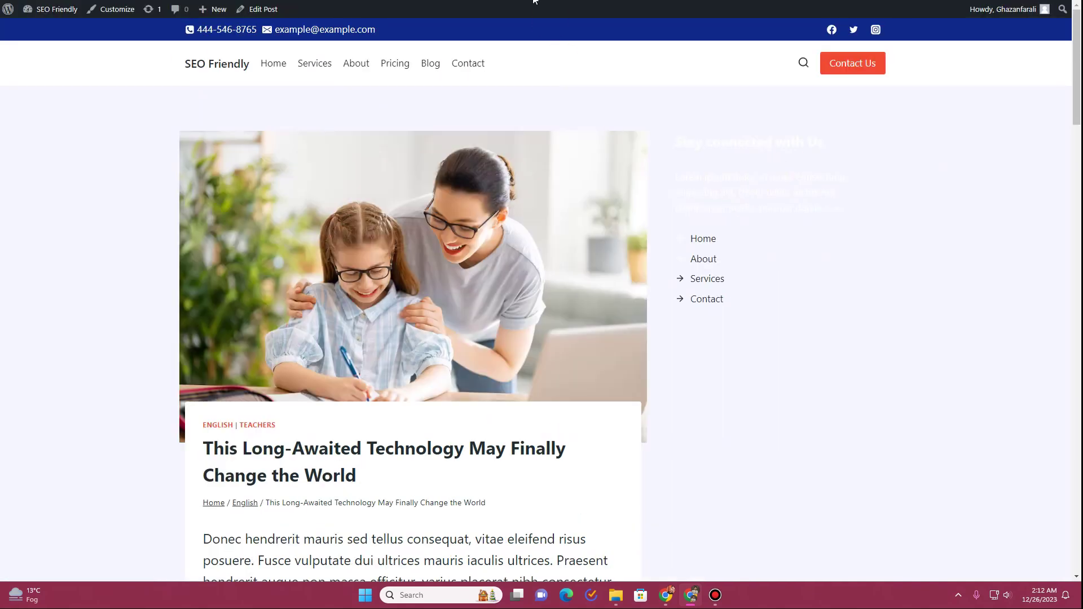
key(ctrl+Tab)
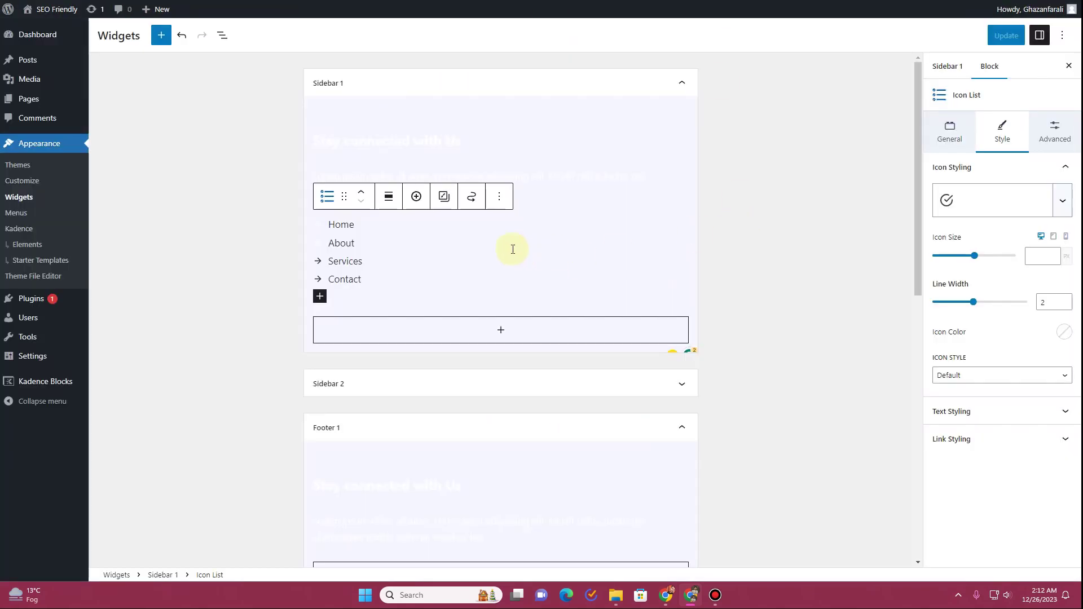
- Clear the custom text color of the Lorem ipsum paragraph and of the "Stay connected with Us" heading in Sidebar 1
click(404, 153)
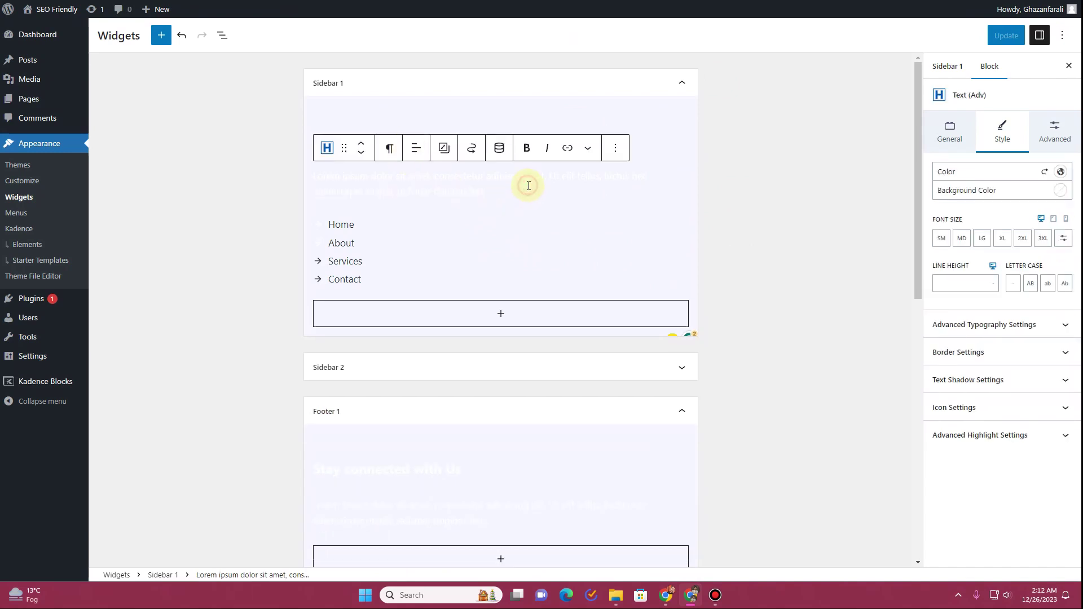
click(644, 152)
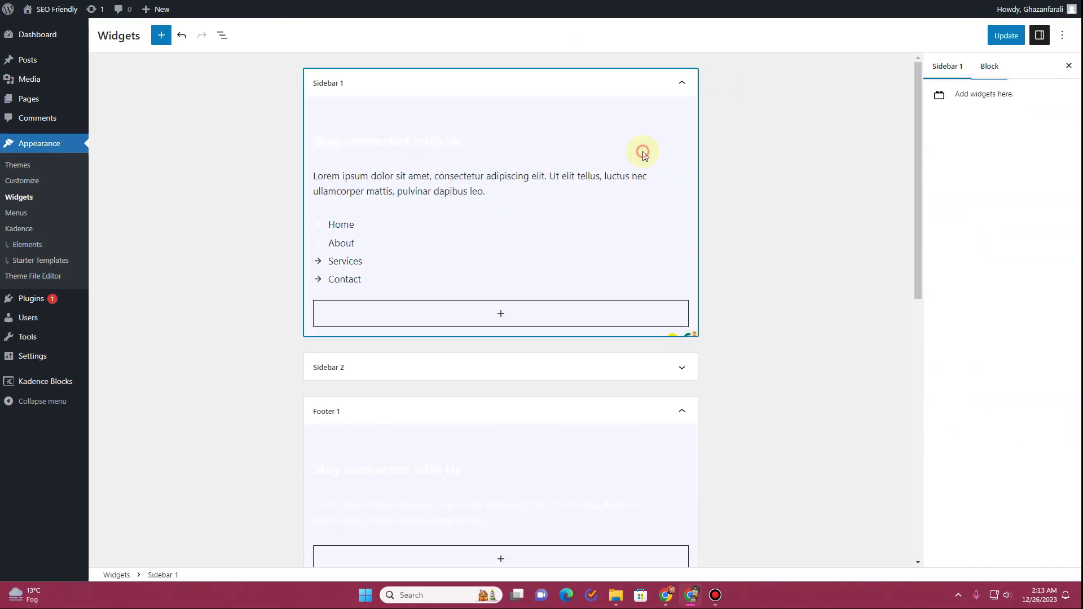
click(487, 145)
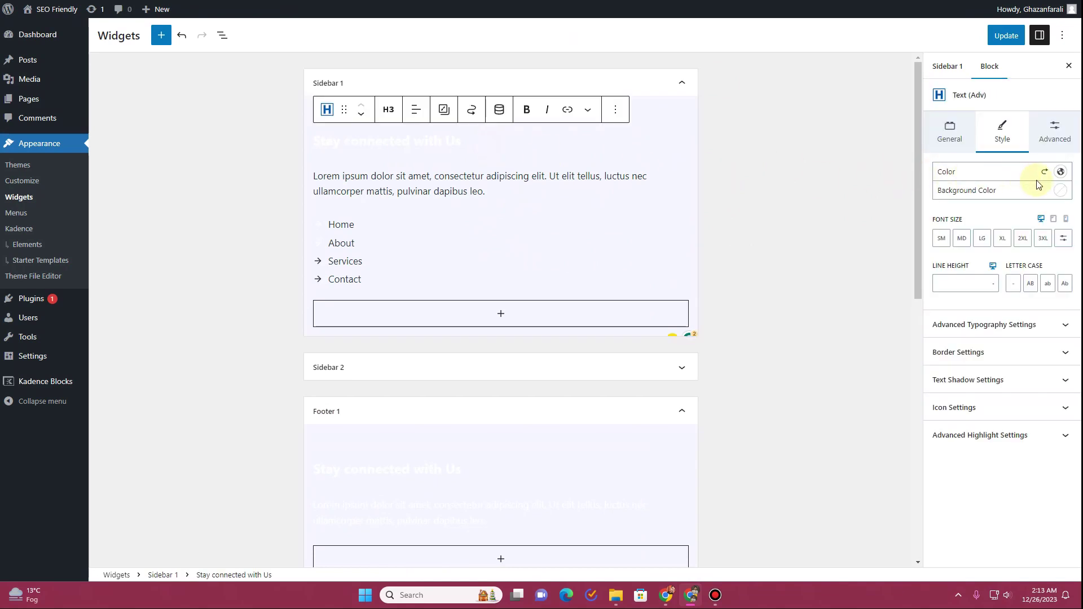
- Reset the Icon Color of the Home and About items in the Sidebar 1 icon list
click(322, 227)
click(980, 166)
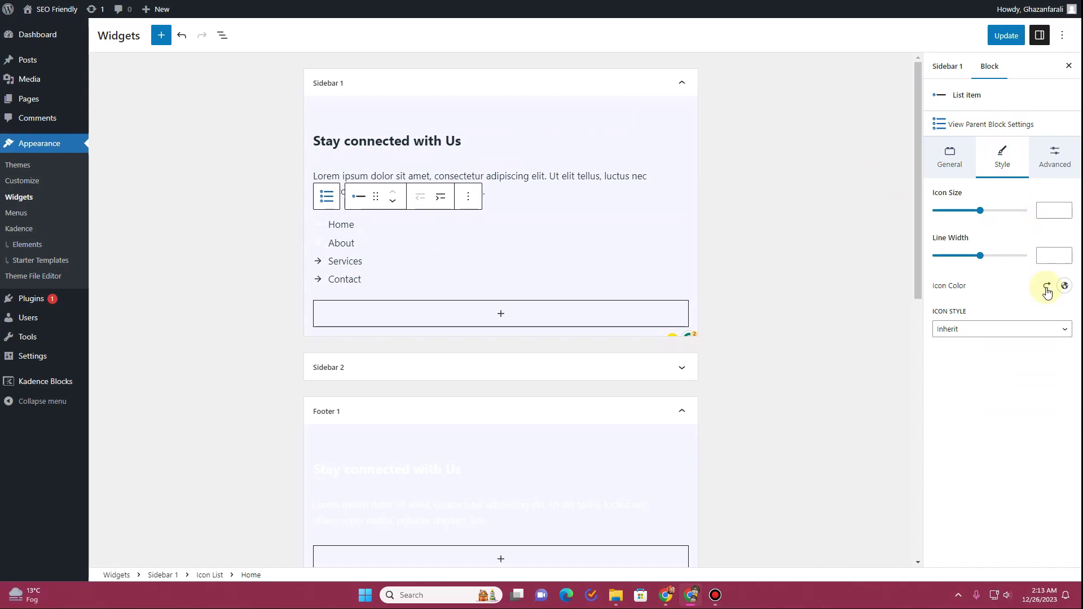
click(1047, 287)
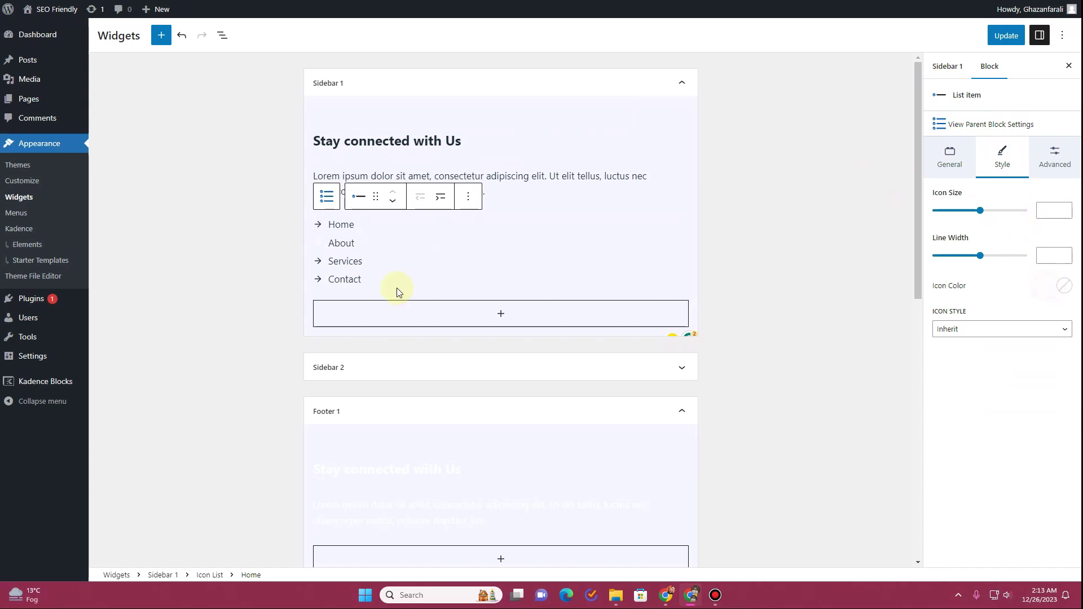
click(332, 247)
click(1001, 164)
click(1047, 287)
- Set the "Stay connected with Us" heading's text color to palette blue 102989
click(415, 141)
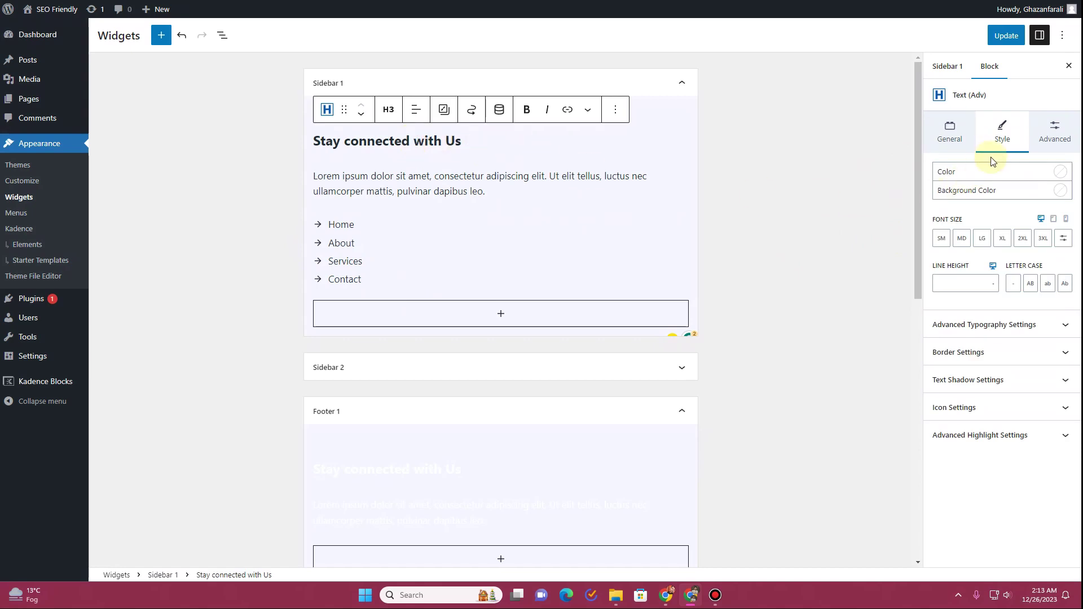
click(1060, 172)
click(920, 343)
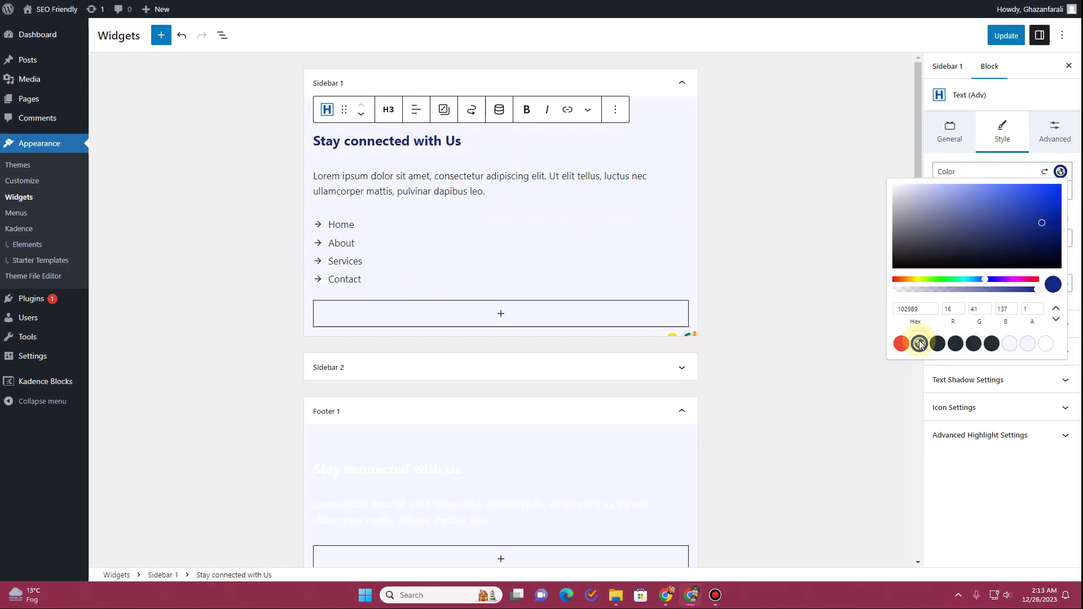
click(582, 134)
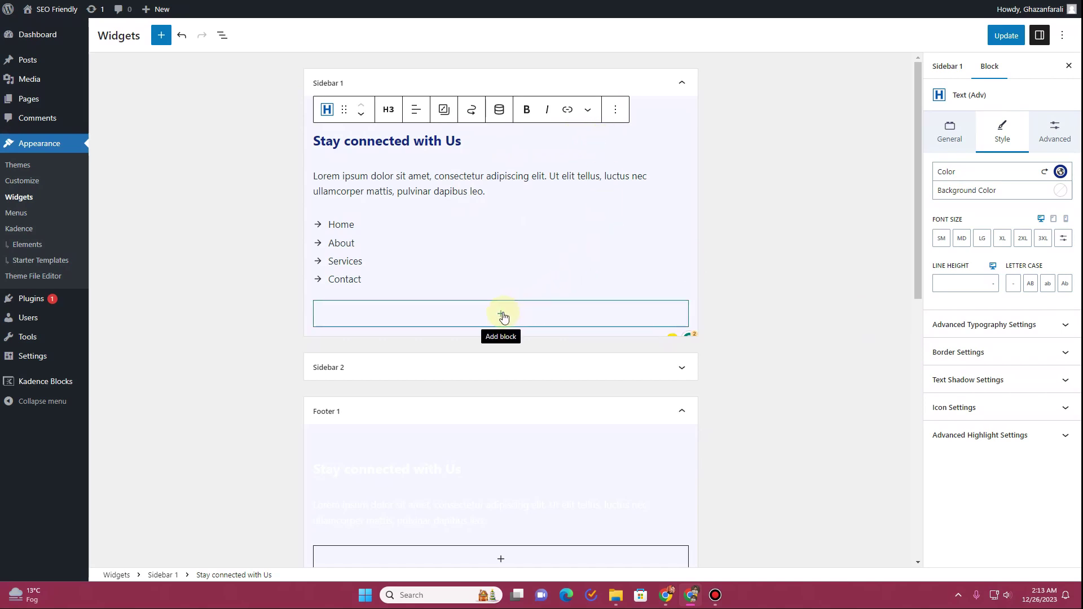
- Insert a Row Layout block with a single full-width column below the sidebar heading
click(161, 35)
text(row)
click(180, 148)
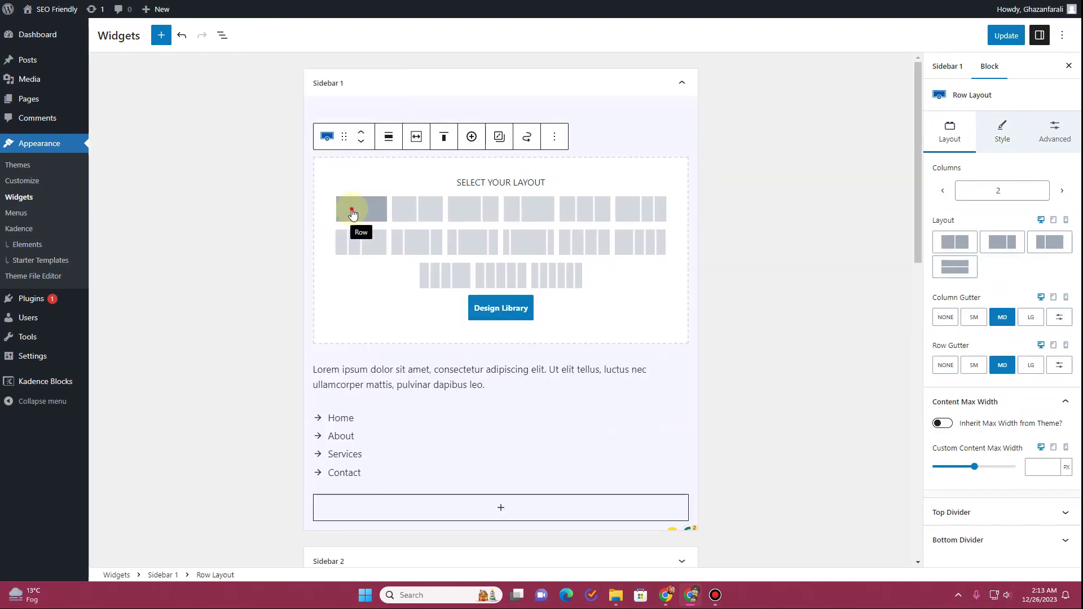
click(364, 210)
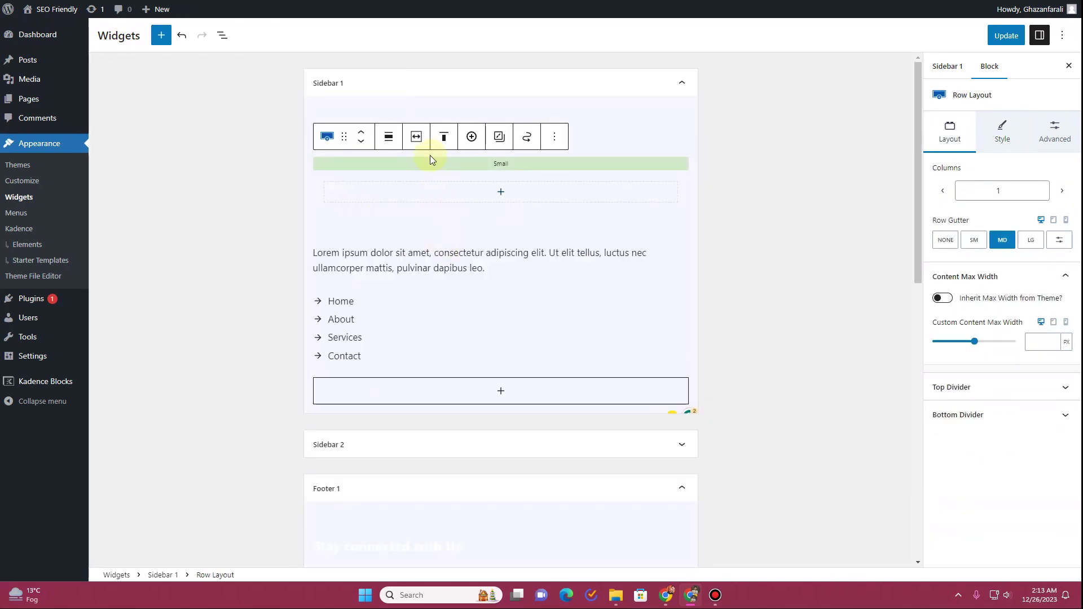
- Move the heading, the Lorem ipsum paragraph and the icon list into the row's section, keeping that order
click(618, 149)
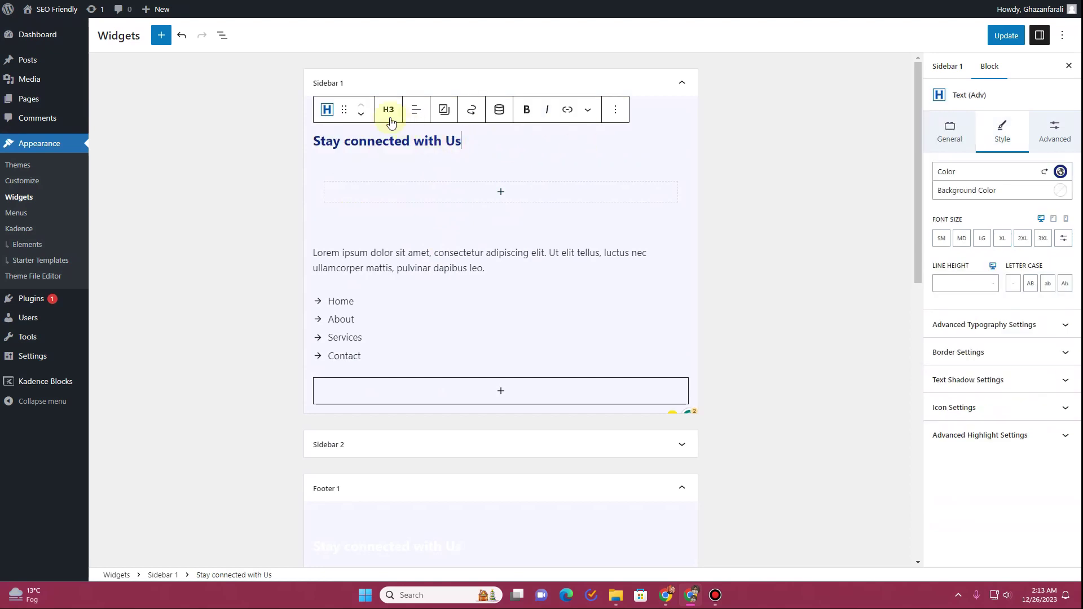
drag(344, 109, 349, 141)
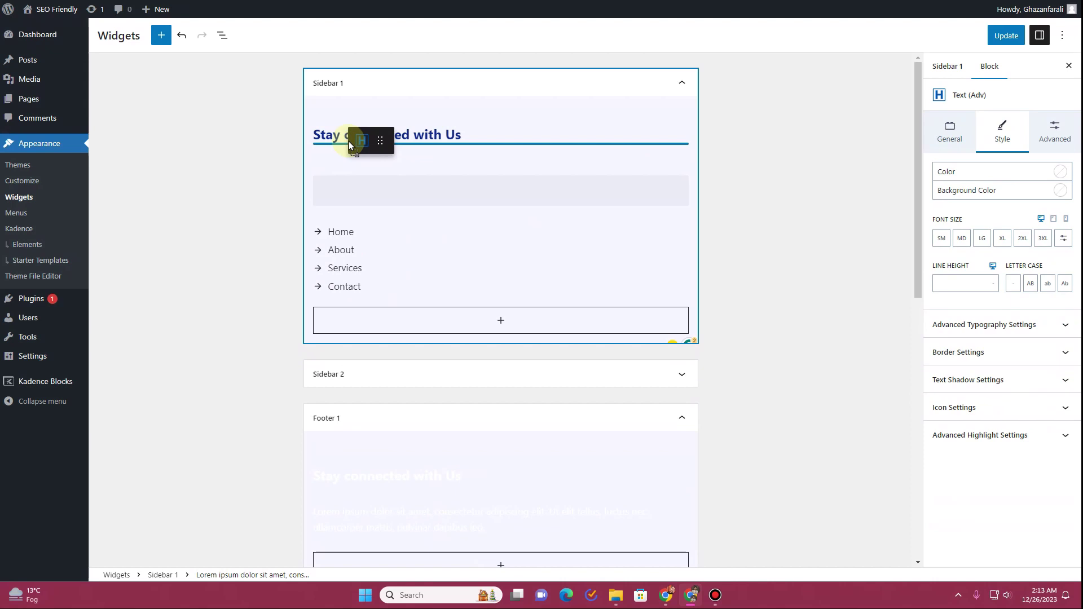
click(358, 215)
click(211, 575)
drag(327, 199, 331, 220)
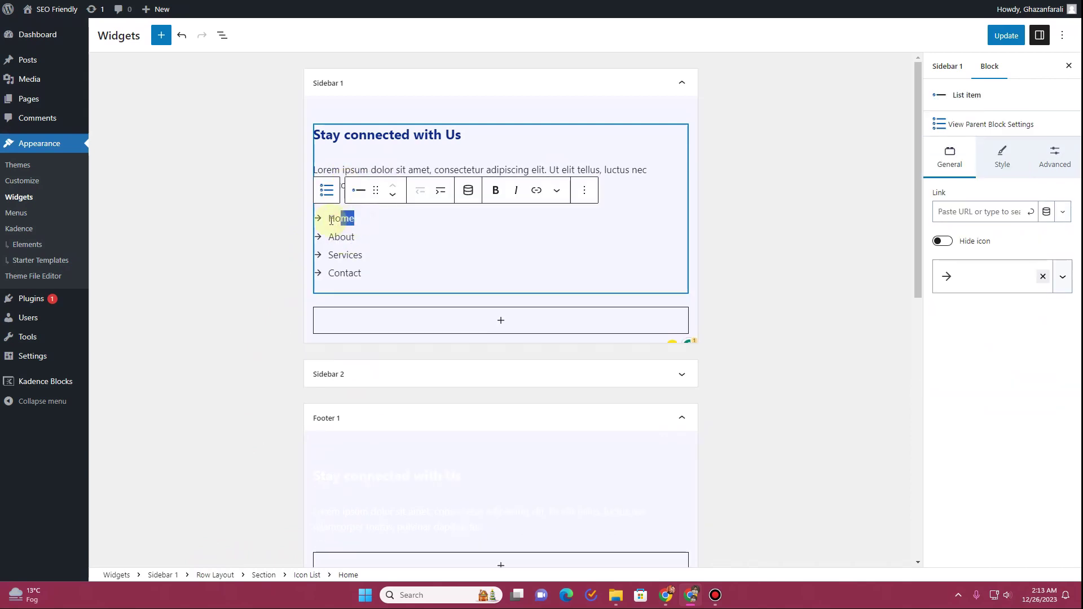
- Replace the list item text Home with Lessons and About with Teachers
text(Lessons)
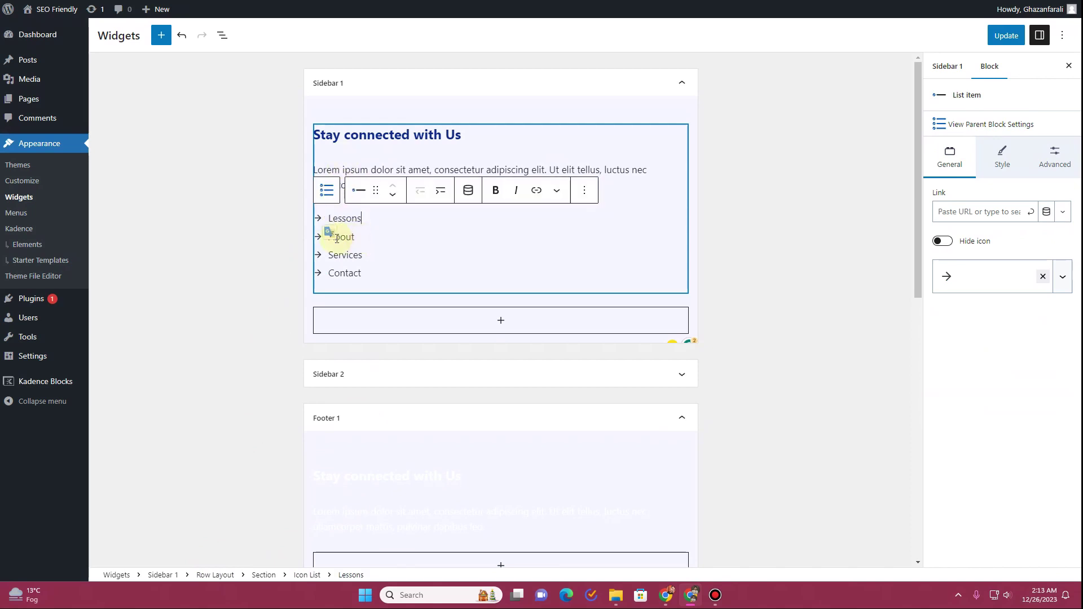
double_click(337, 238)
text(Teachers)
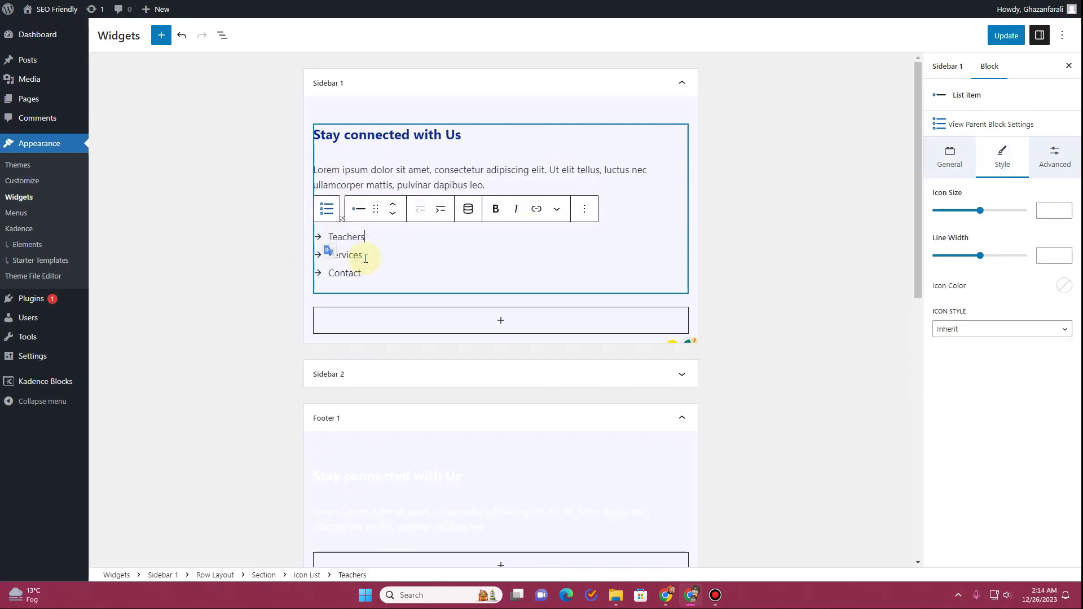
- Delete the Services and Contact items from the Sidebar 1 icon list
click(366, 258)
click(584, 227)
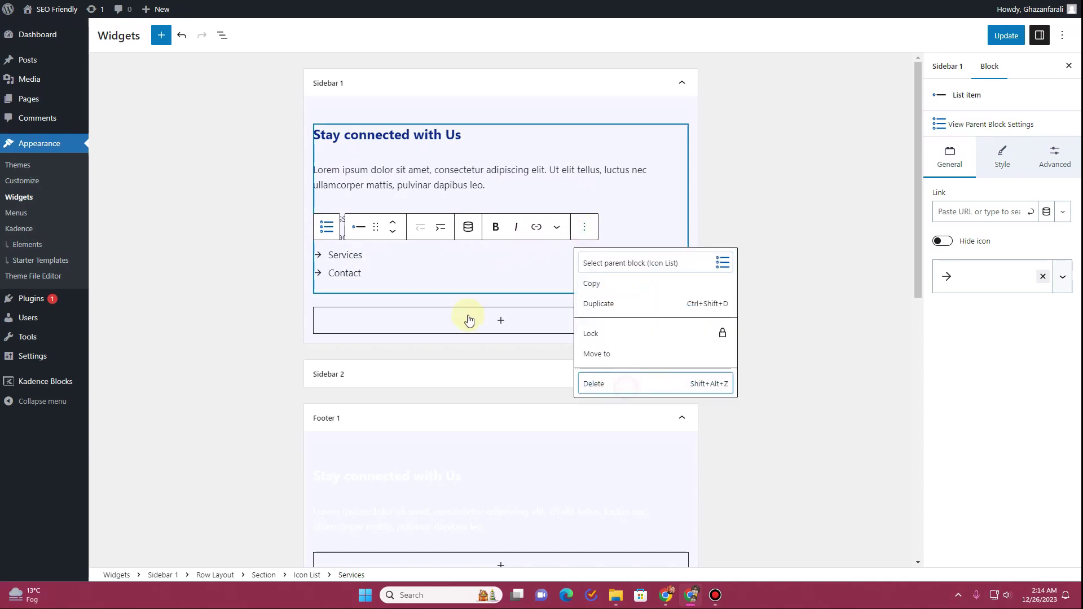
key(Return)
click(493, 254)
click(585, 227)
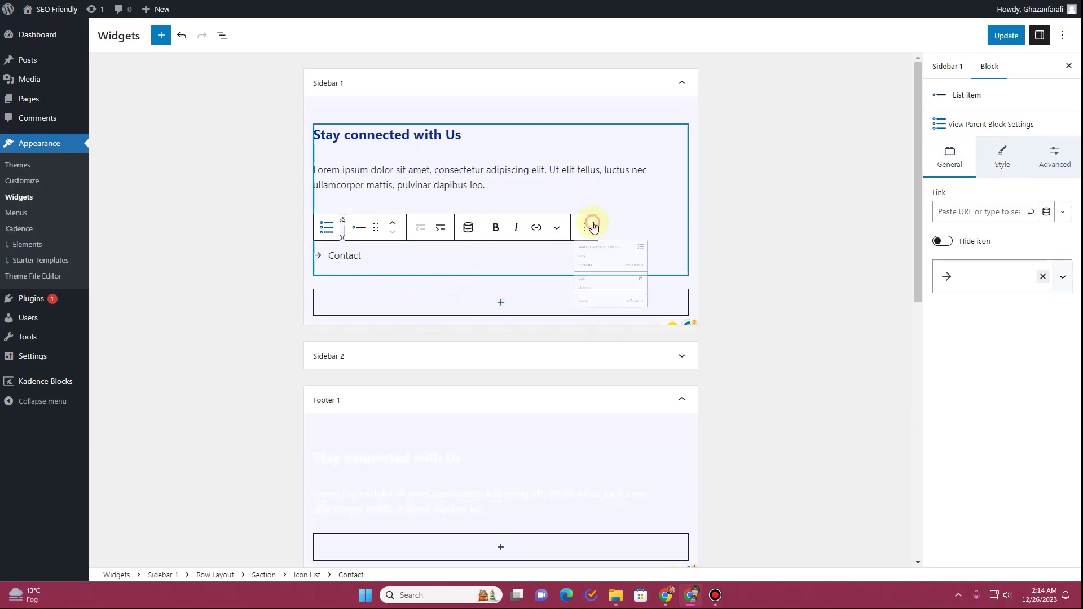
click(641, 386)
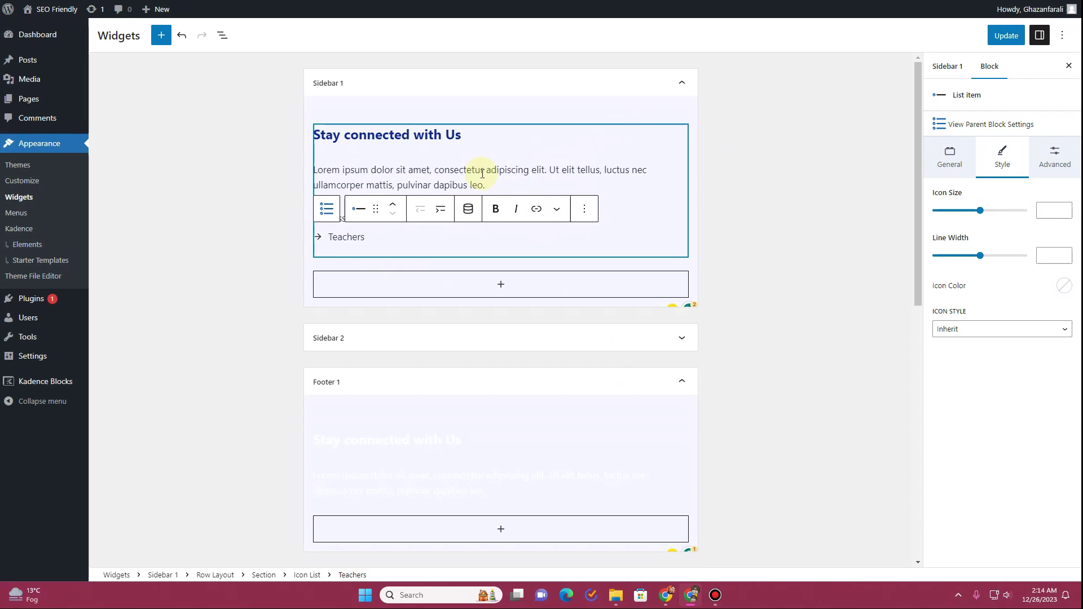
- Select the Row Layout block through the block list view and set its background color to palette blue 102989
click(222, 35)
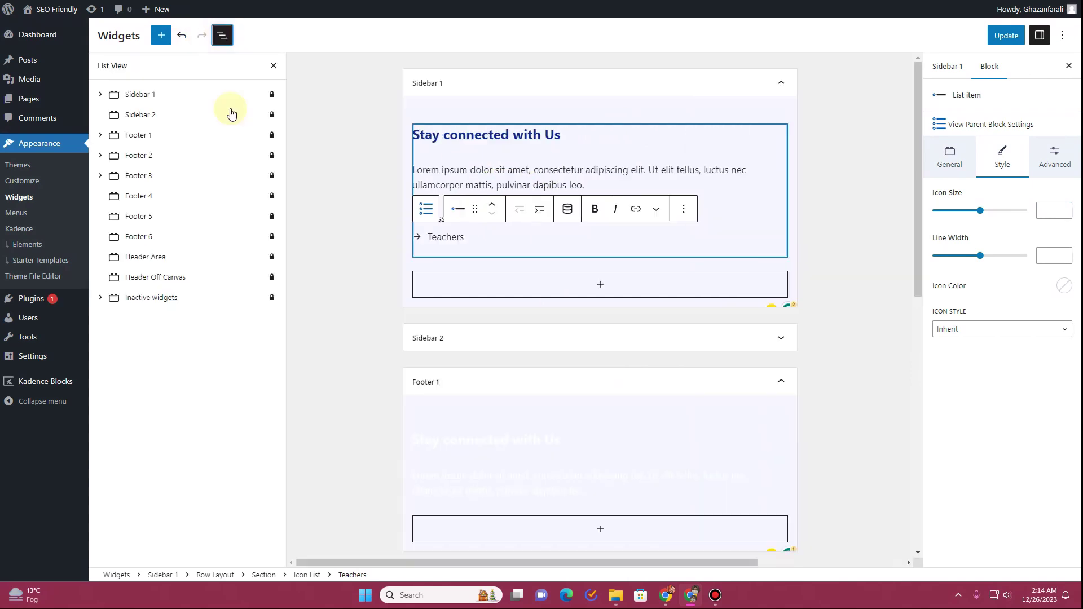
click(172, 135)
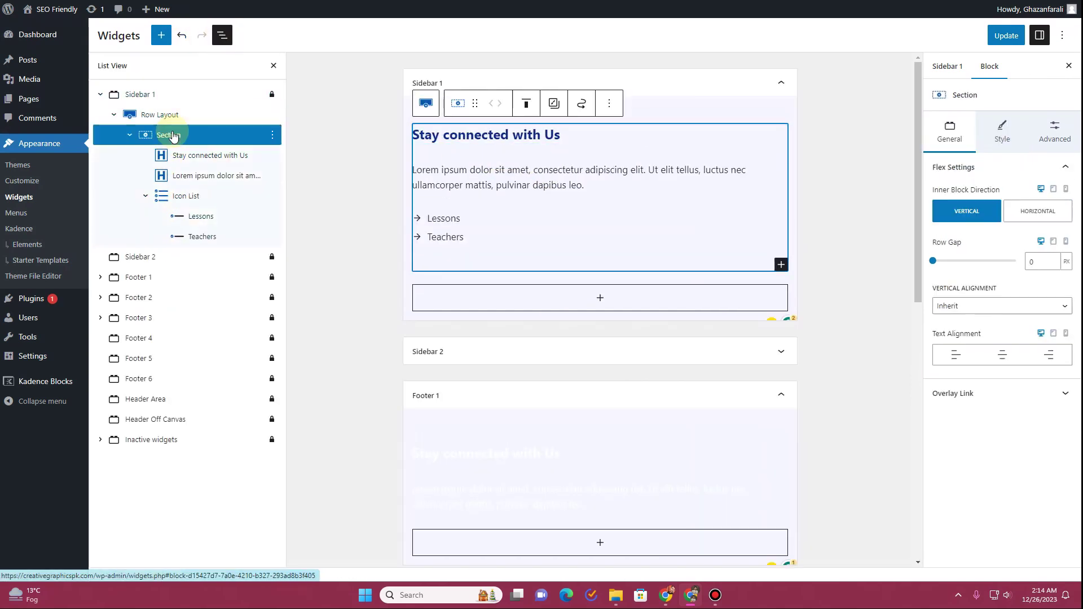
click(172, 119)
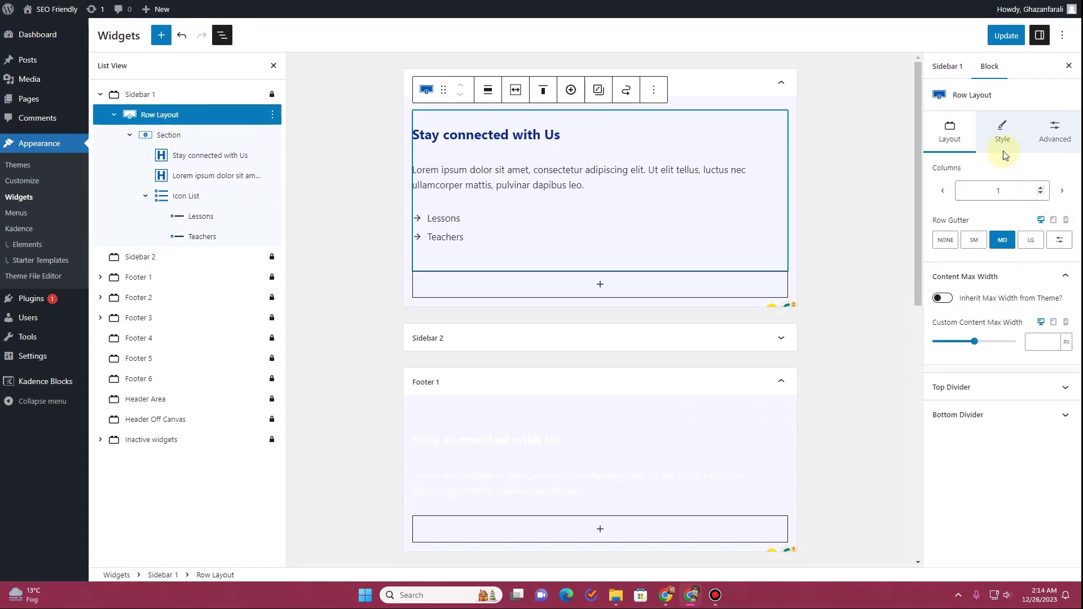
click(1003, 131)
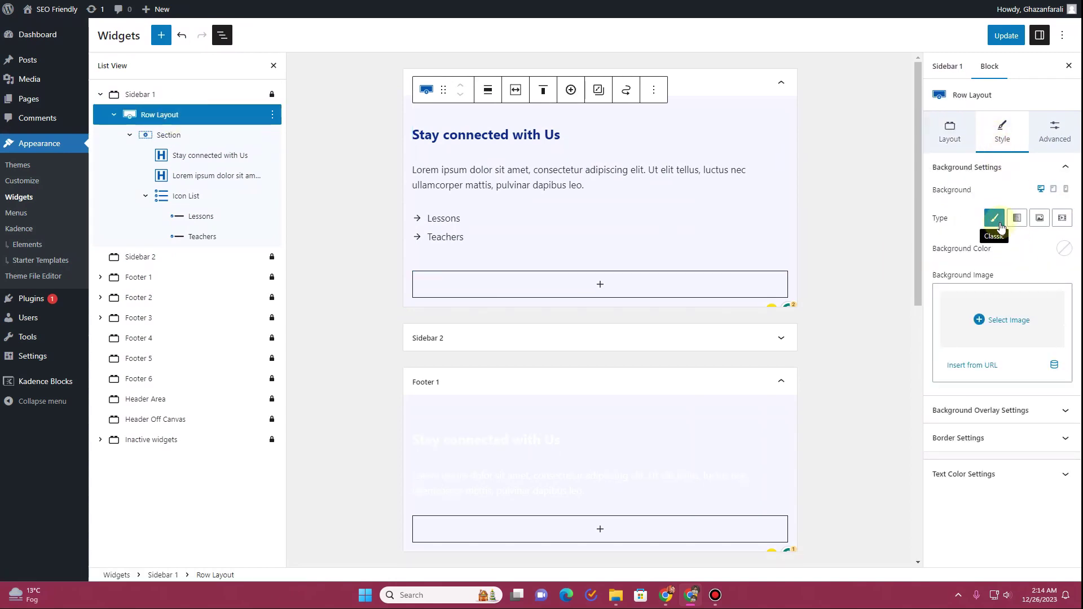
click(1064, 252)
click(924, 224)
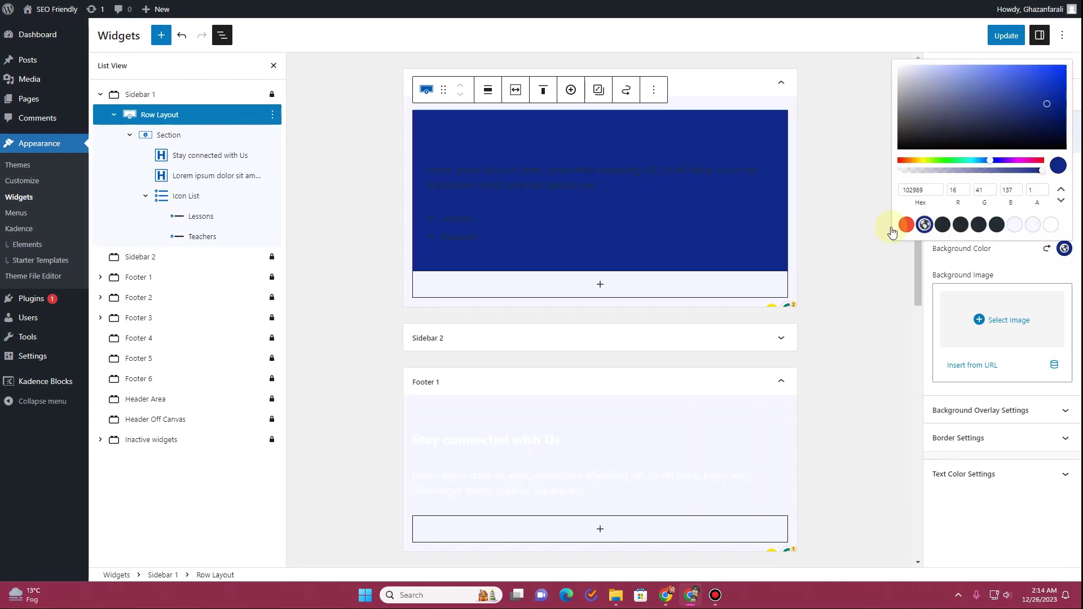
- Try white FFFFFF as the text color of the "Stay connected with Us" heading and restore palette blue
click(491, 131)
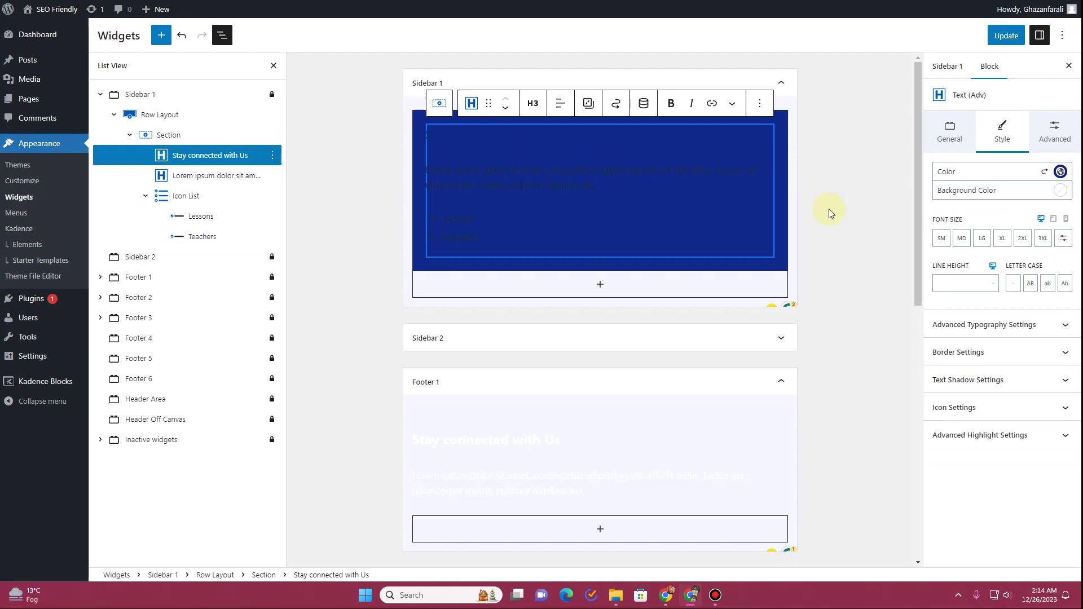
click(1060, 172)
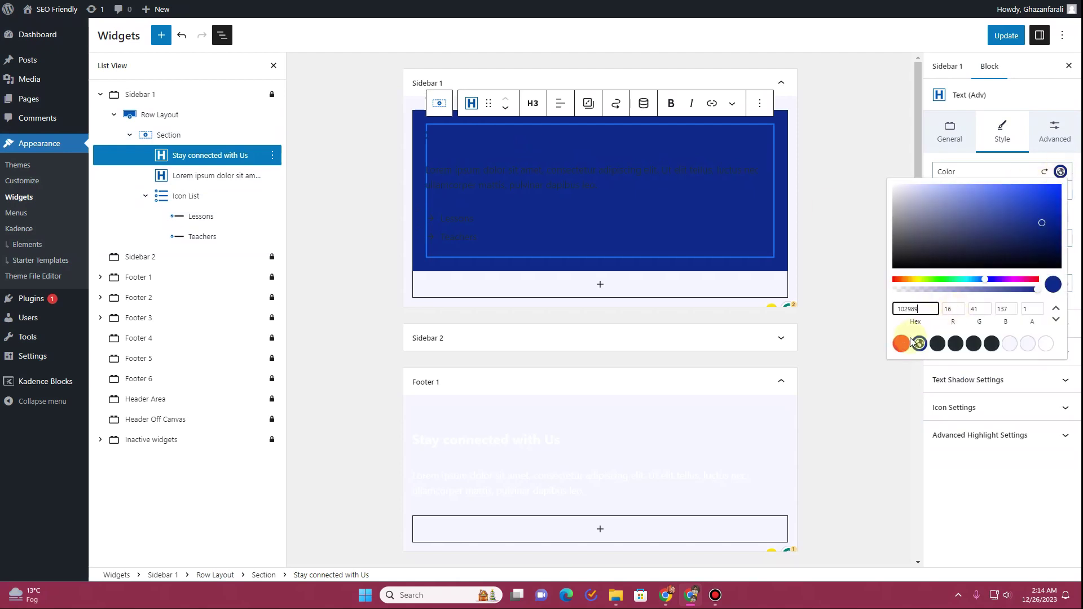
click(1047, 344)
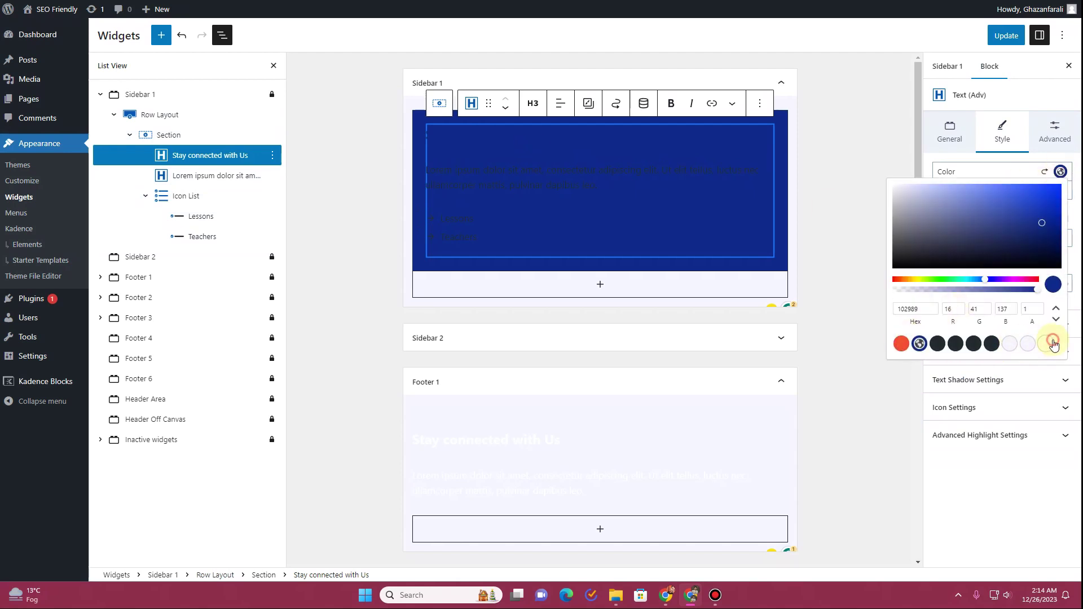
click(557, 198)
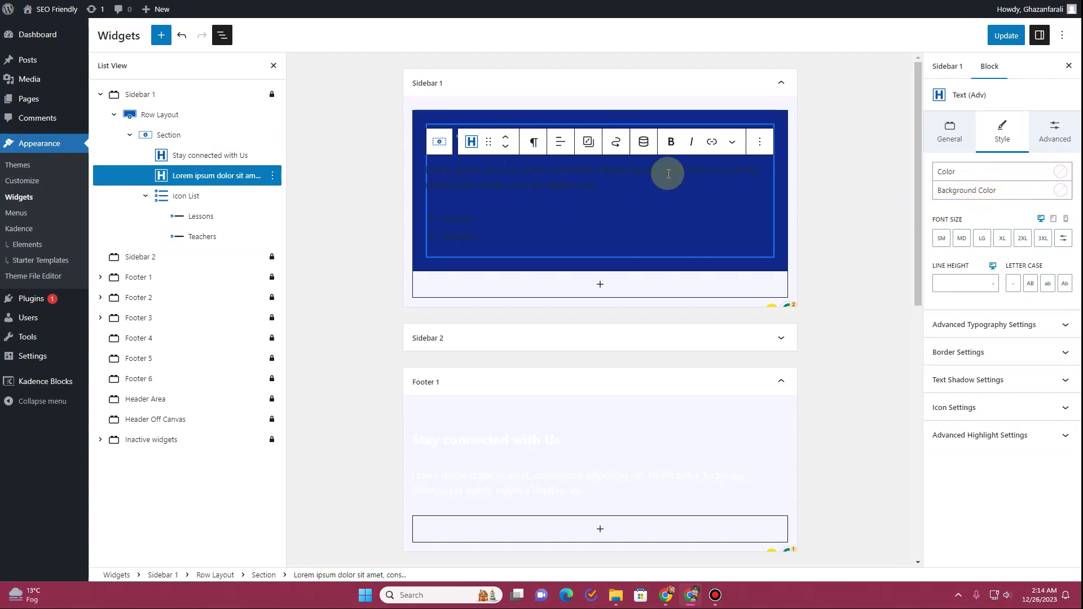
click(741, 128)
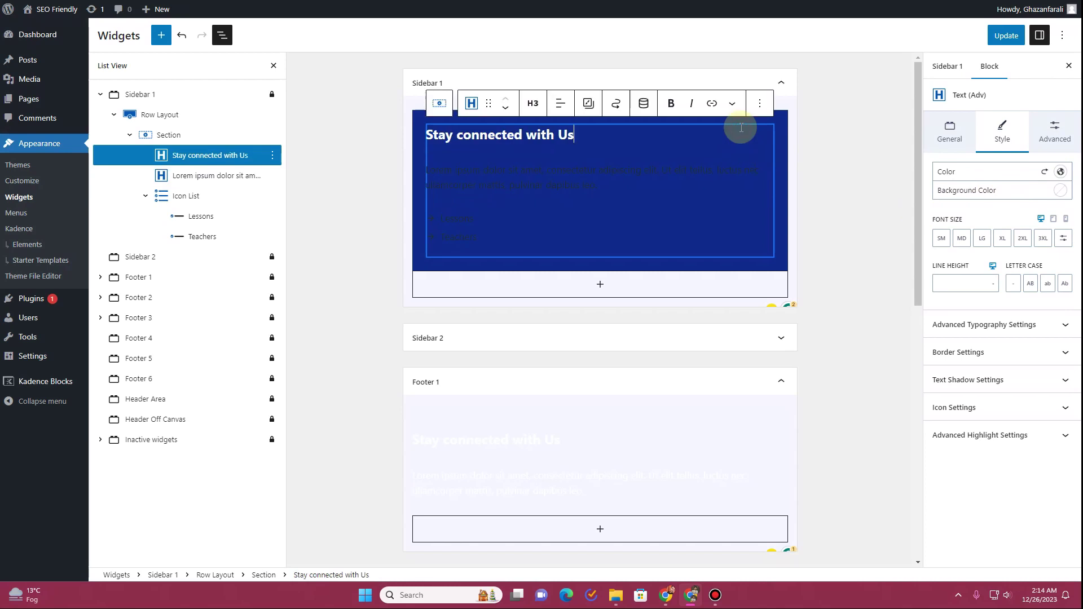
click(1060, 171)
click(919, 343)
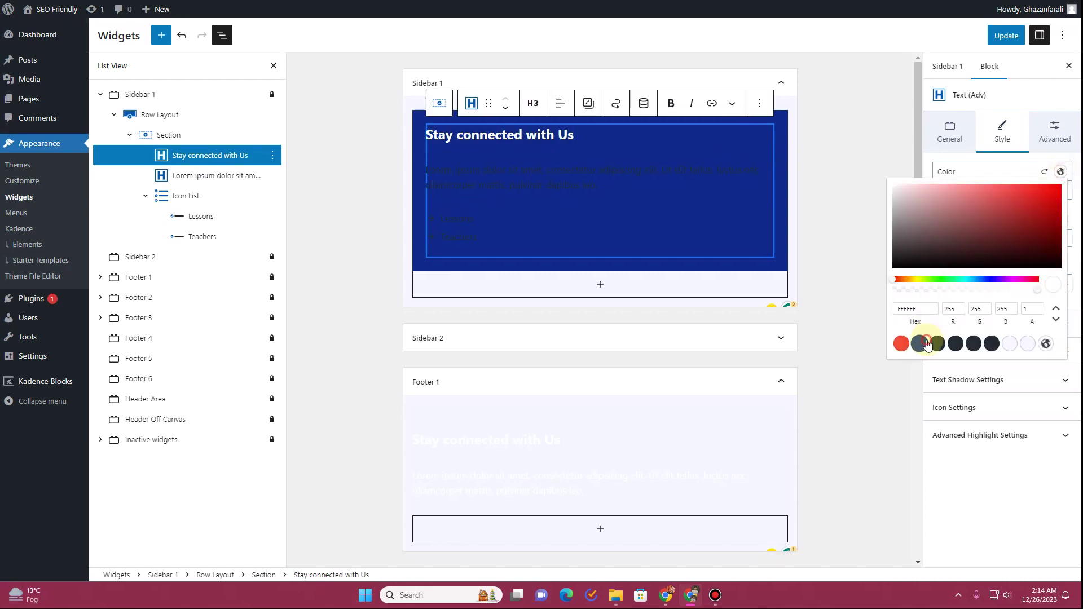
- Set the Row Layout block's background color to the white palette color
click(419, 177)
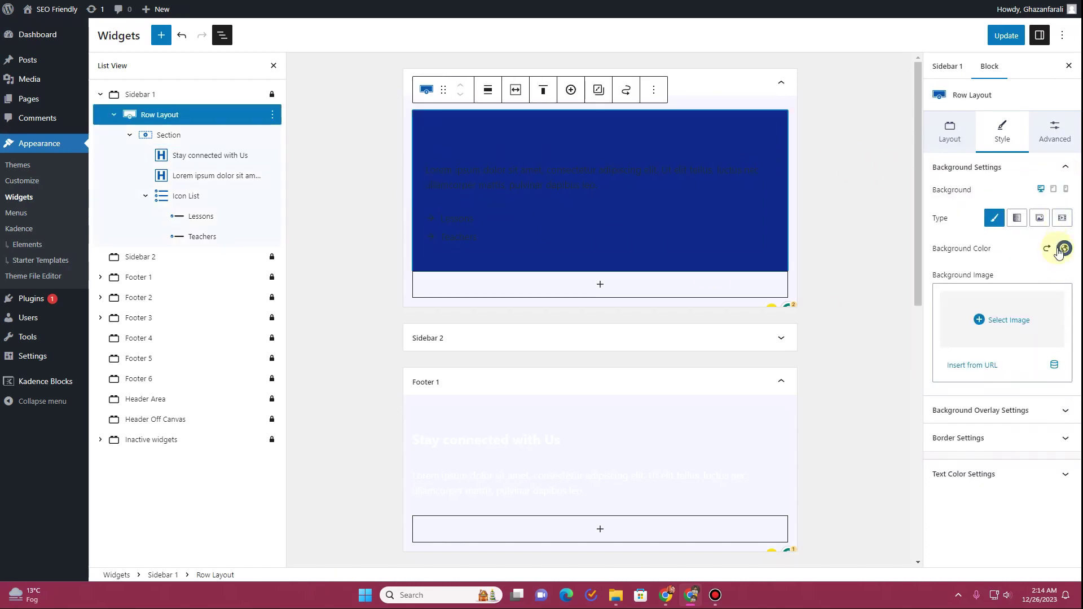
click(1065, 248)
click(1048, 226)
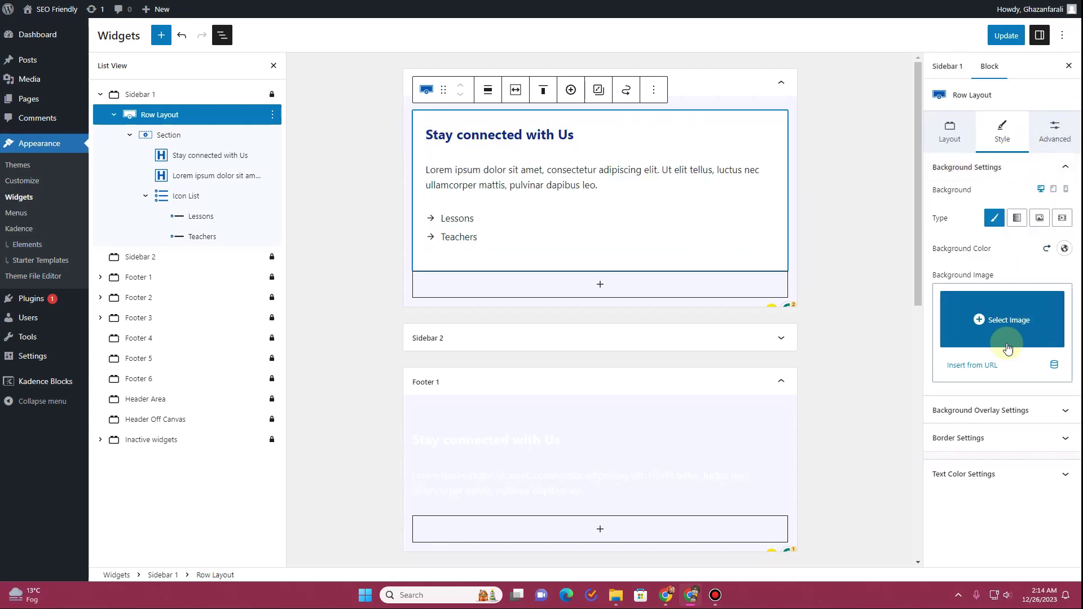
- Give the row a linked 8 px border radius on all corners and save the updated widgets
click(990, 447)
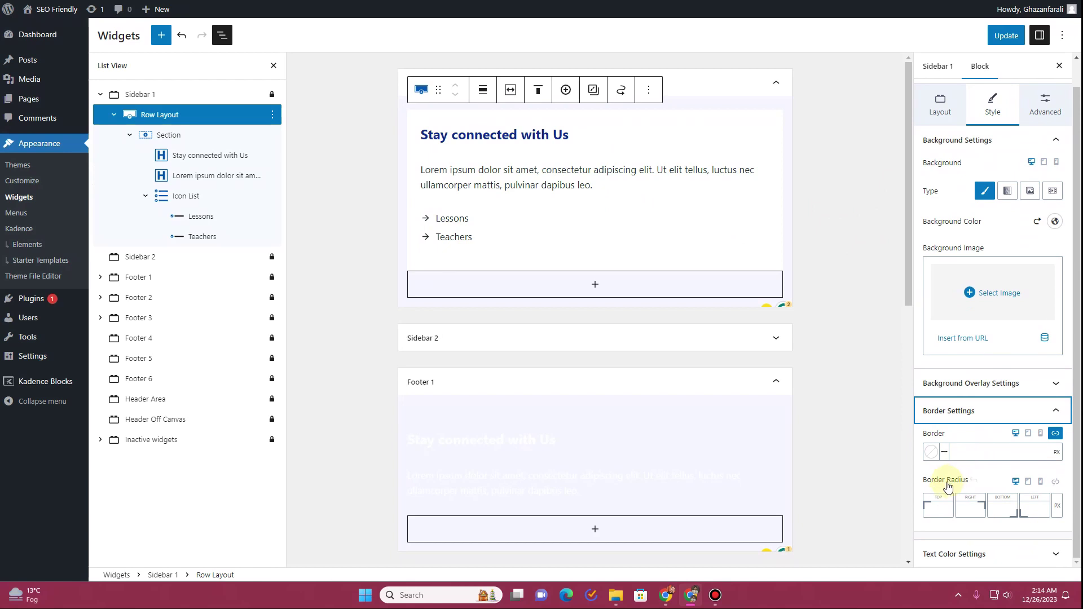
click(940, 508)
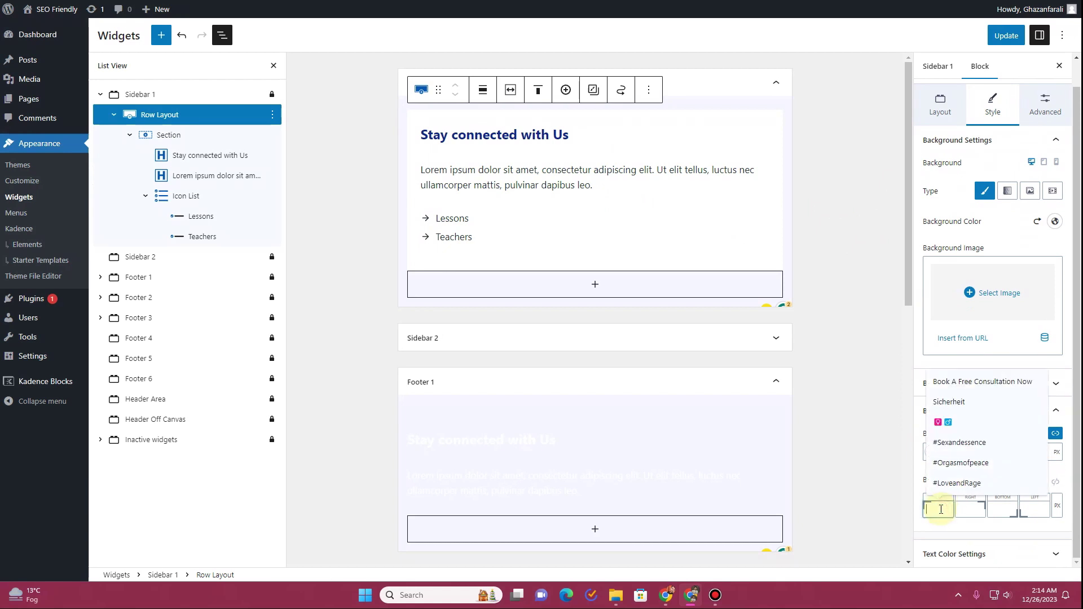
click(1055, 482)
click(1027, 509)
text(8)
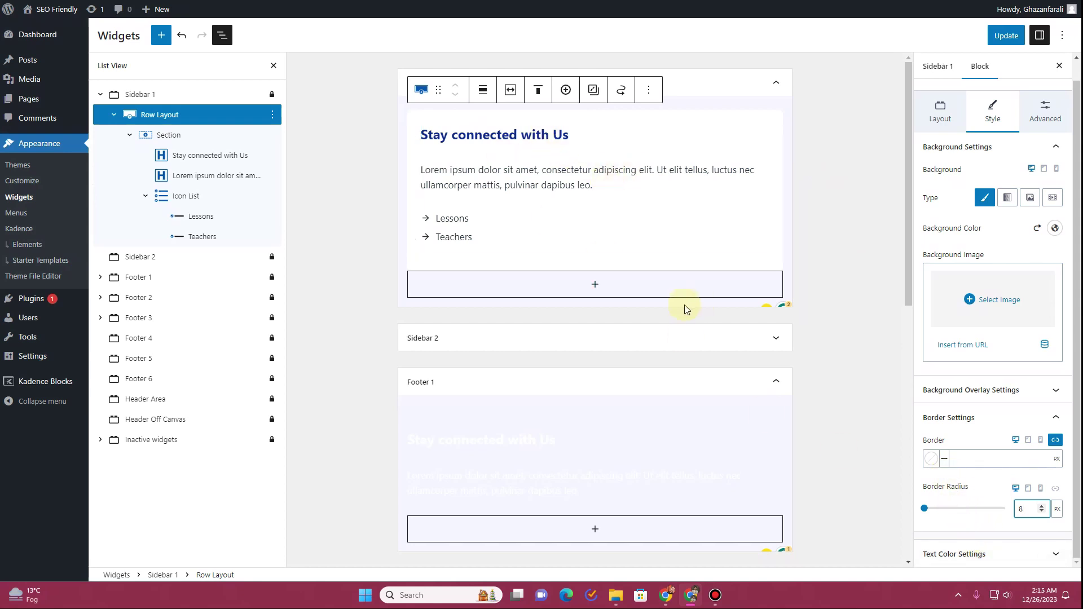
click(1007, 37)
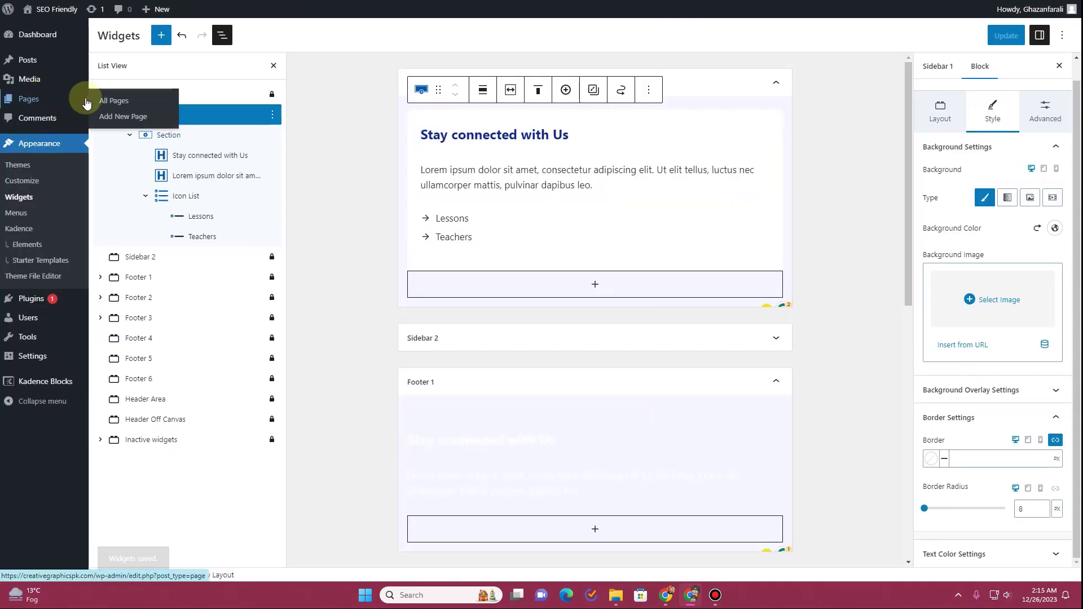
- Open the post categories in a new tab, plus the Lessons and Teachers category archive pages each in their own tab
mouse_move(62, 60)
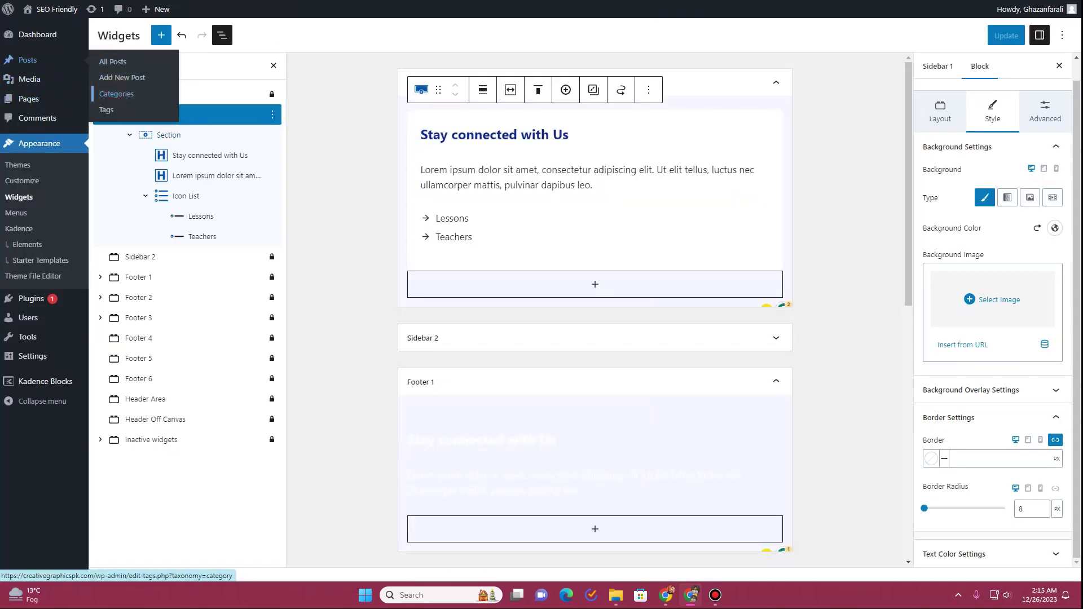
click(116, 95)
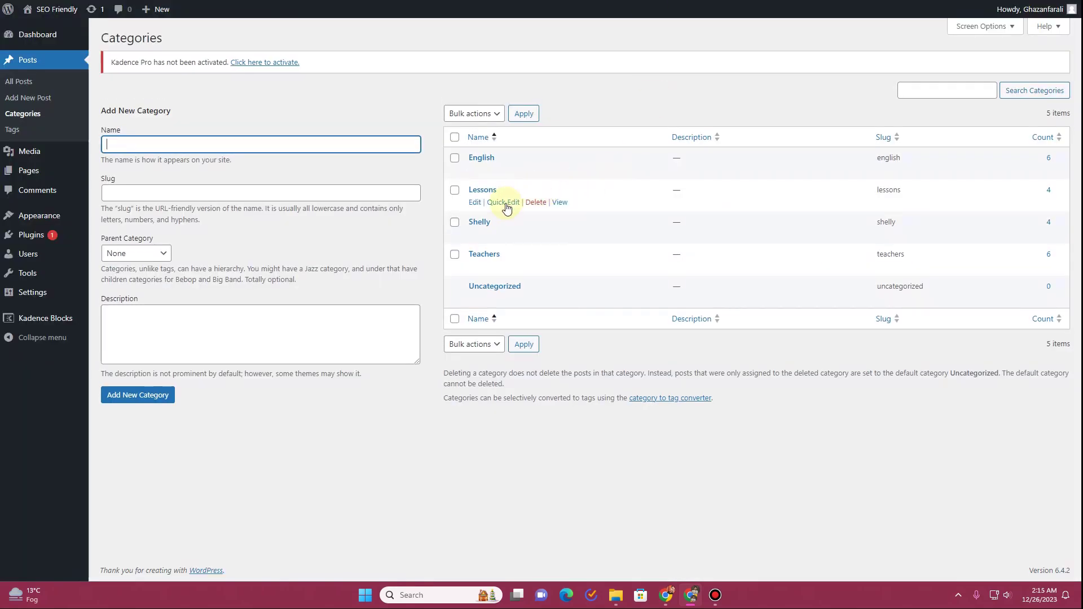
ctrl+click(558, 203)
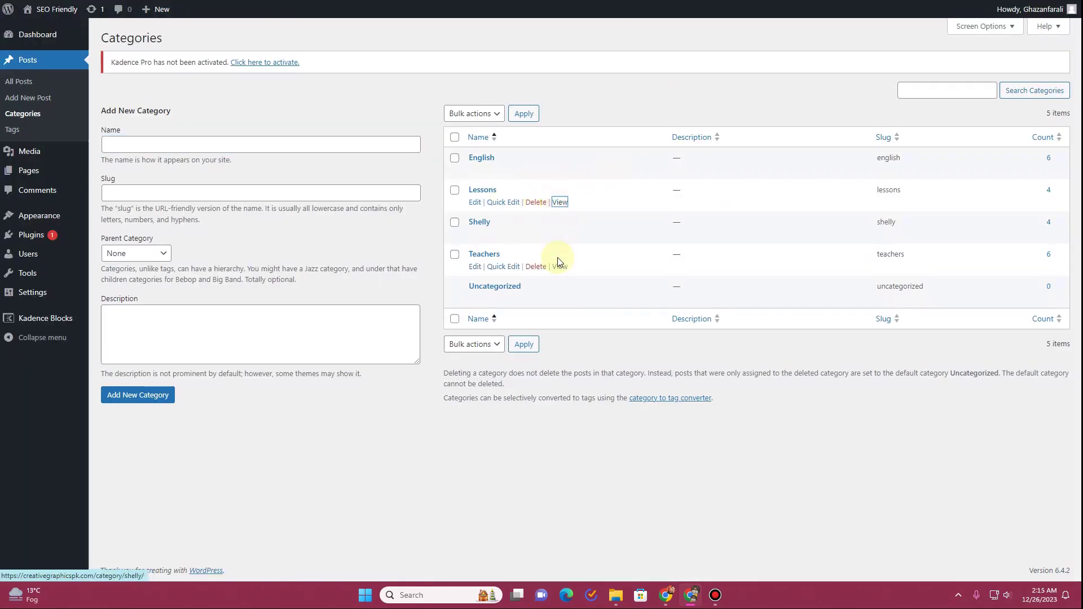
ctrl+click(559, 266)
- Link the Lessons item of the sidebar icon list to its category archive, /category/lessons/
key(ctrl+Tab)
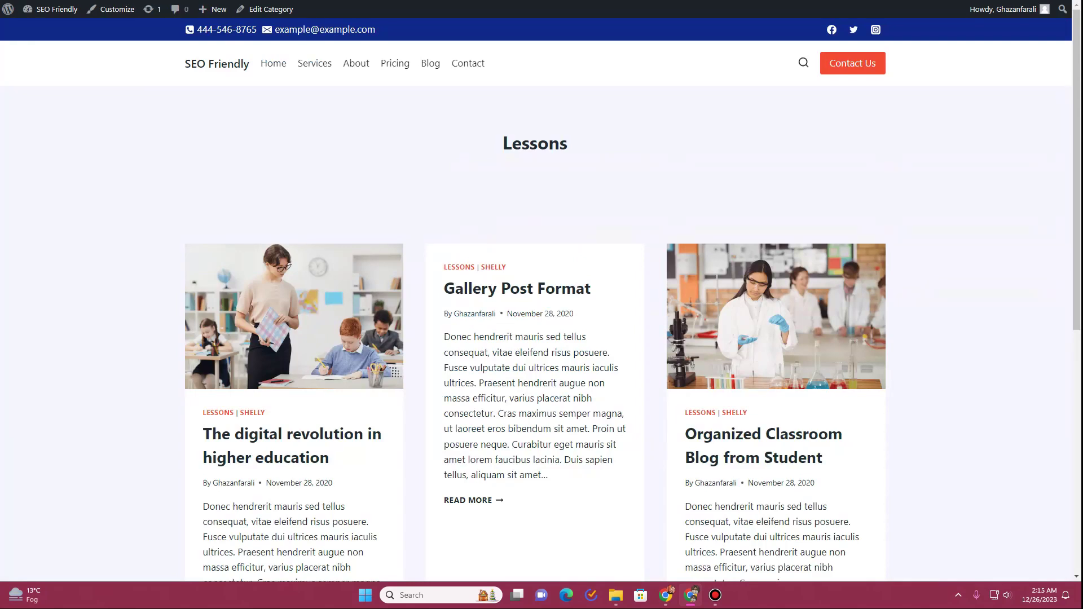
key(ctrl+Tab)
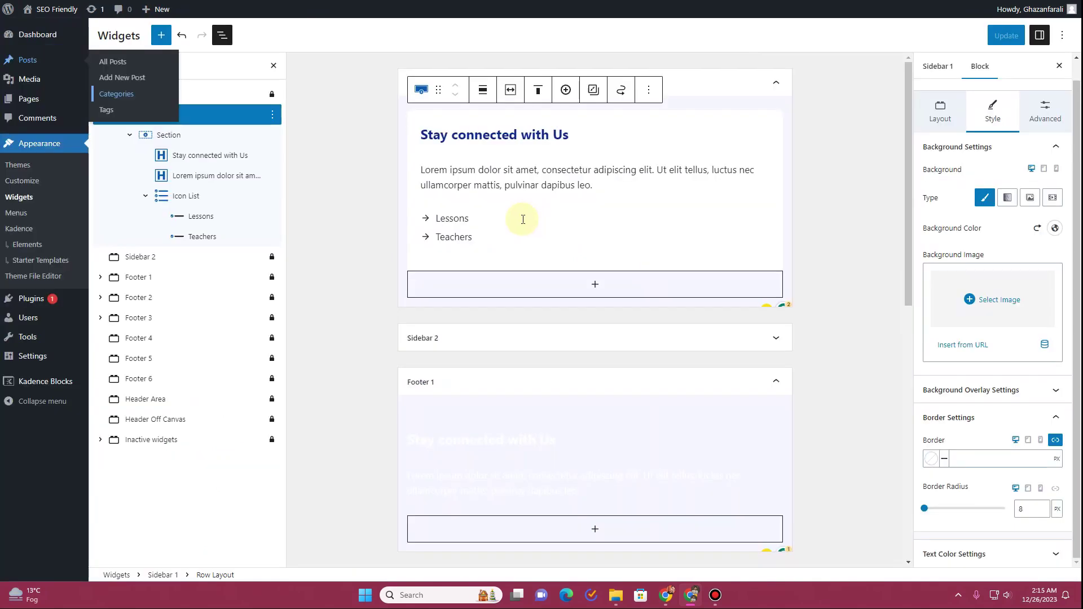
click(464, 221)
click(972, 213)
text(/category/lessons/)
click(1030, 212)
- Link the Teachers item of the sidebar icon list to /category/teachers/ and save the updated widgets
key(ctrl+Tab)
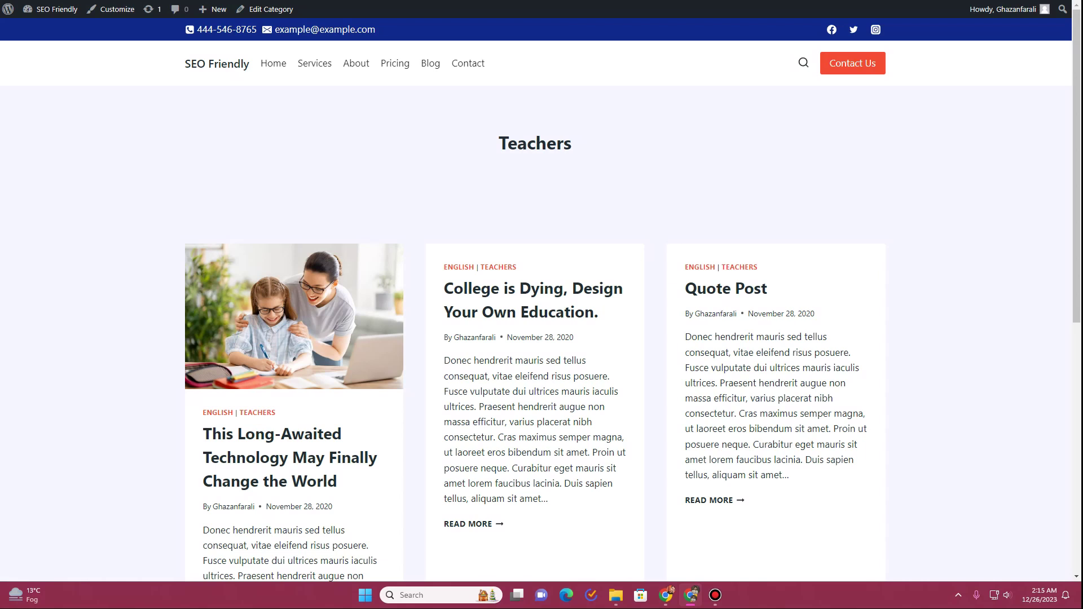
key(ctrl+Tab)
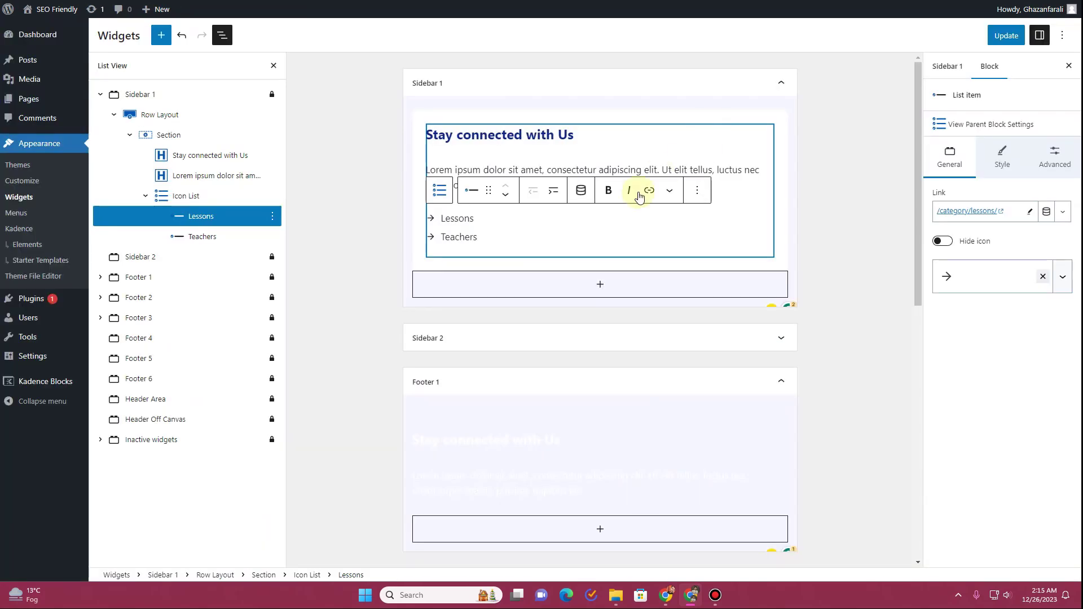
click(643, 243)
click(995, 213)
text(/category/teachers/)
click(1030, 212)
click(1006, 35)
- Return to the open blog post and reload it to check the linked Lessons and Teachers items in the sidebar
key(ctrl+Tab)
key(ctrl+Tab)
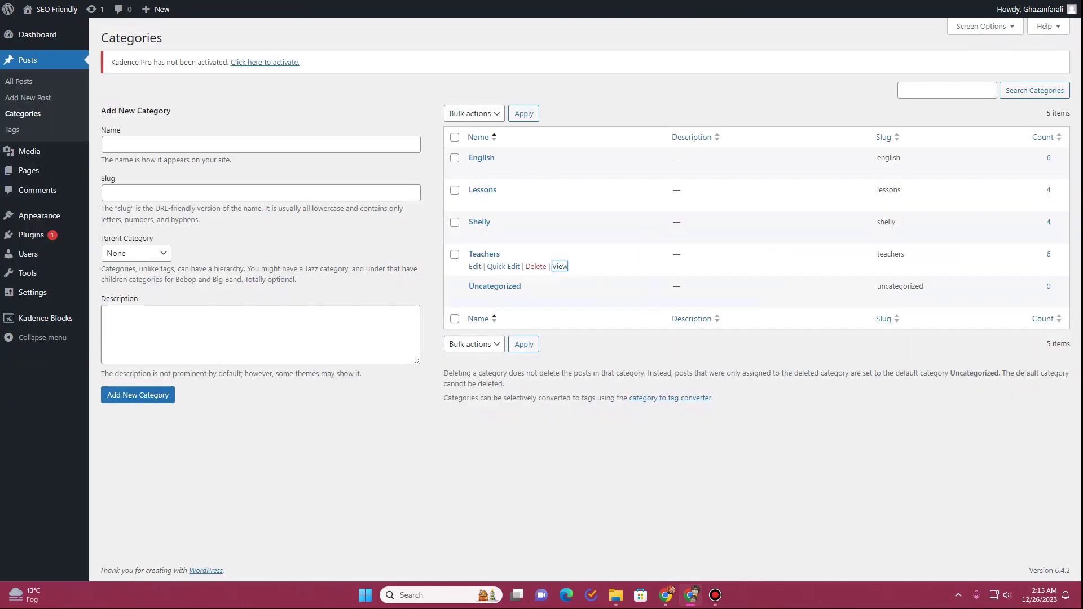
key(ctrl+Tab)
key(ctrl+Tab)
key(ctrl+Tab)
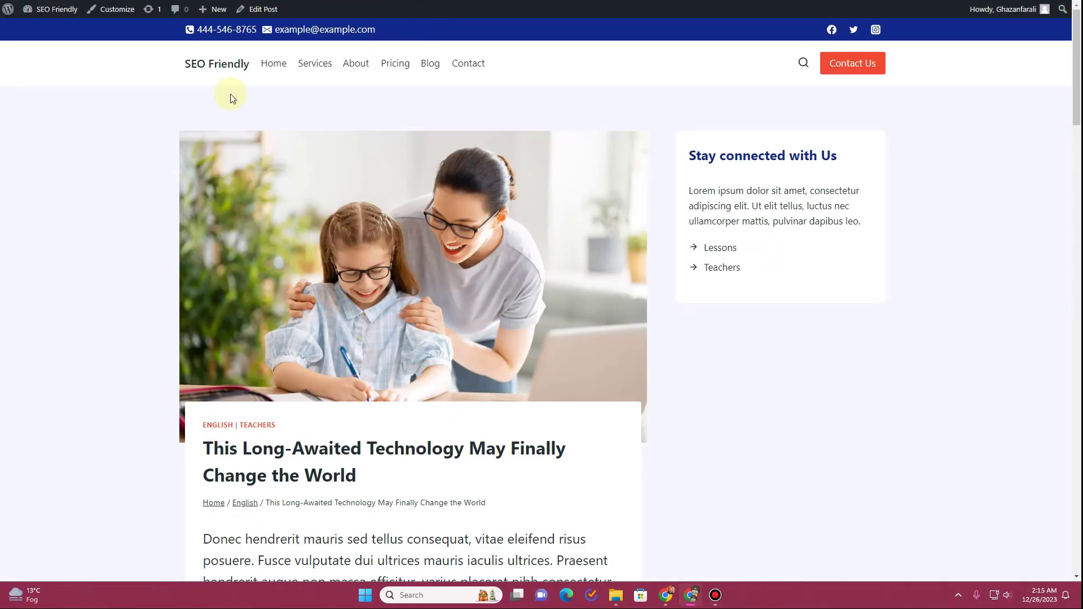
key(F5)
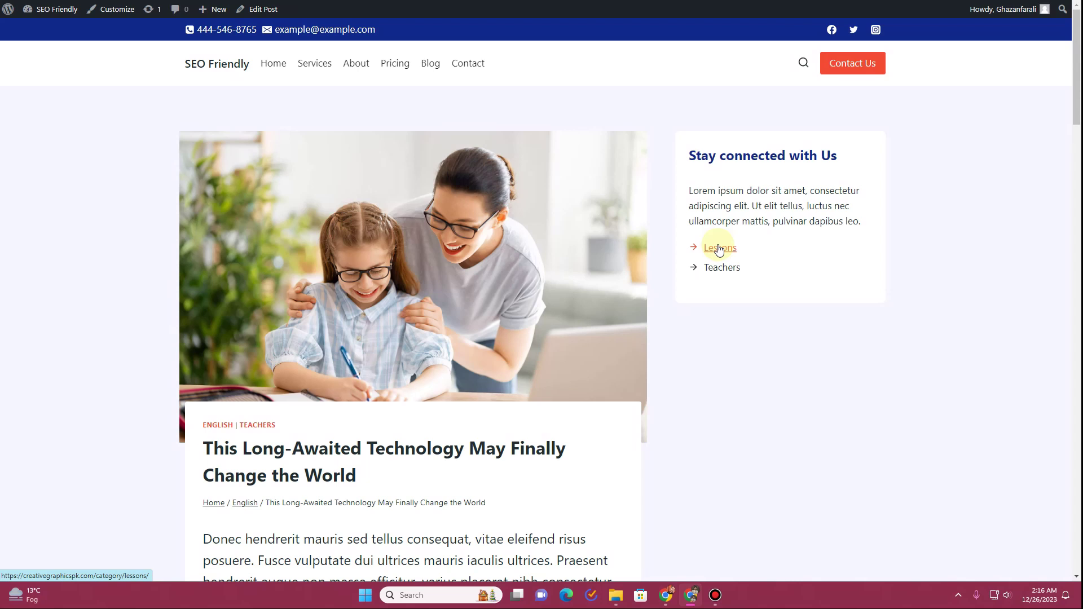
- Examine how the sidebar card behaves along the full length of the post, down to the Similar Posts section and back
scroll(720, 249, down, 10)
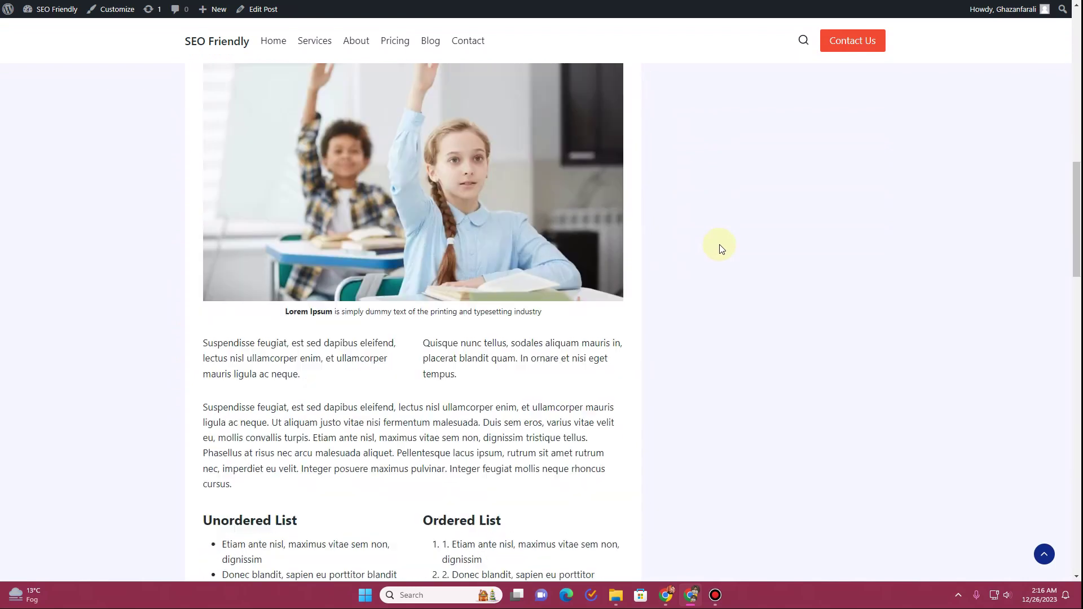
scroll(720, 249, down, 8)
scroll(720, 248, up, 12)
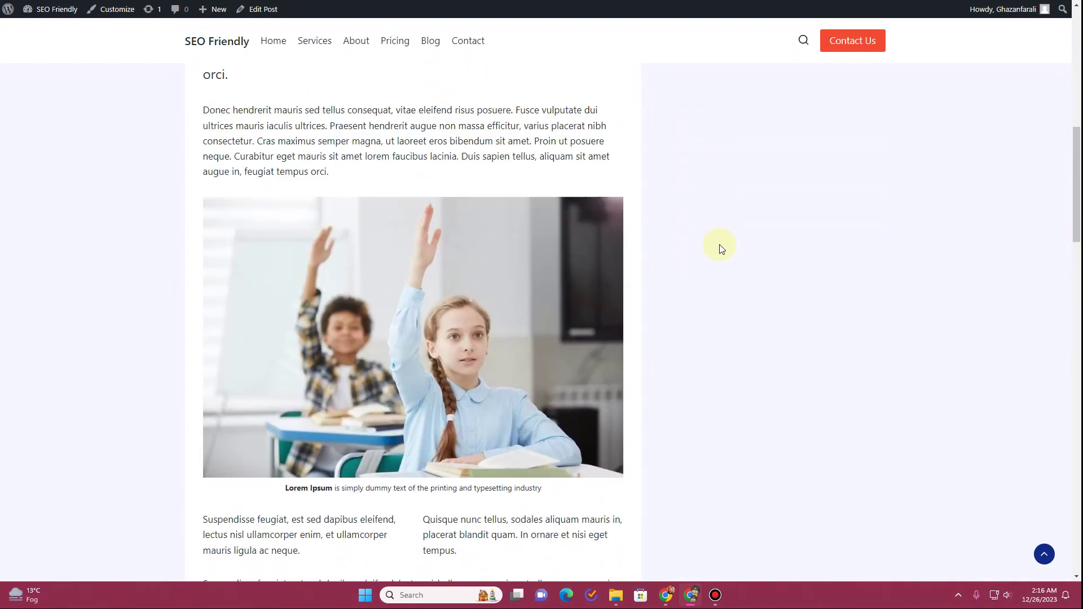
scroll(719, 248, up, 10)
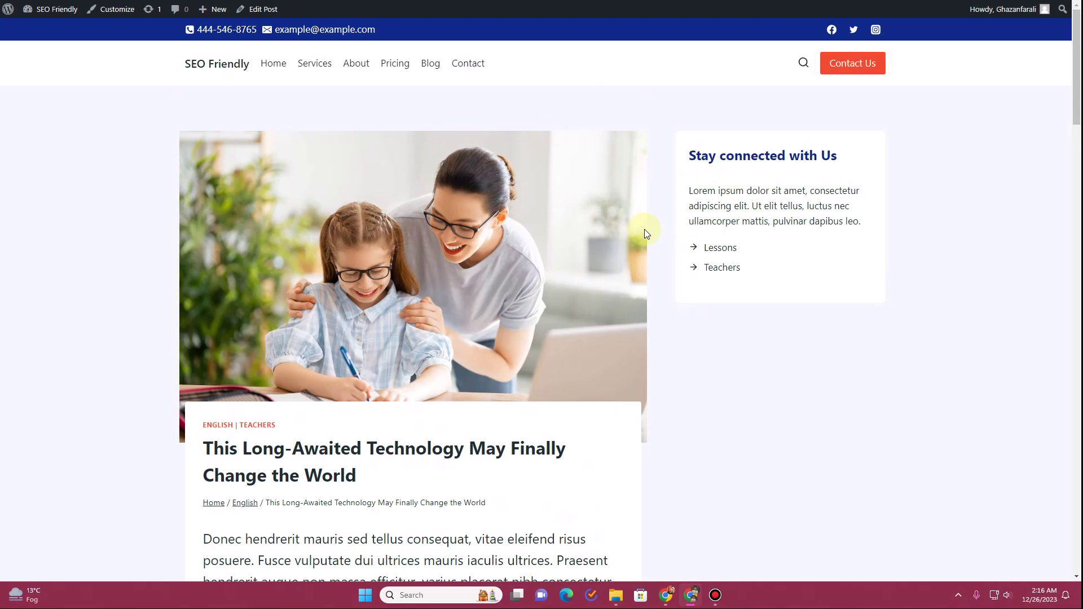
scroll(644, 229, down, 10)
scroll(650, 228, down, 12)
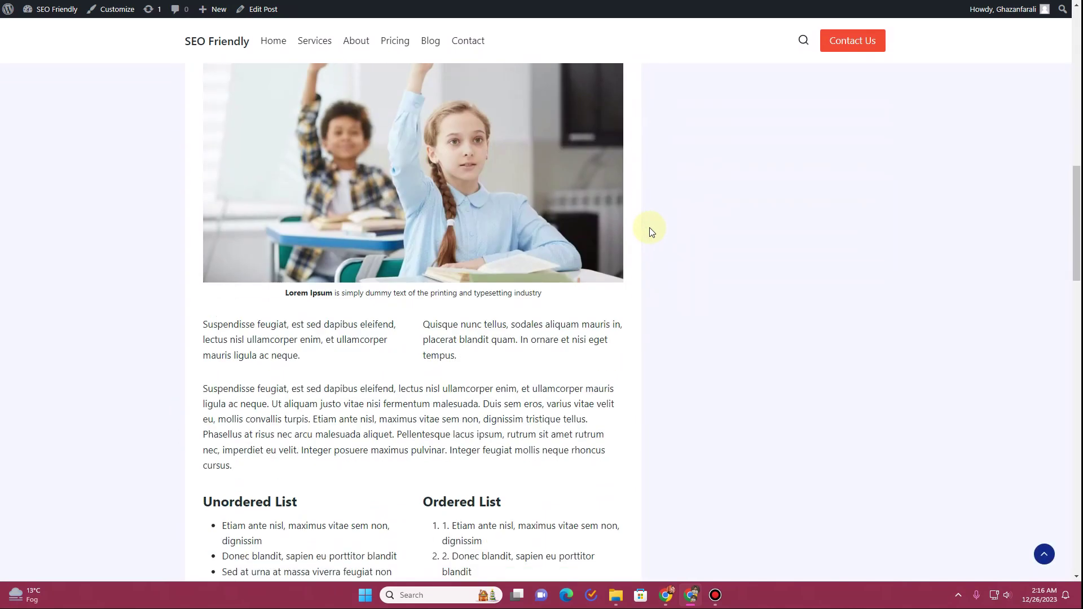
scroll(652, 227, down, 3)
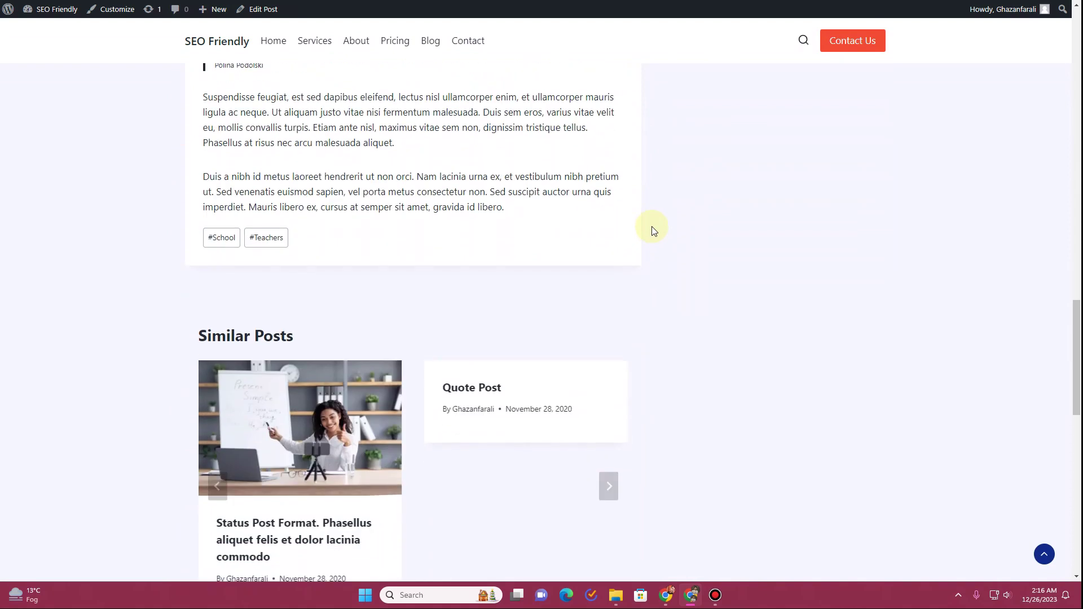
scroll(652, 227, up, 11)
scroll(652, 226, up, 11)
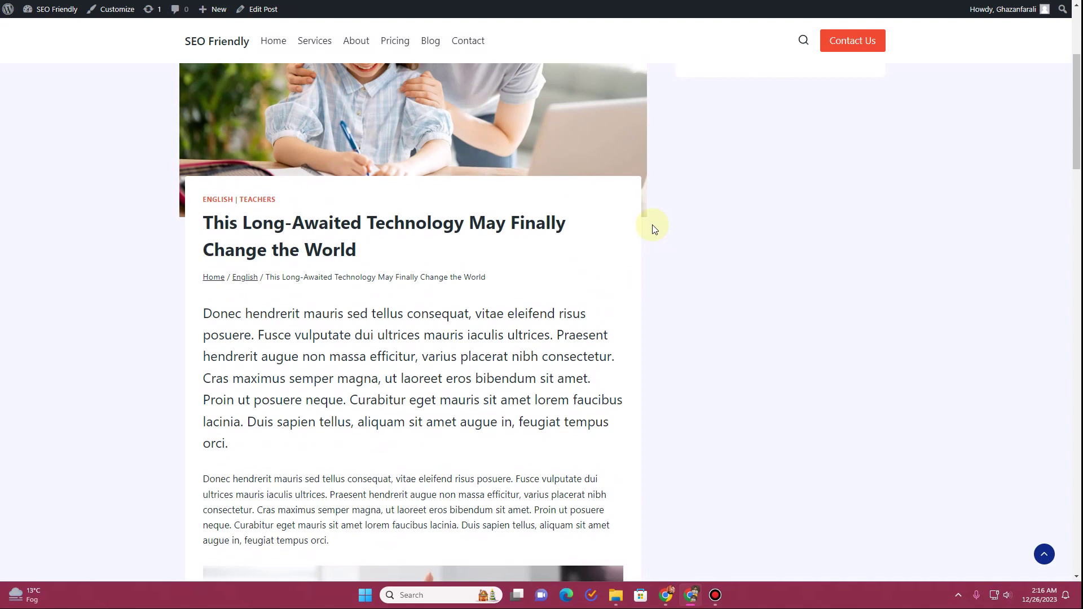
scroll(653, 226, up, 4)
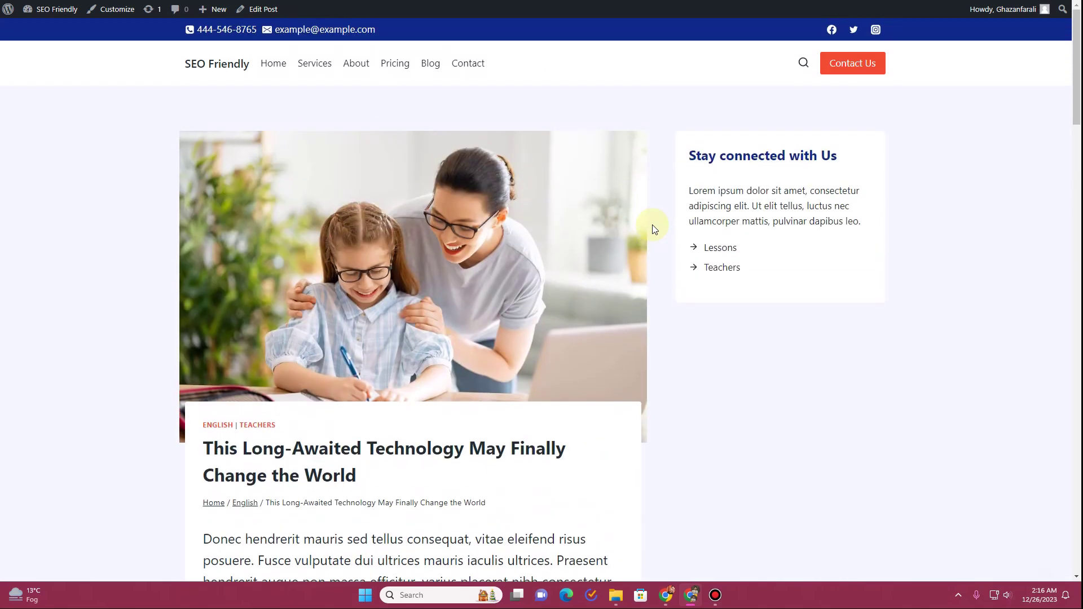